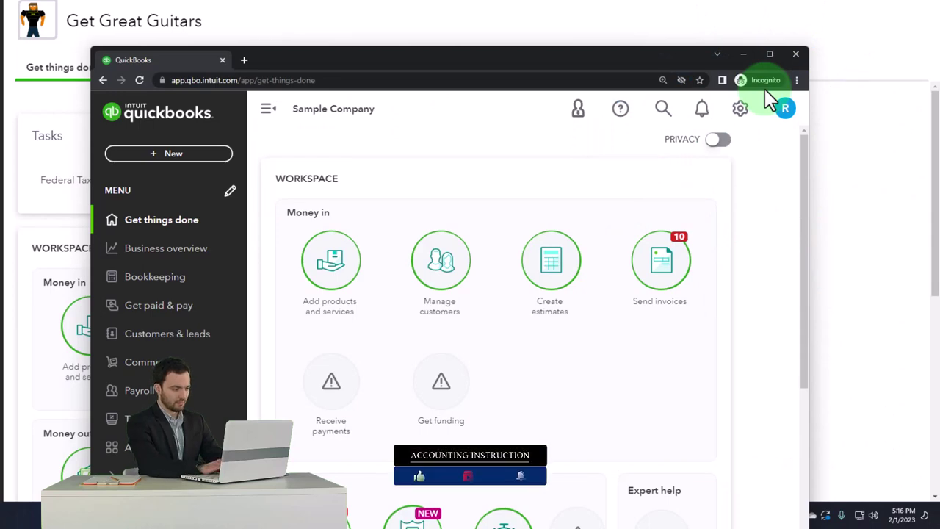
Check the browser zoom level of the Sample Company window and the view option in its company settings
click(797, 80)
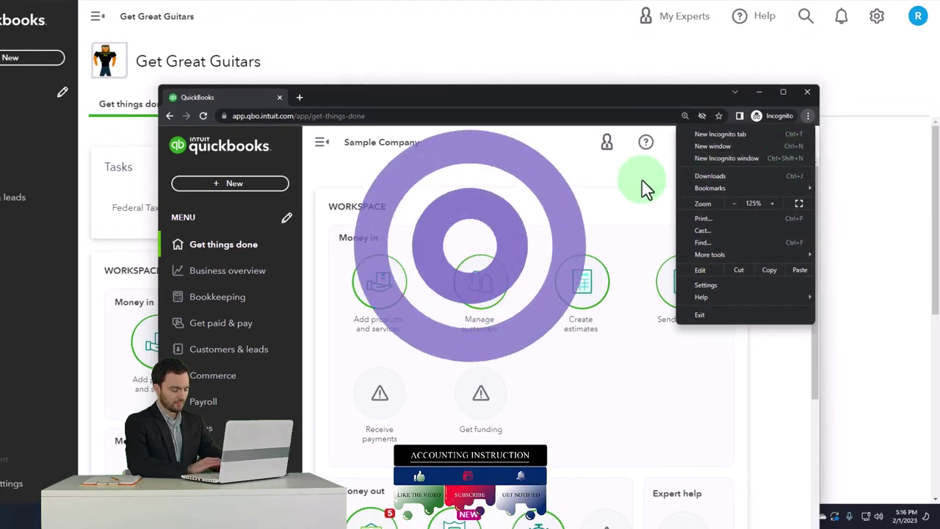
click(406, 166)
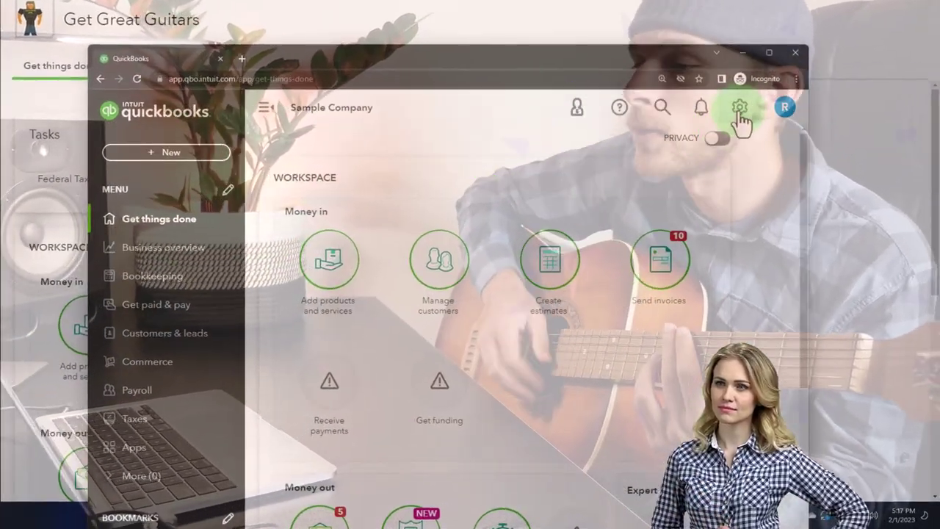
click(740, 110)
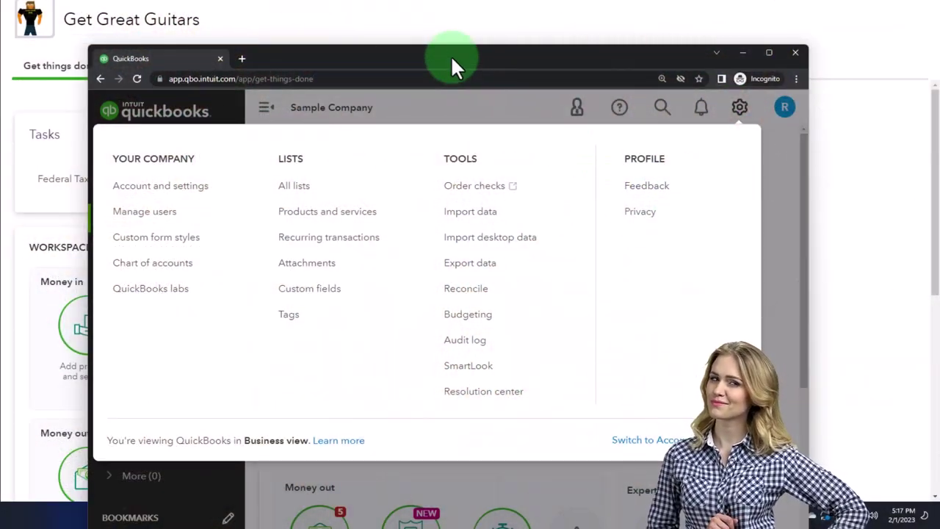
drag(451, 55, 765, 126)
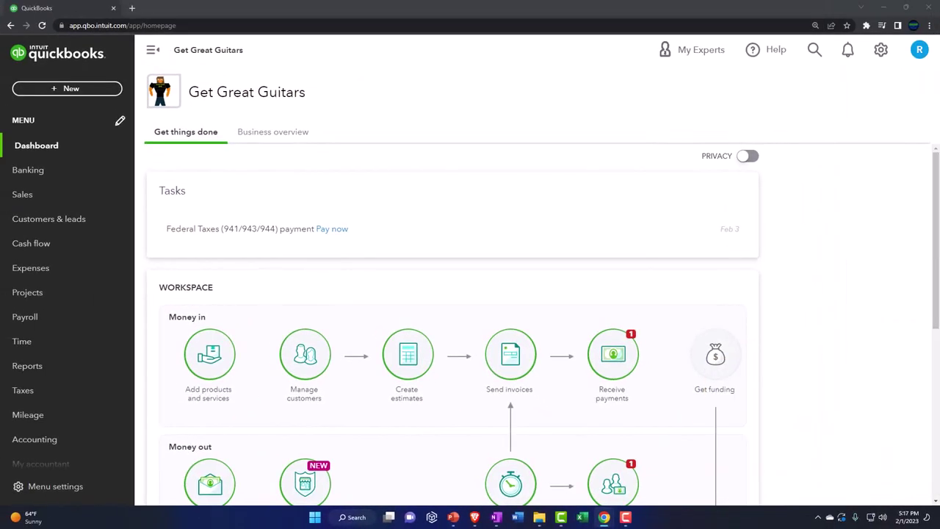
Duplicate the Get Great Guitars browser tab twice so that three copies of the company file are open
right_click(65, 9)
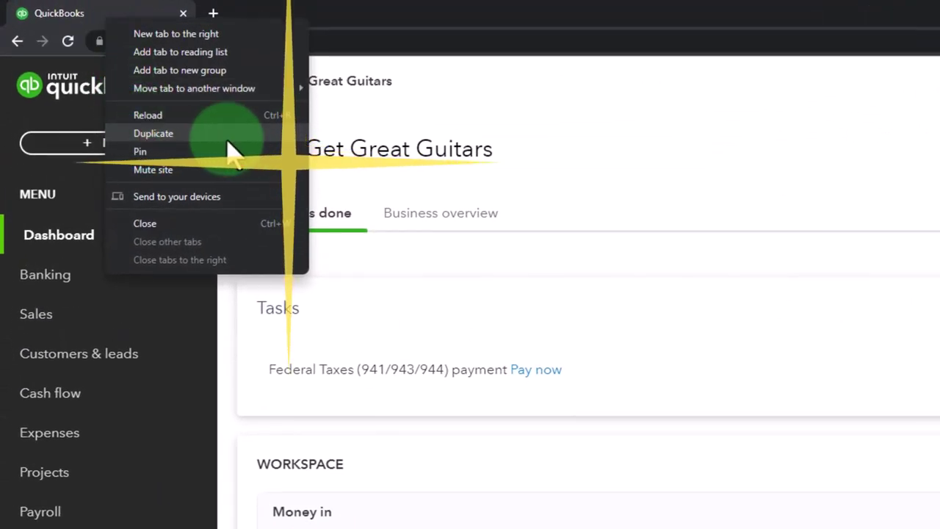
click(154, 133)
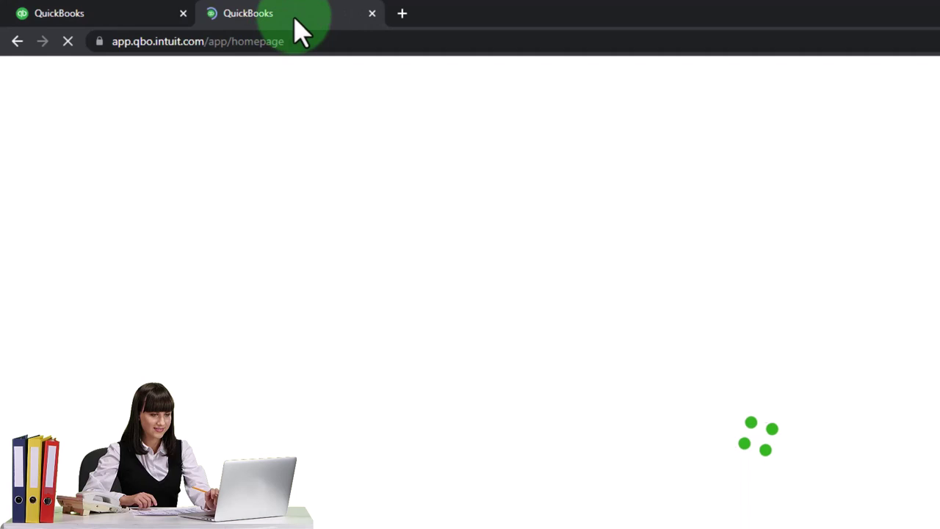
right_click(294, 16)
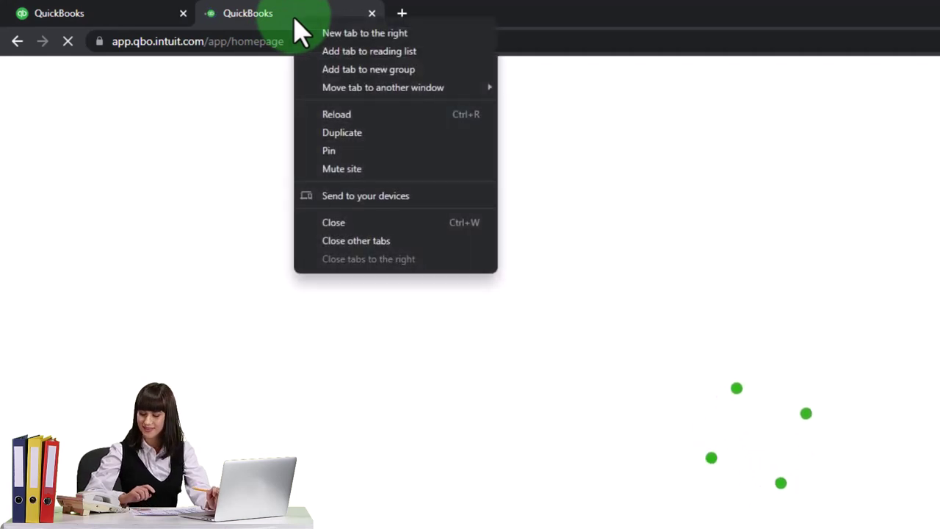
click(293, 109)
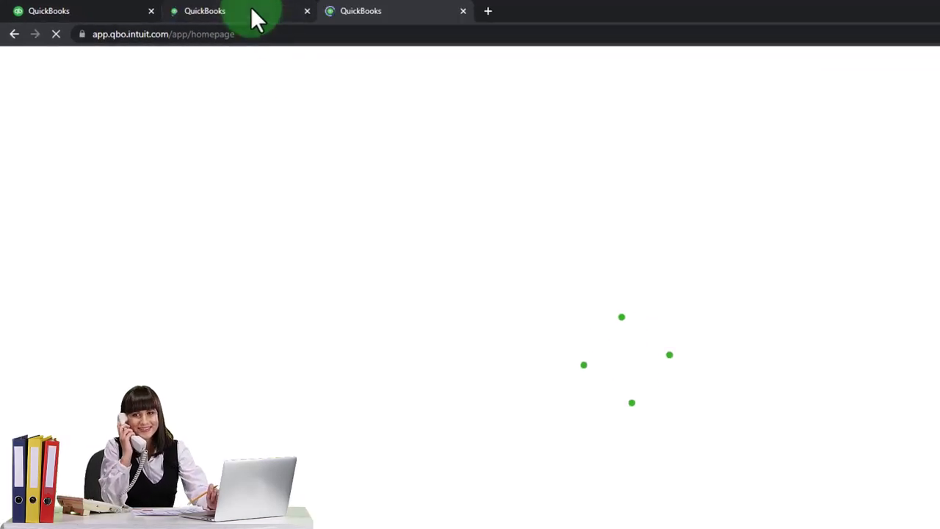
Open the favorite Balance Sheet report from the company's reports in the second browser tab
click(252, 13)
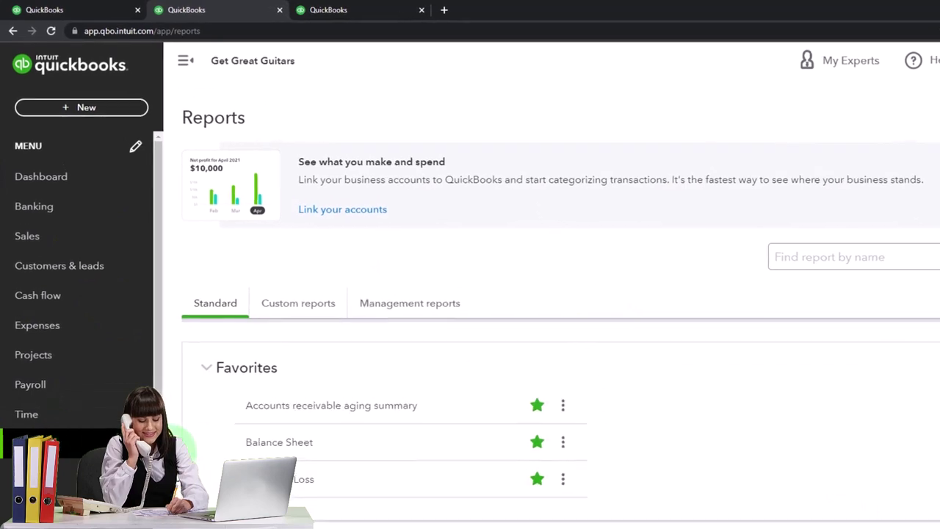
click(305, 424)
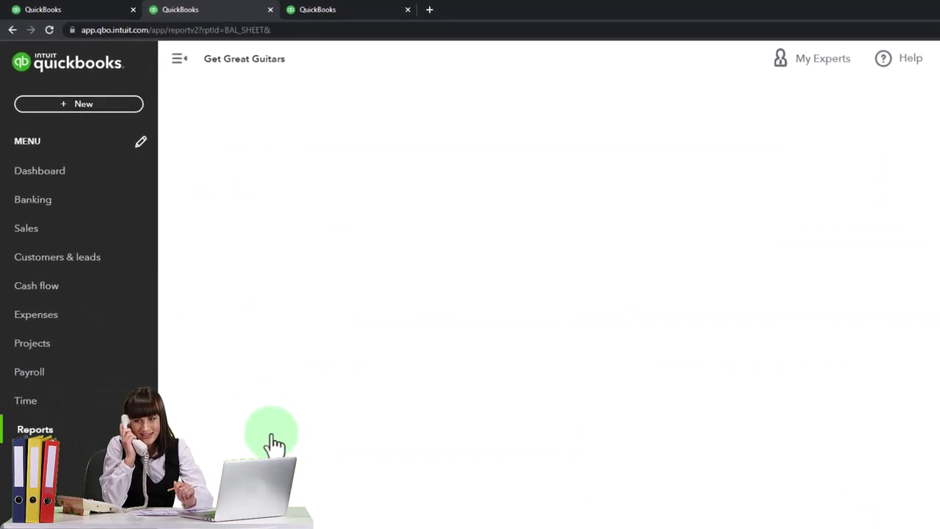
Look up where the Reports page sits under Business overview in the Sample Company, and return to Get Great Guitars
drag(939, 254, 434, 8)
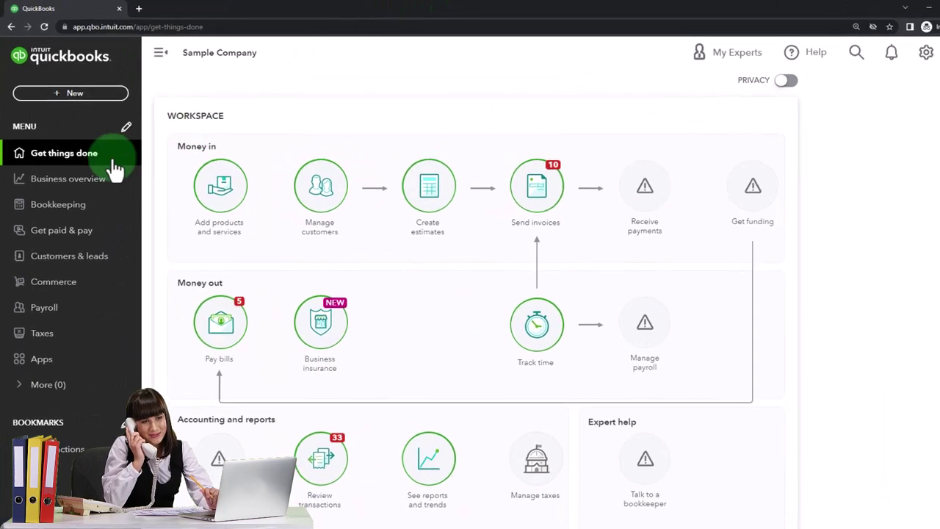
click(50, 170)
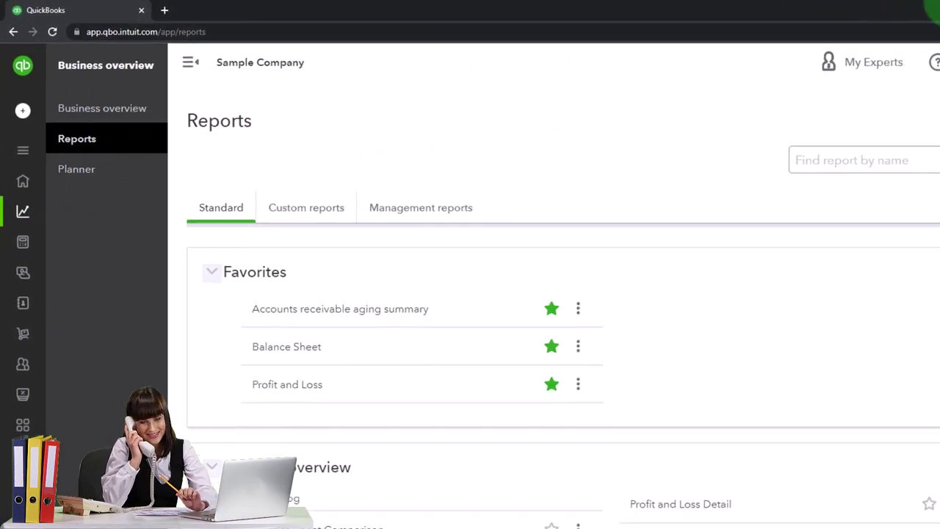
click(881, 7)
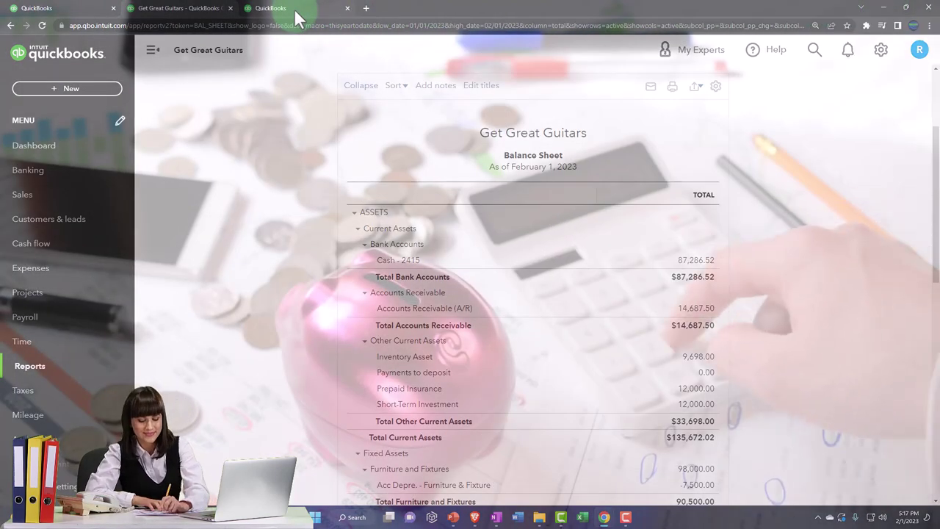
Open the Profit and Loss report in the third browser tab and collapse the navigation menu
click(294, 8)
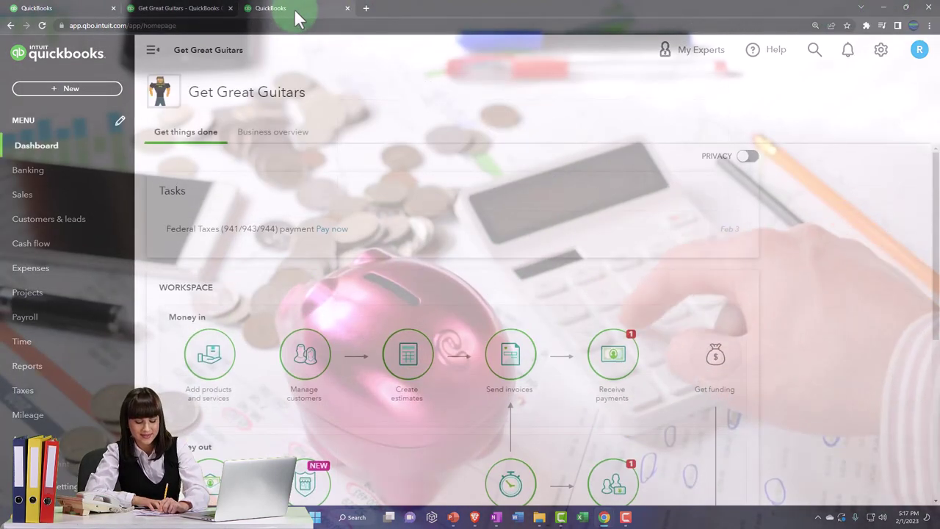
click(23, 367)
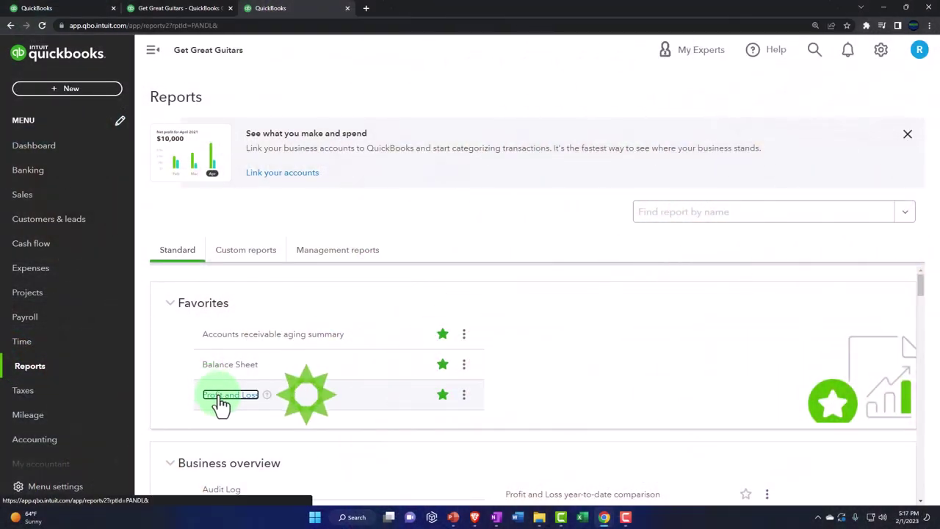
click(220, 400)
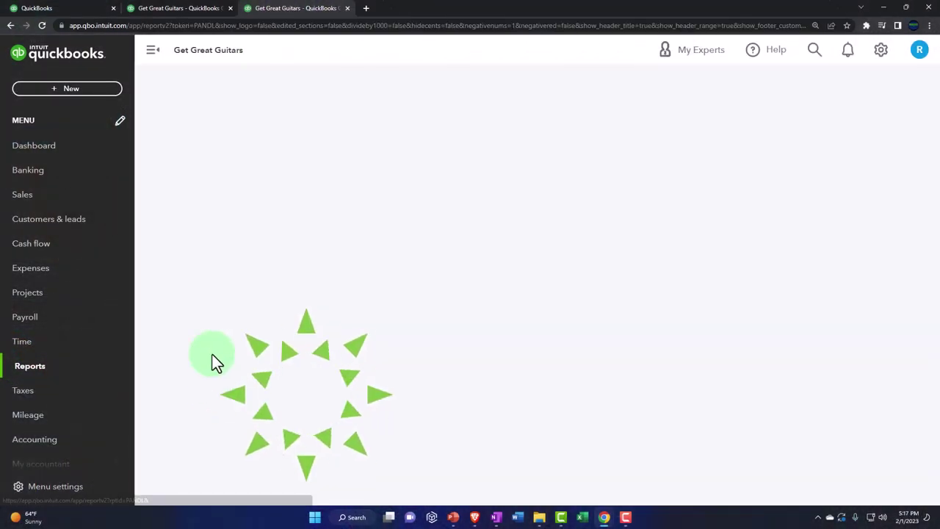
click(147, 50)
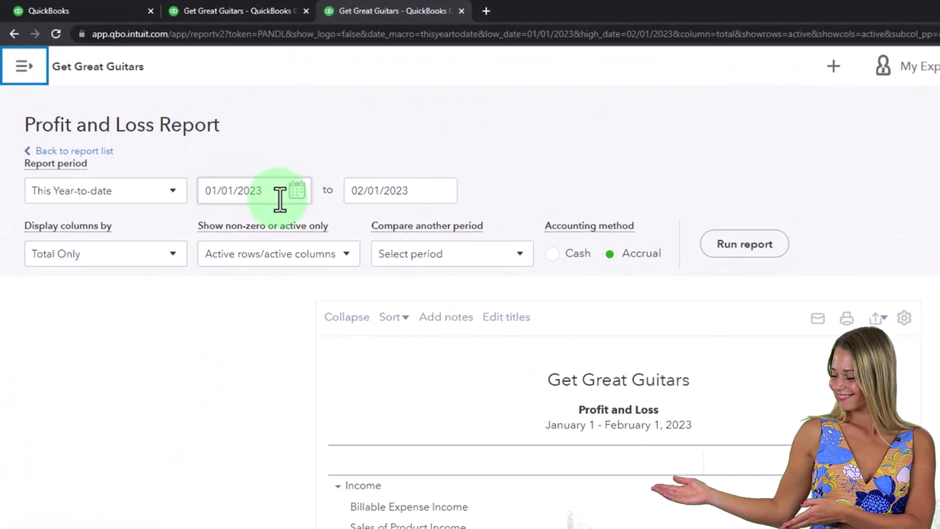
Run the Profit and Loss report for 01/01/2023 to 02/28/2023 with columns displayed by Months
click(213, 155)
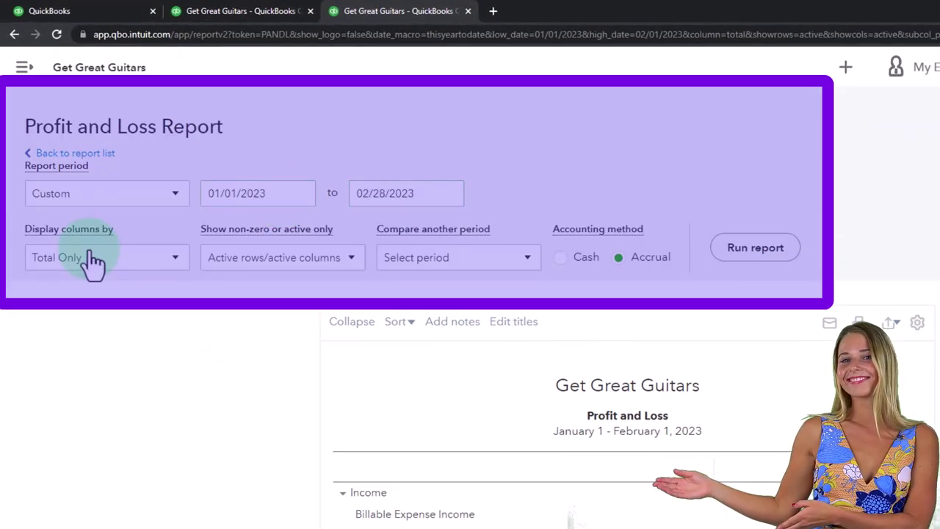
click(174, 258)
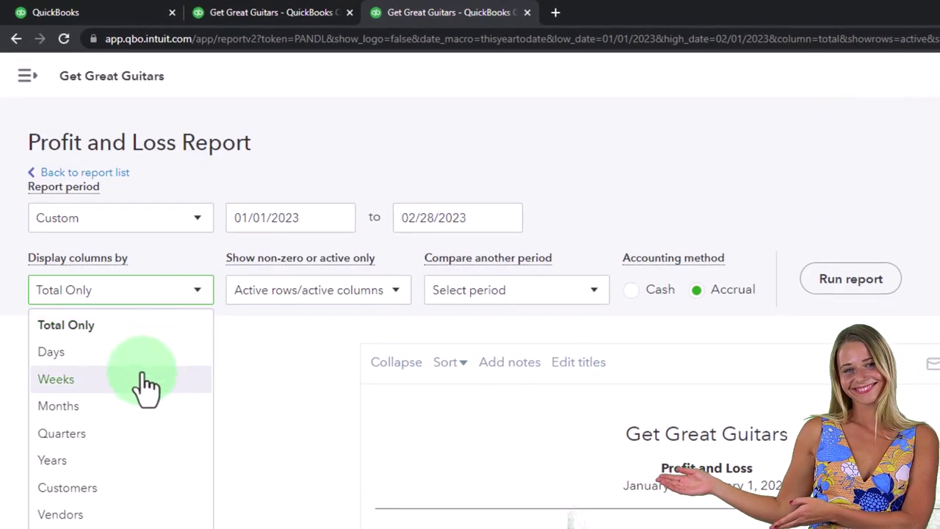
click(827, 281)
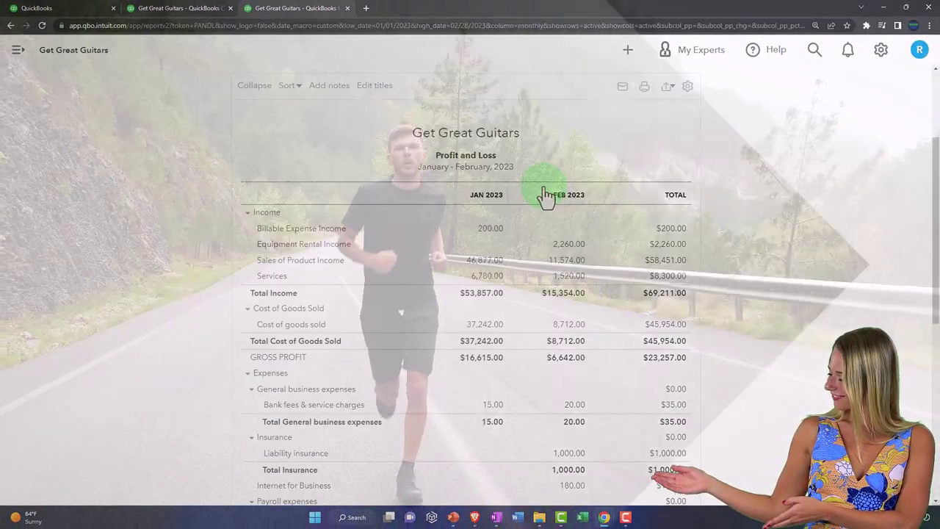
key(ctrl+plus)
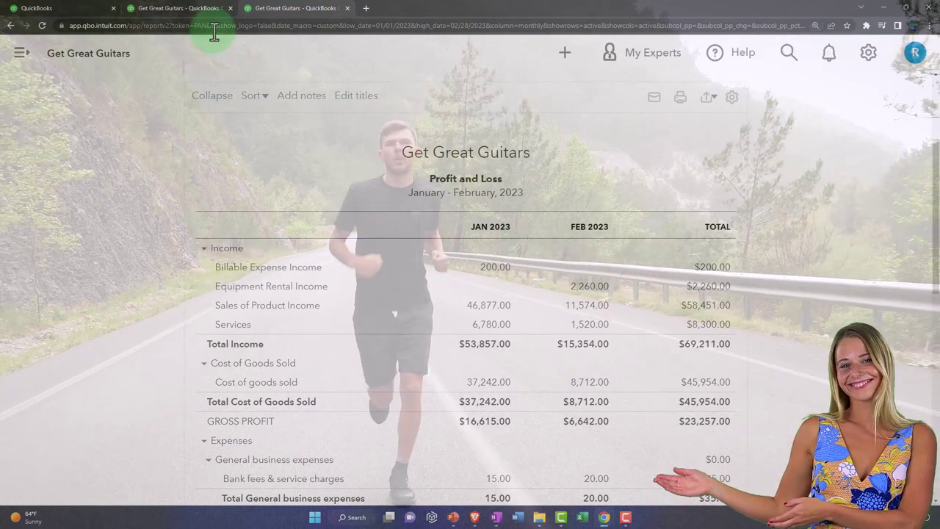
In the second browser tab, run the Balance Sheet for 01/01/2023 to 02/28/2023 with columns displayed by Months and the navigation menu collapsed
click(182, 9)
click(183, 53)
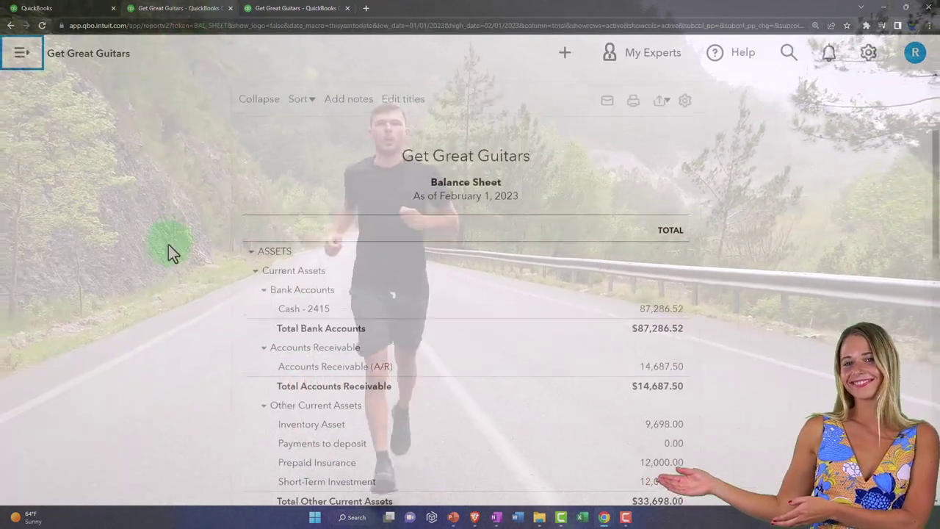
scroll(168, 245, up, 3)
drag(235, 165, 133, 125)
text(010123)
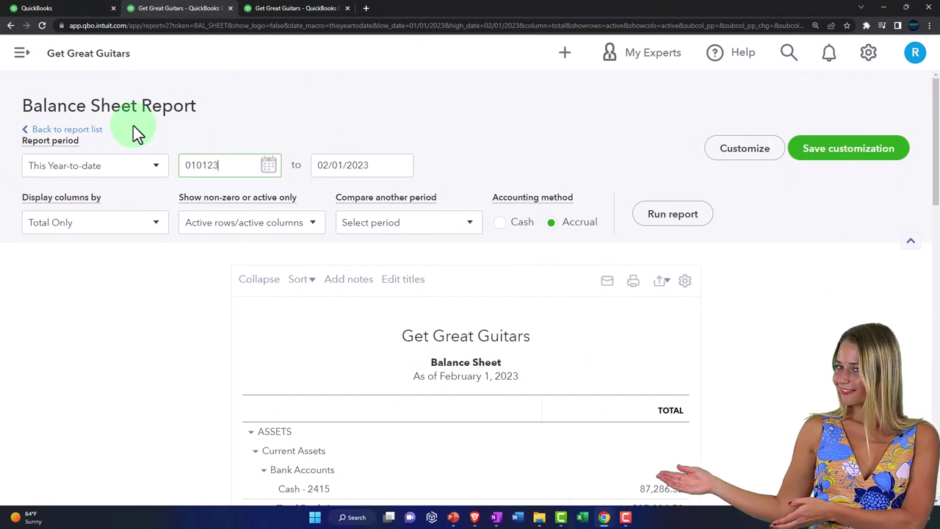
key(Tab)
text(022823)
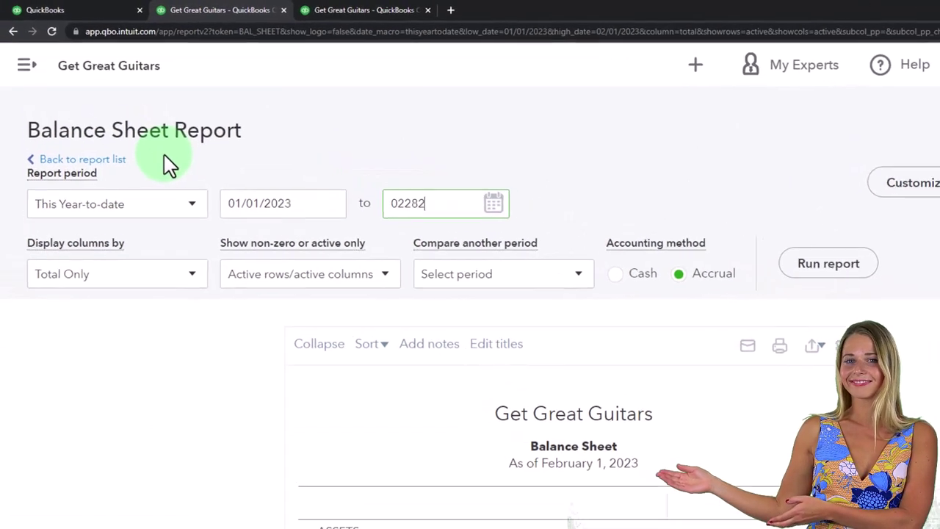
key(Tab)
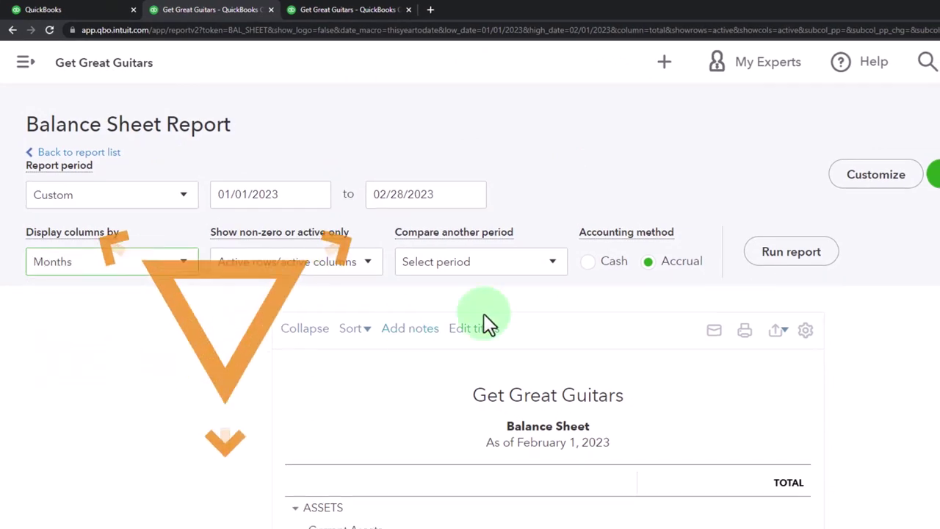
click(785, 257)
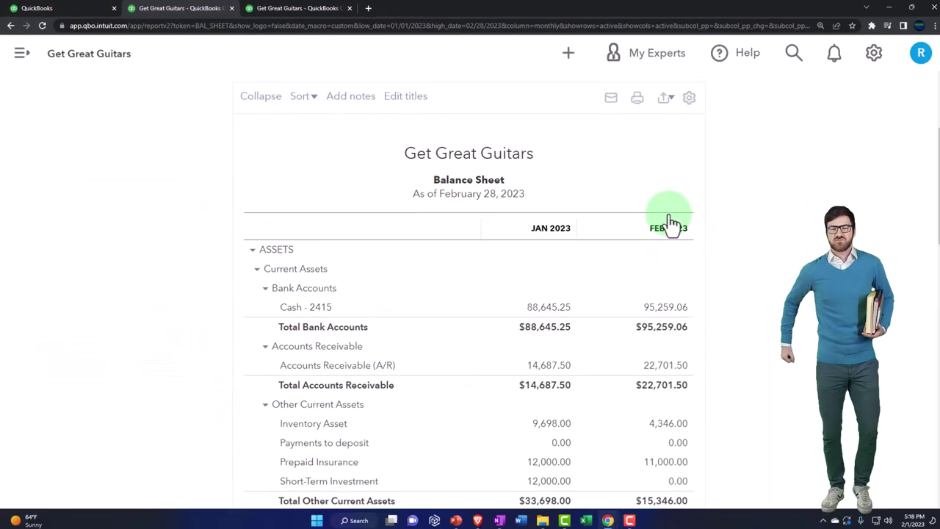
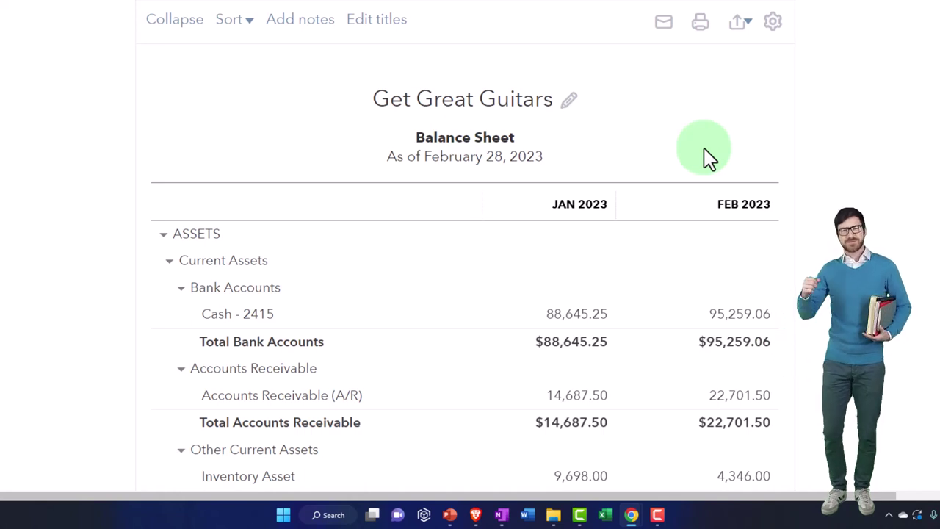
Examine the asset accounts on the Balance Sheet for January and February 2023
scroll(707, 156, down, 1)
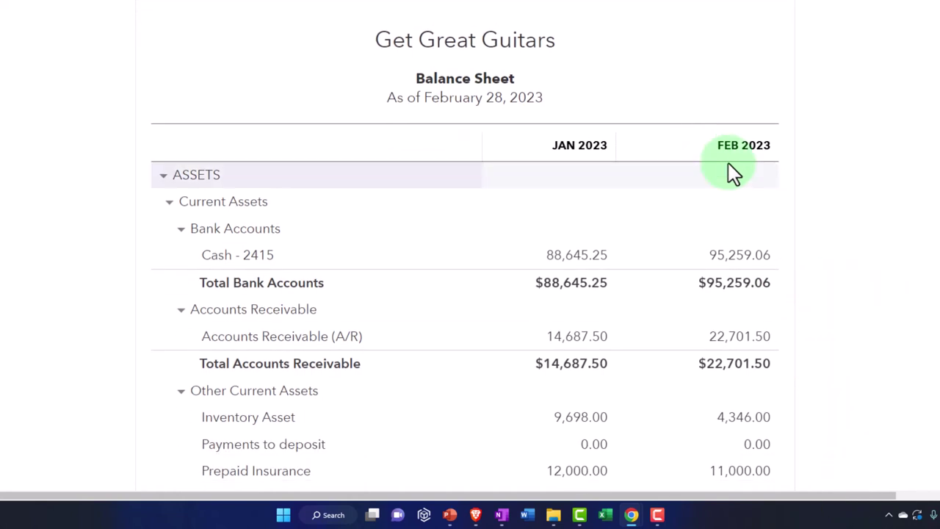
scroll(705, 210, down, 2)
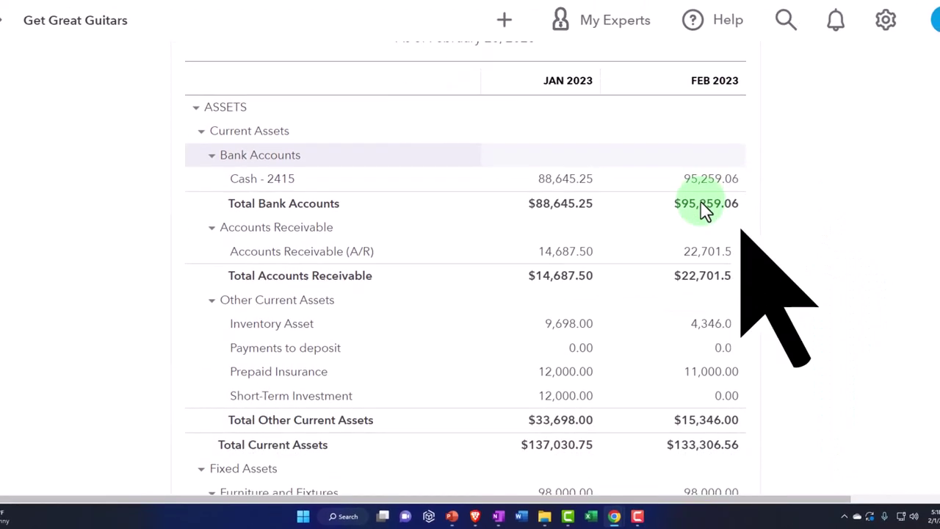
scroll(705, 211, down, 2)
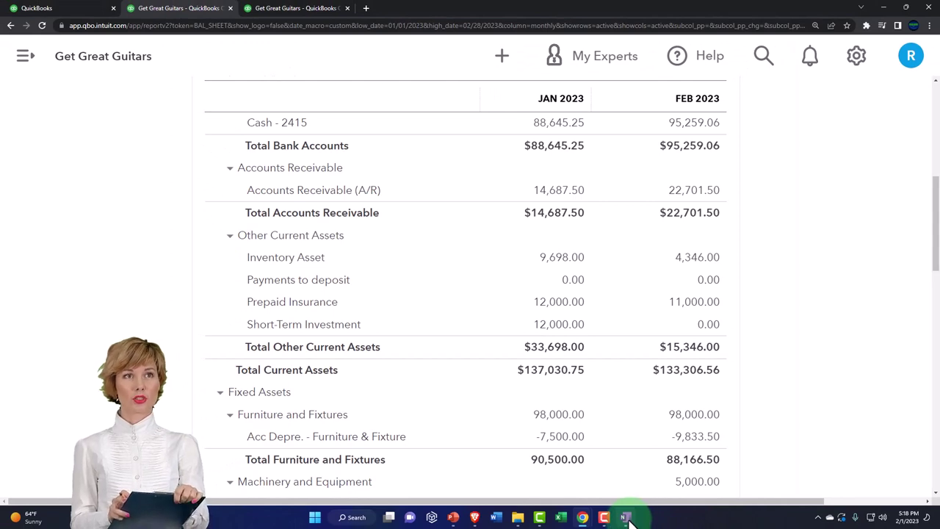
Switch to OneNote to examine the customer cycle in the accounting flowchart, and return to the Balance Sheet in the browser
click(625, 518)
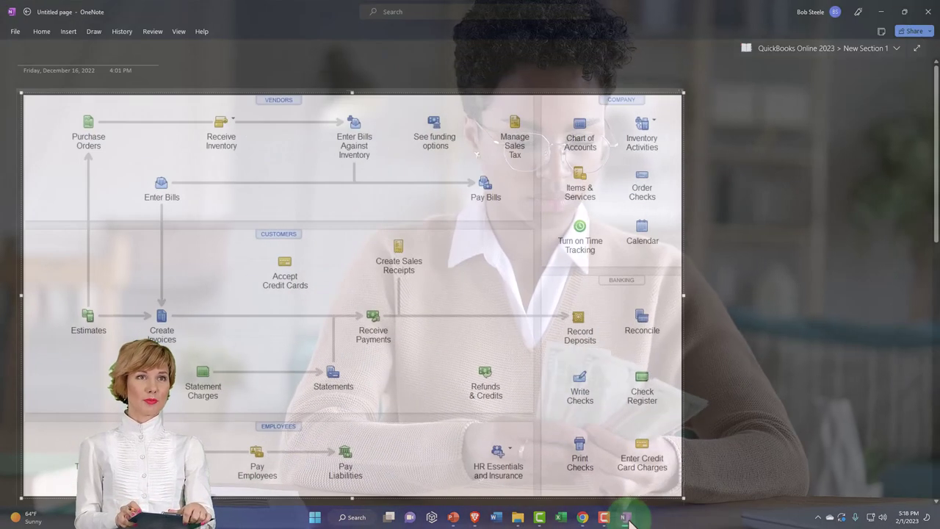
click(592, 380)
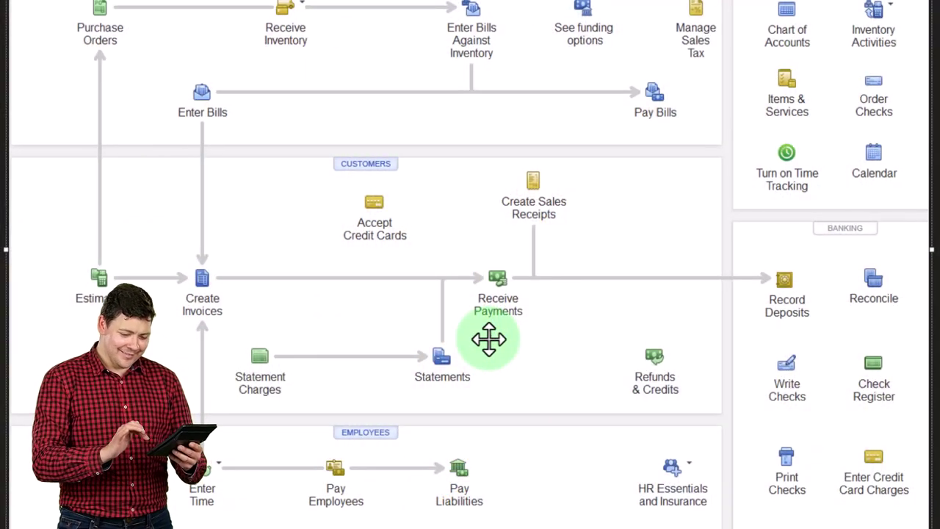
click(489, 340)
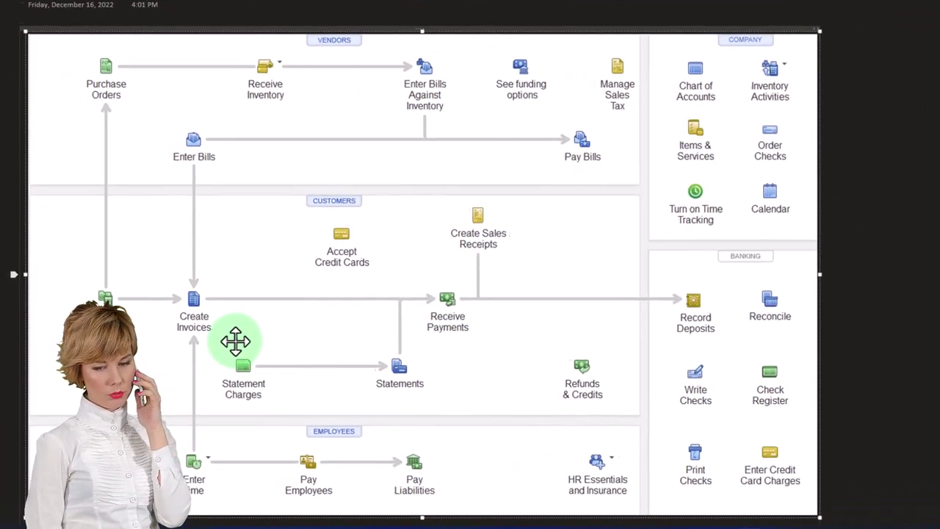
click(190, 350)
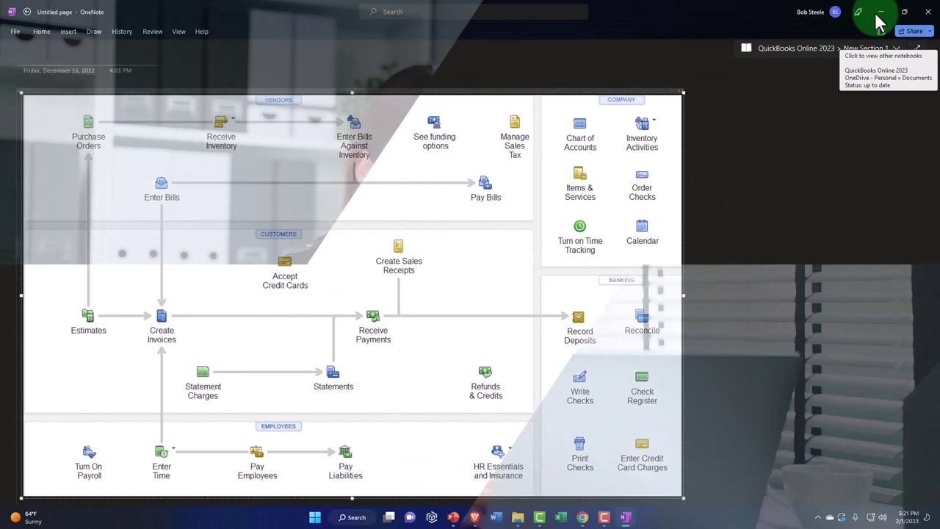
click(882, 11)
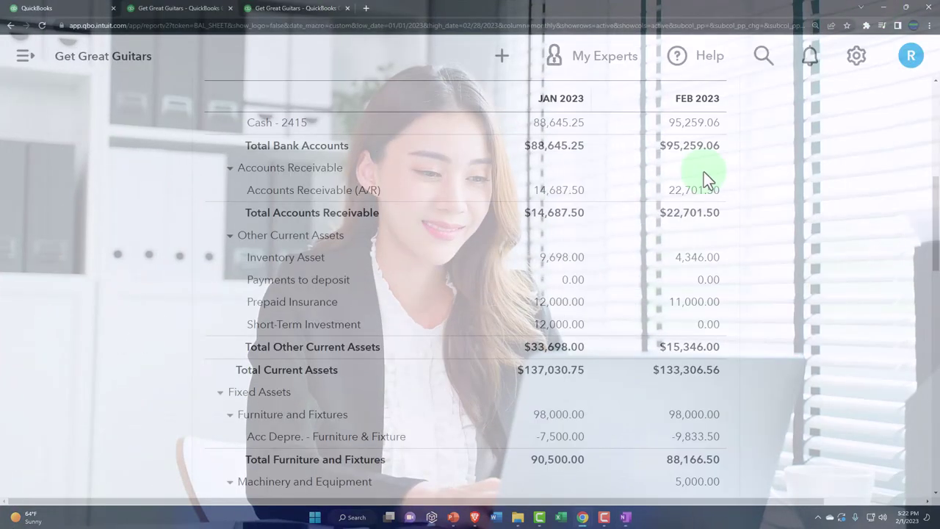
Examine the asset and current liability accounts on the Balance Sheet for January and February 2023
scroll(610, 300, up, 3)
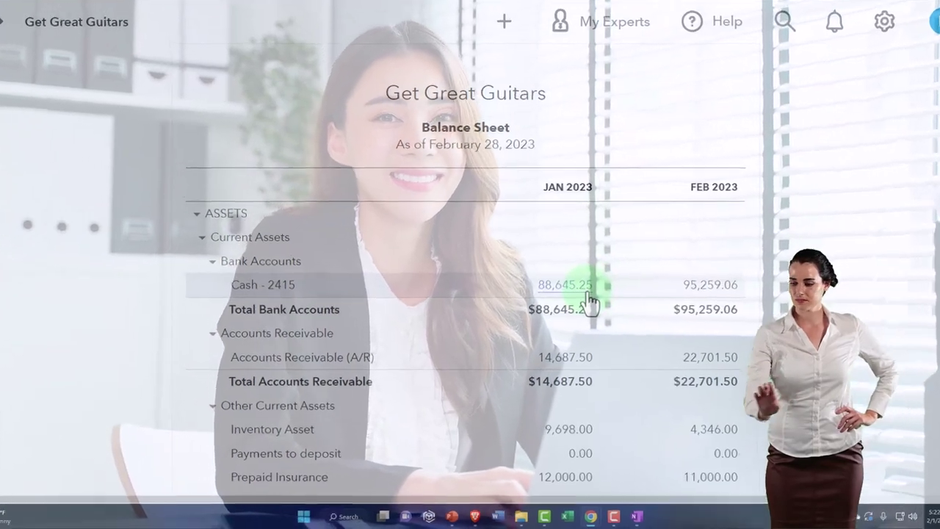
scroll(601, 268, down, 3)
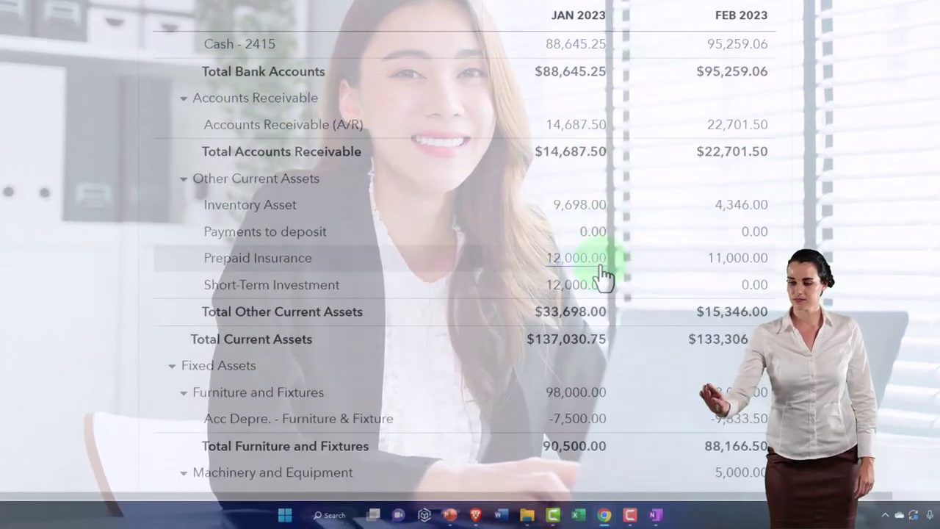
scroll(601, 268, down, 2)
scroll(601, 268, down, 5)
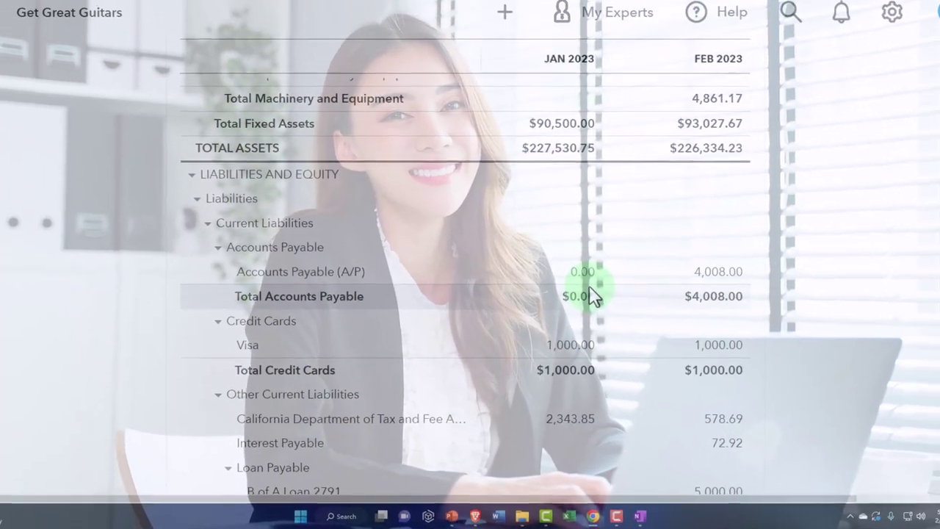
scroll(600, 268, down, 1)
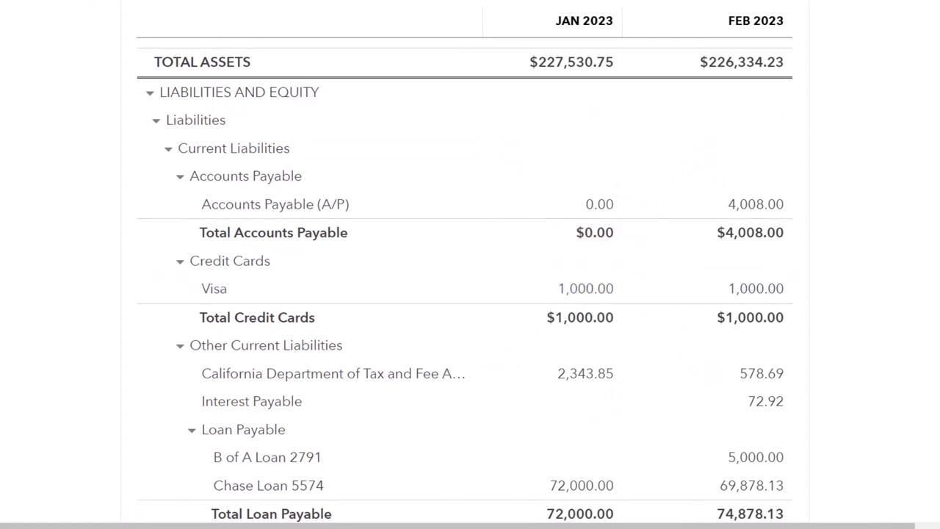
In the first browser tab, reduce the page zoom to 150% and open the Customers list under Sales with the navigation menu collapsed
click(71, 7)
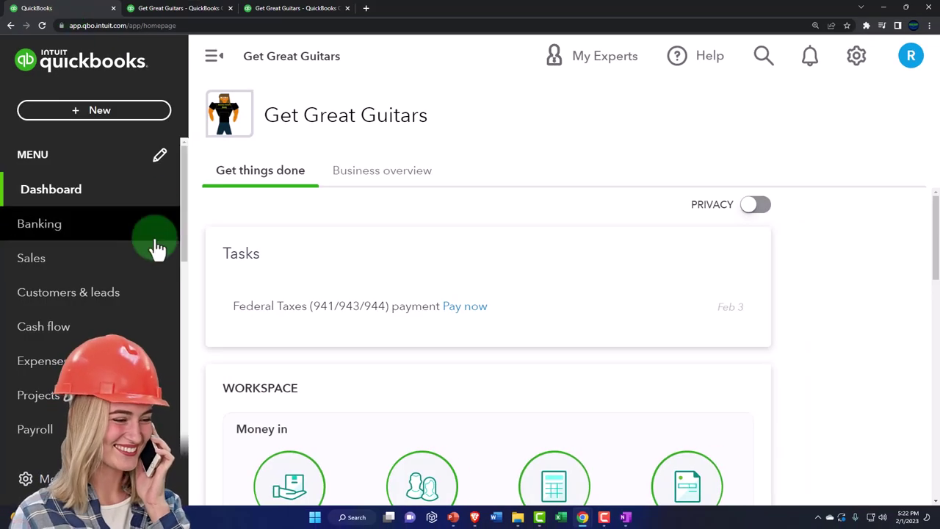
key(ctrl+minus)
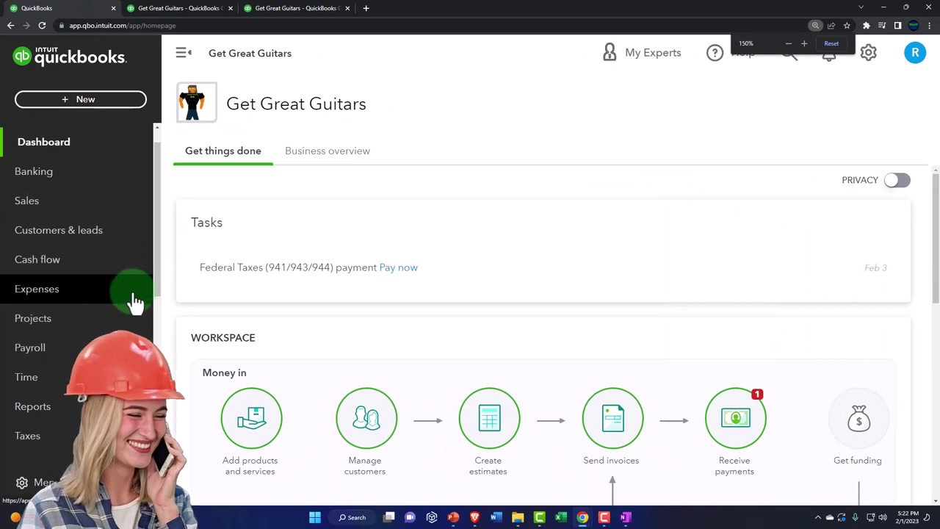
click(41, 177)
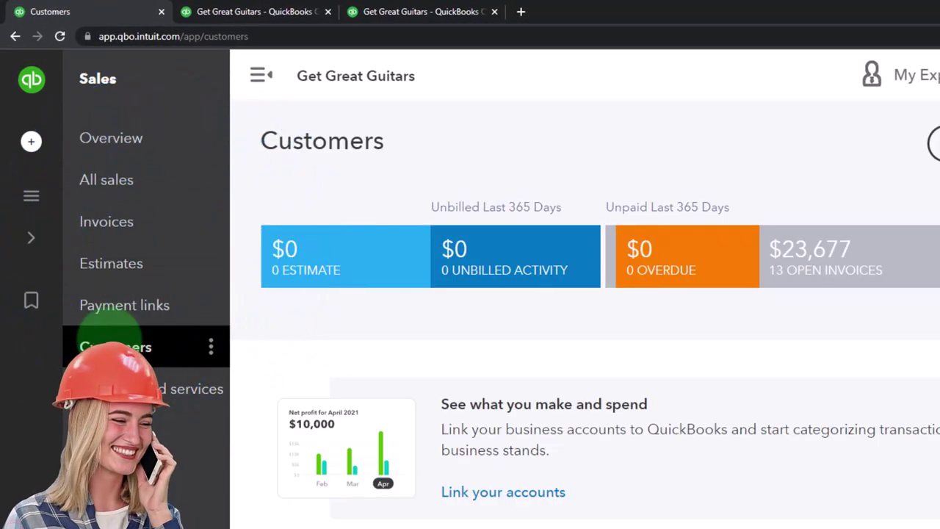
click(261, 75)
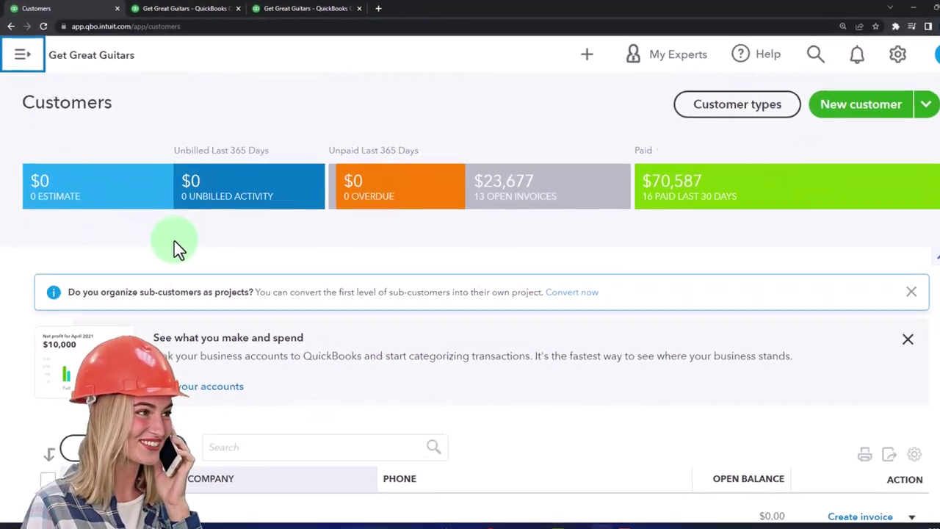
scroll(177, 250, down, 3)
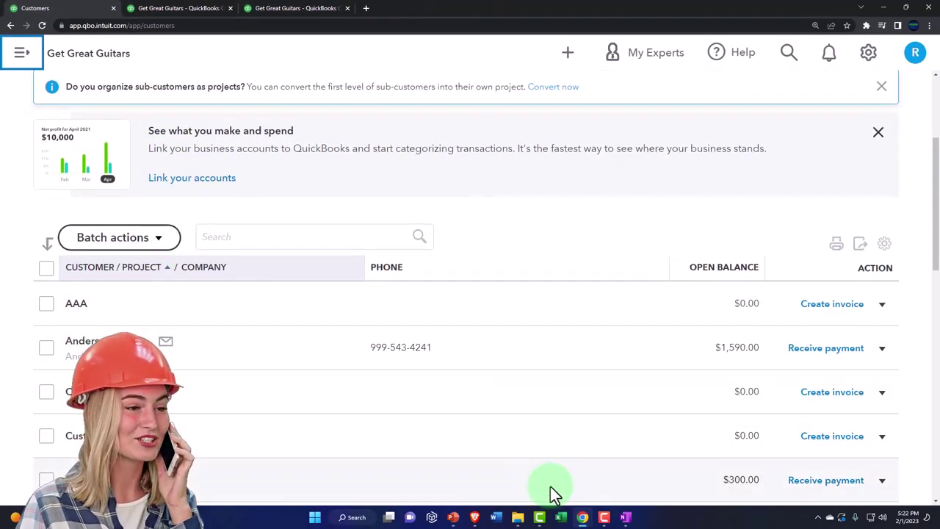
Switch to the Sample Company browser window and open Customers under Get paid & pay in the business view
mouse_move(582, 517)
mouse_move(573, 488)
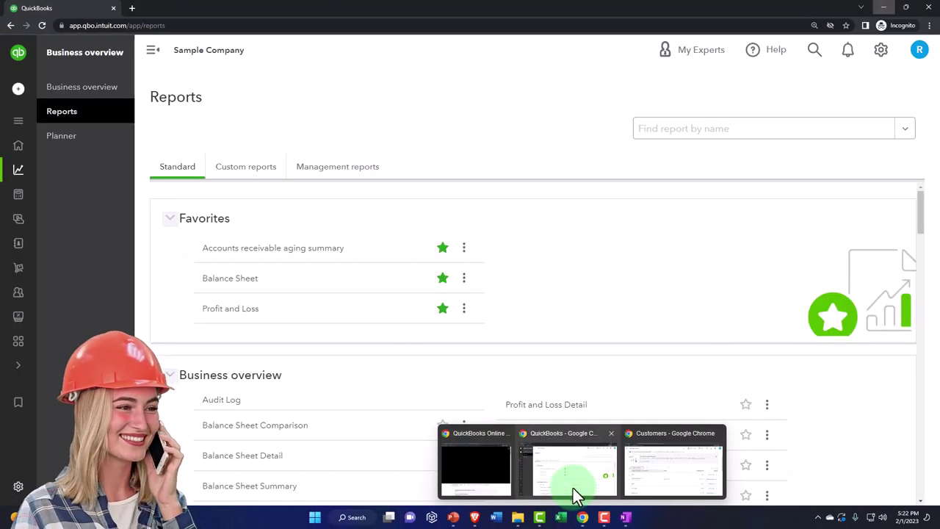
click(573, 488)
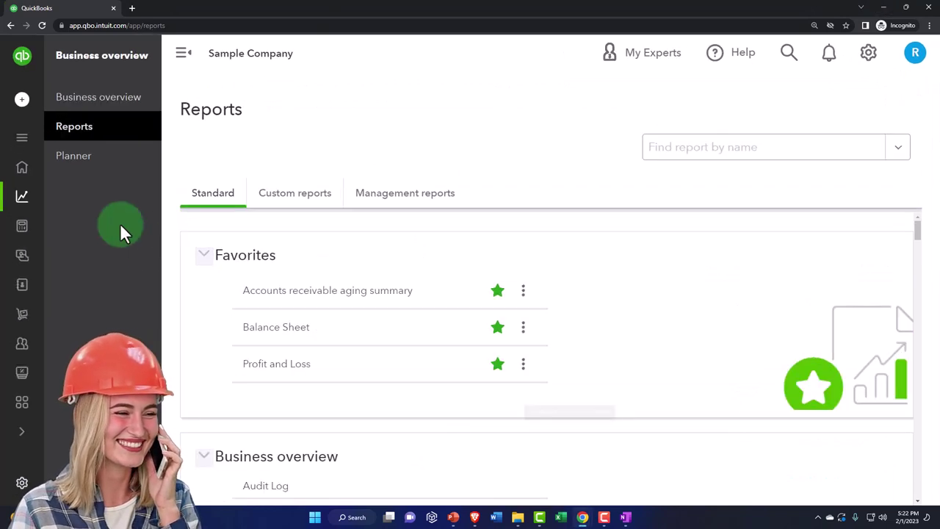
mouse_move(28, 166)
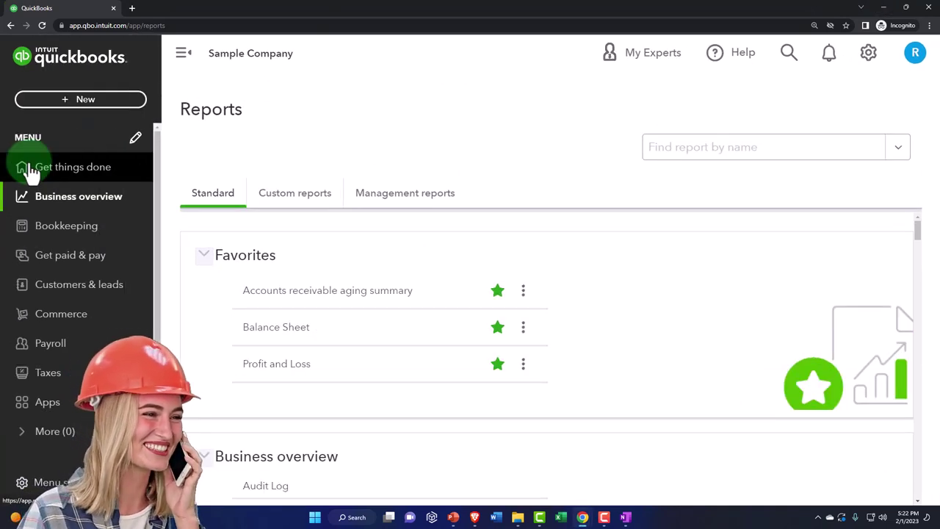
click(64, 257)
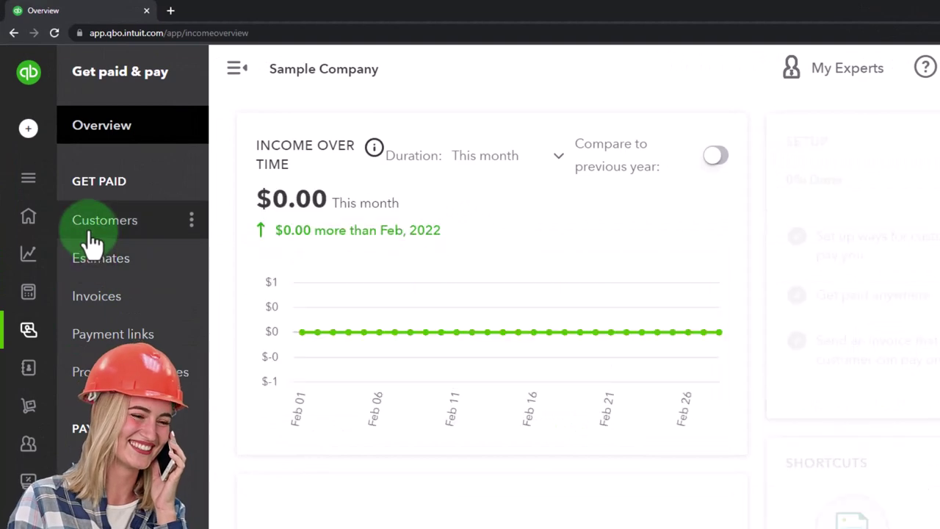
click(94, 239)
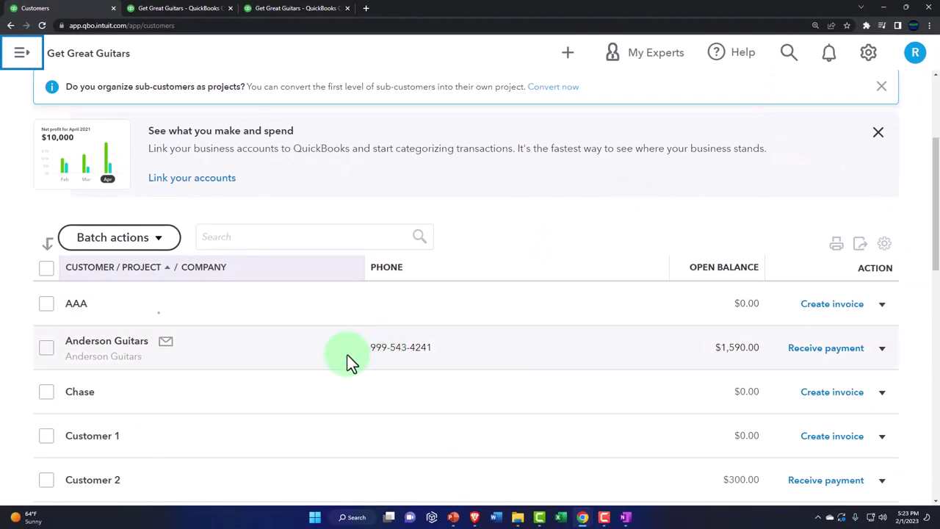
Open Anderson Guitars from the Get Great Guitars customer list and compare its transactions with the Receive Payments stage of the OneNote flowchart
click(348, 355)
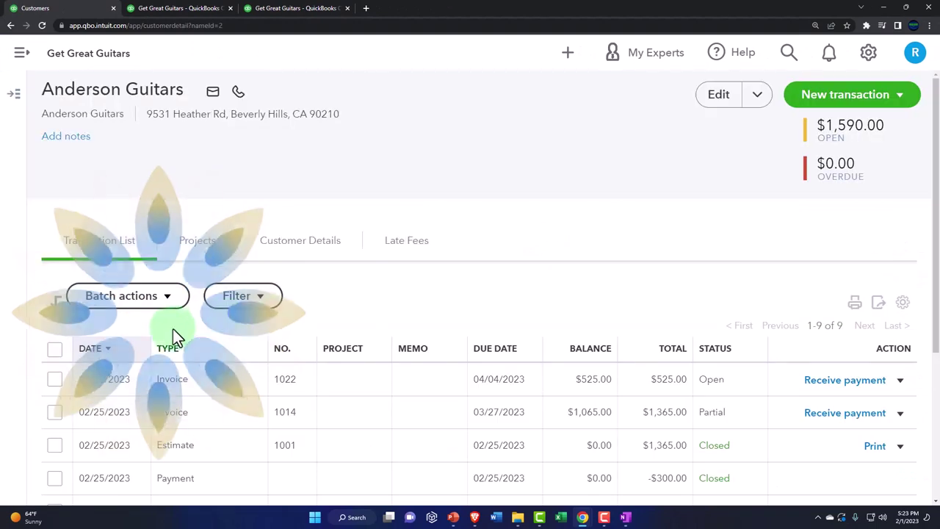
scroll(247, 319, down, 3)
scroll(246, 319, down, 1)
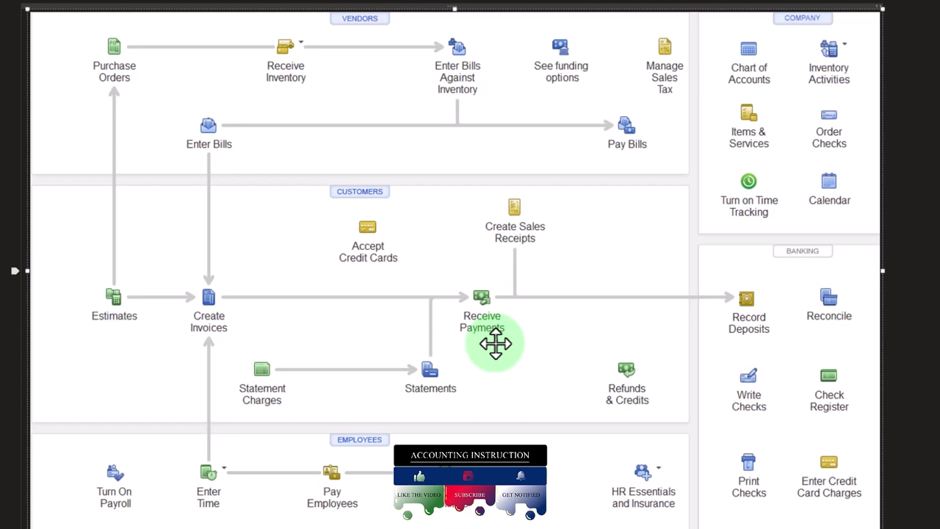
click(482, 318)
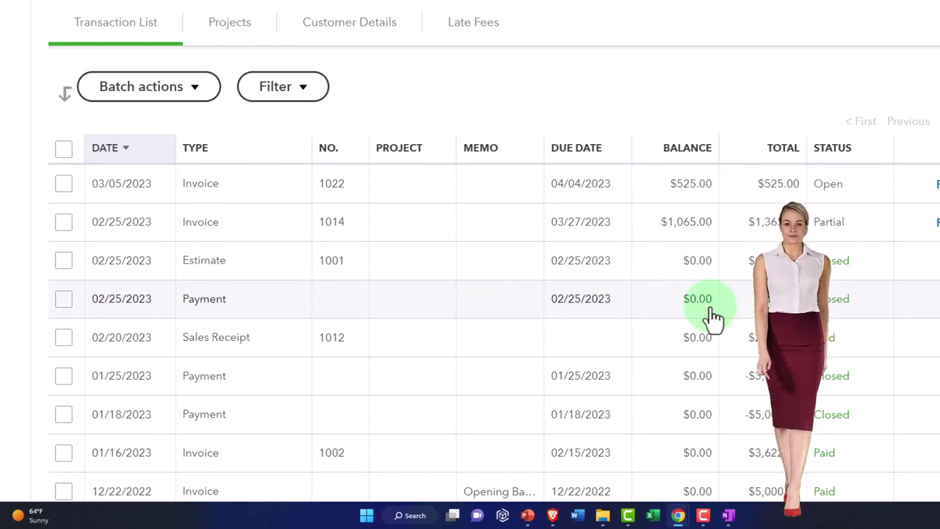
Examine the liabilities, equity and Accounts Receivable on the Balance Sheet, with a brief check of the Profit and Loss report
click(194, 10)
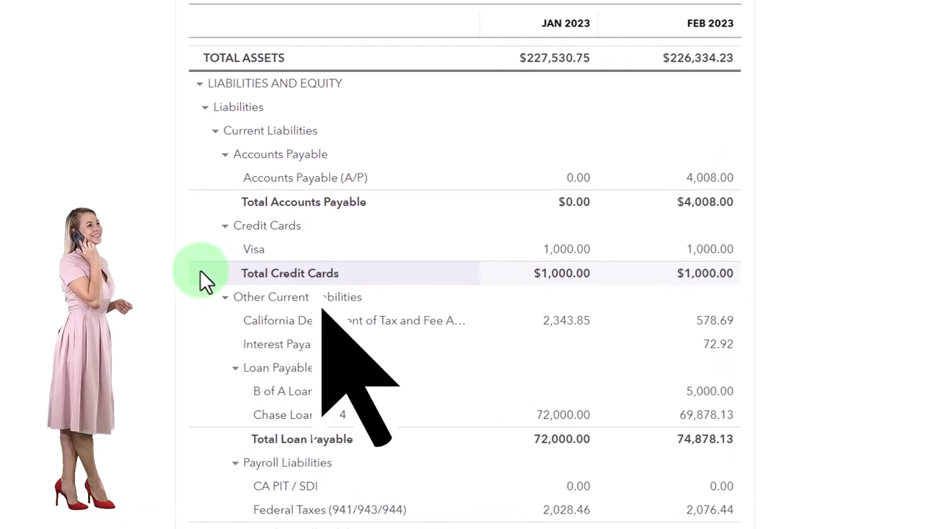
scroll(182, 294, down, 5)
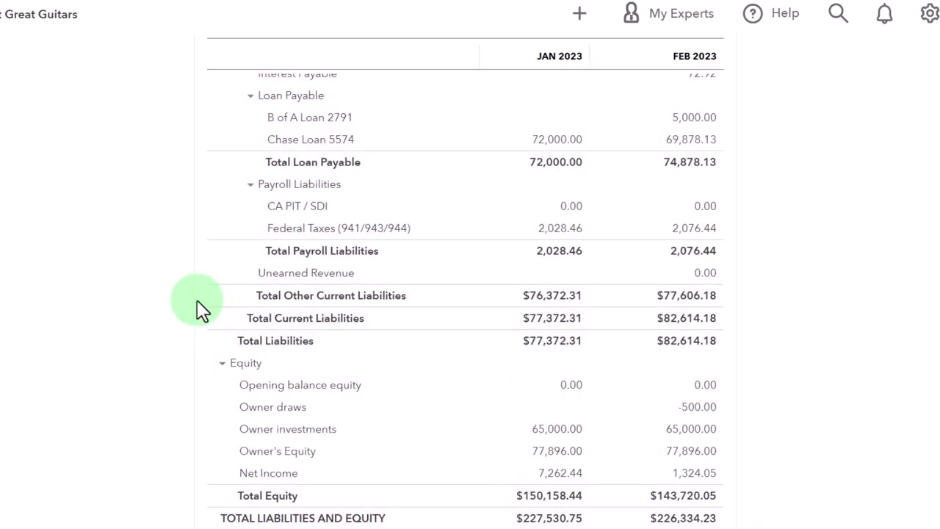
click(306, 8)
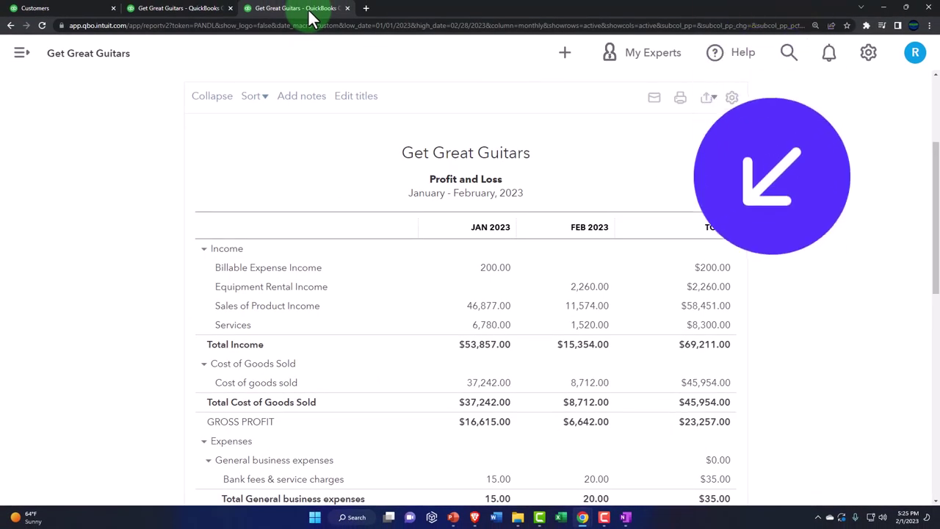
click(202, 11)
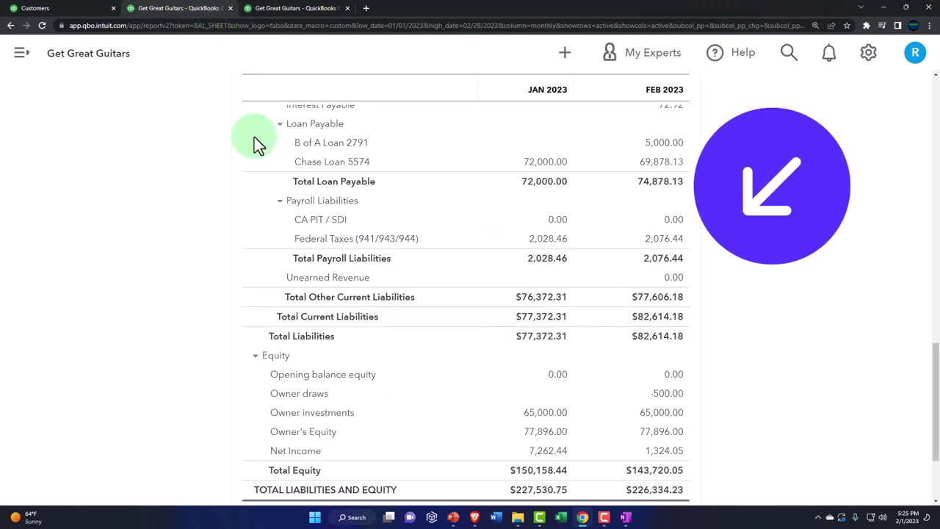
scroll(294, 284, up, 5)
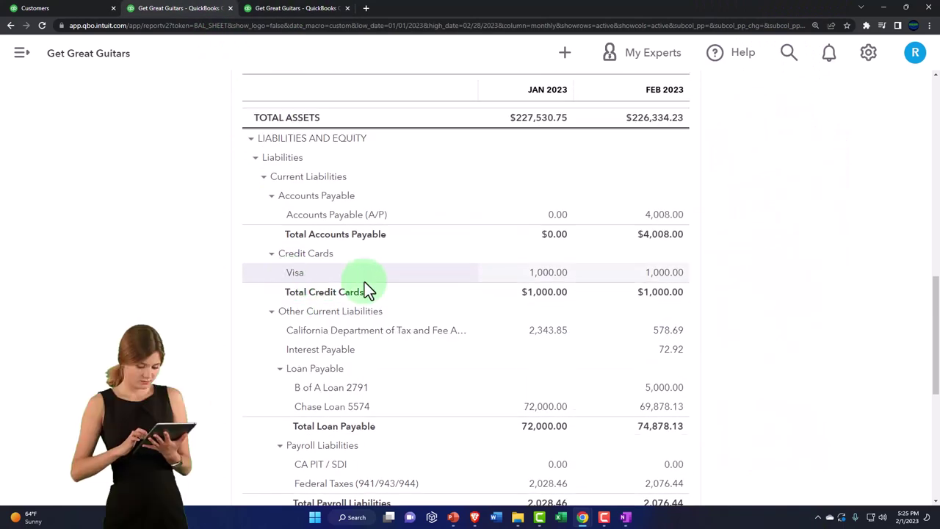
scroll(365, 284, up, 6)
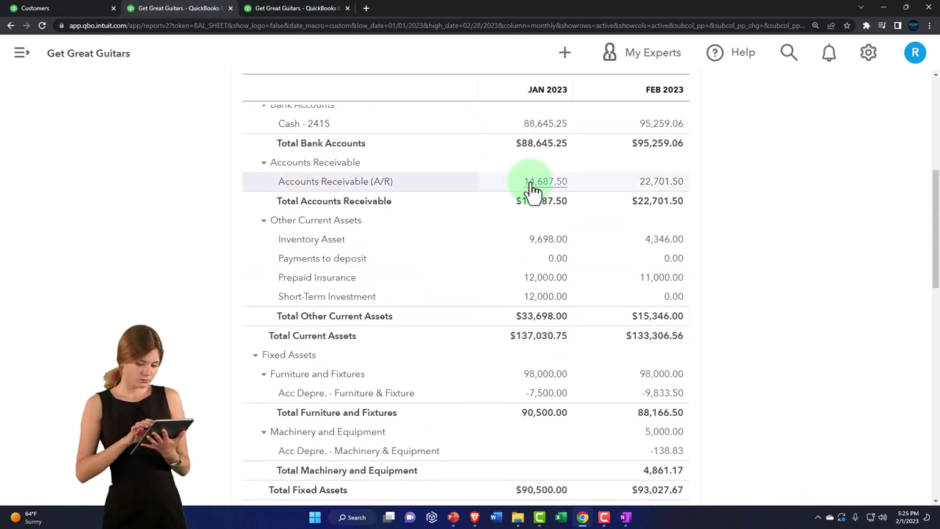
scroll(536, 205, down, 4)
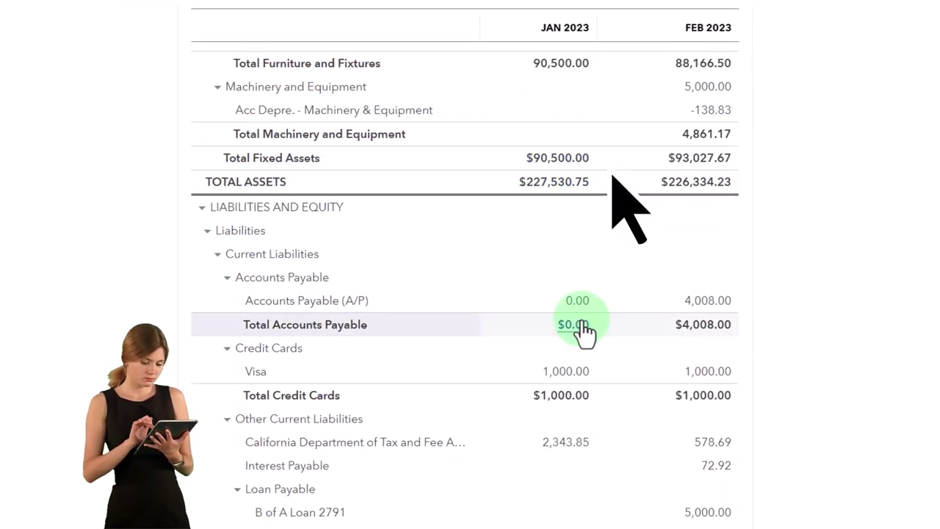
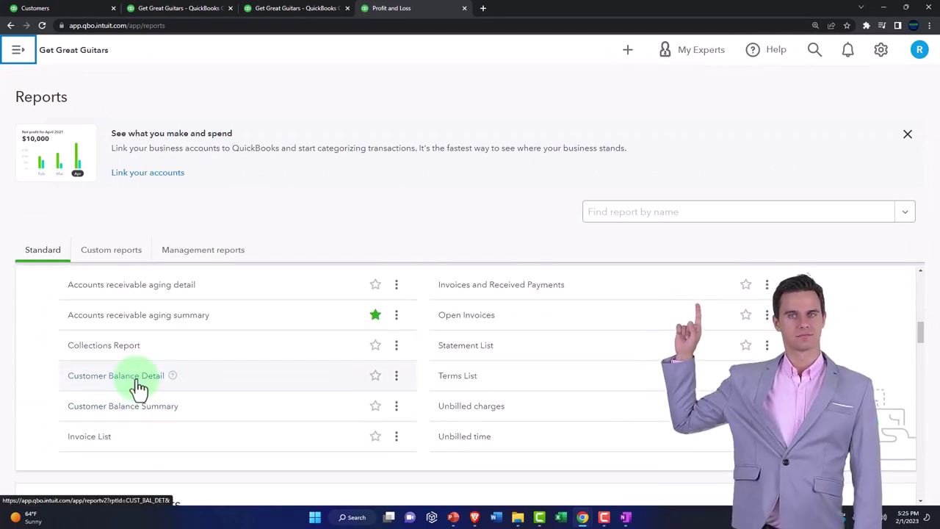
Open the Customer Balance Detail report and review the open invoices and payments listed by customer at a larger page zoom
click(116, 375)
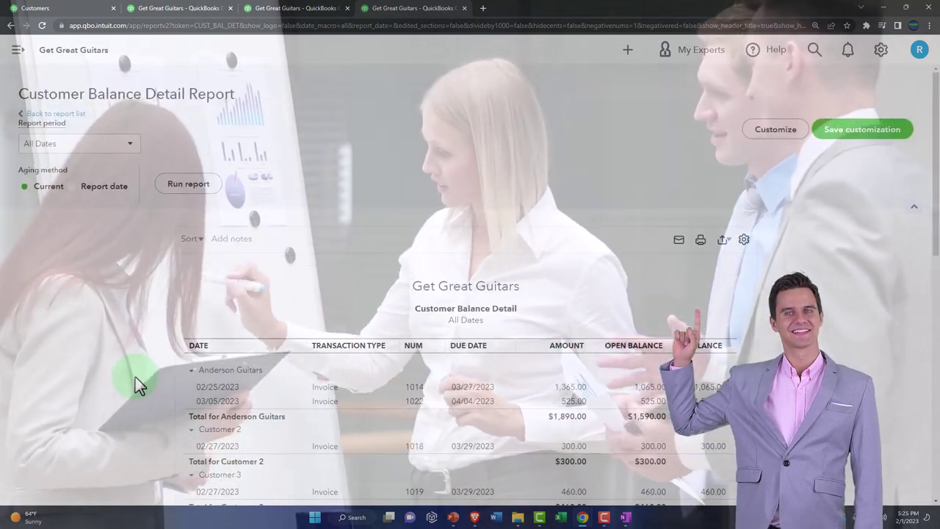
scroll(138, 386, down, 2)
scroll(135, 377, down, 1)
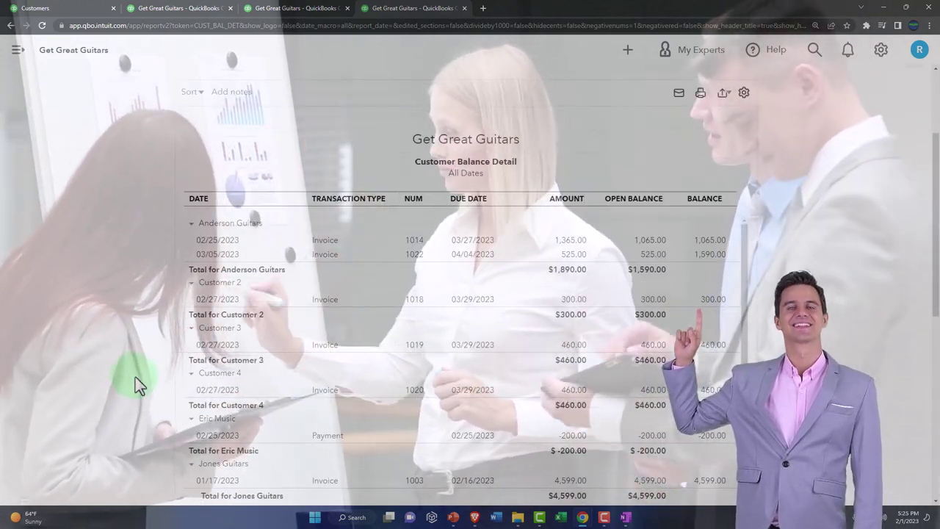
key(ctrl+plus)
scroll(136, 377, down, 2)
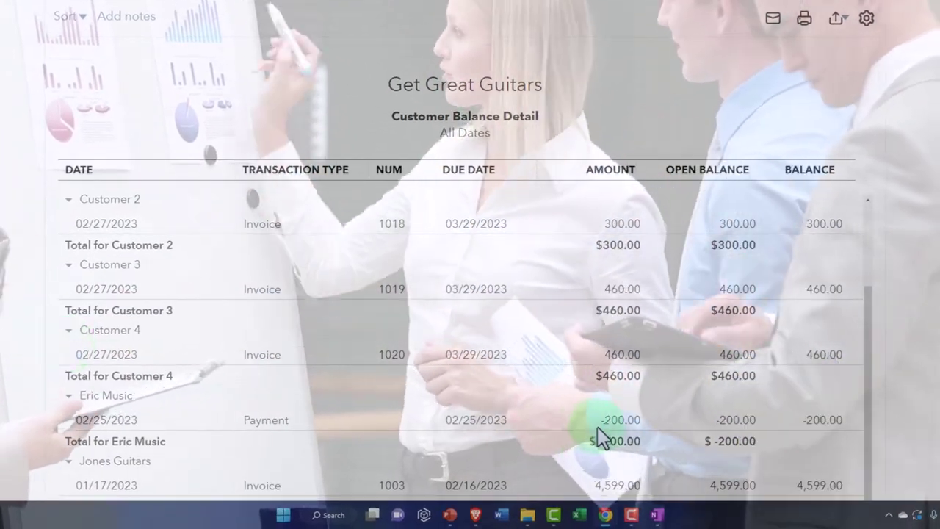
scroll(605, 435, down, 1)
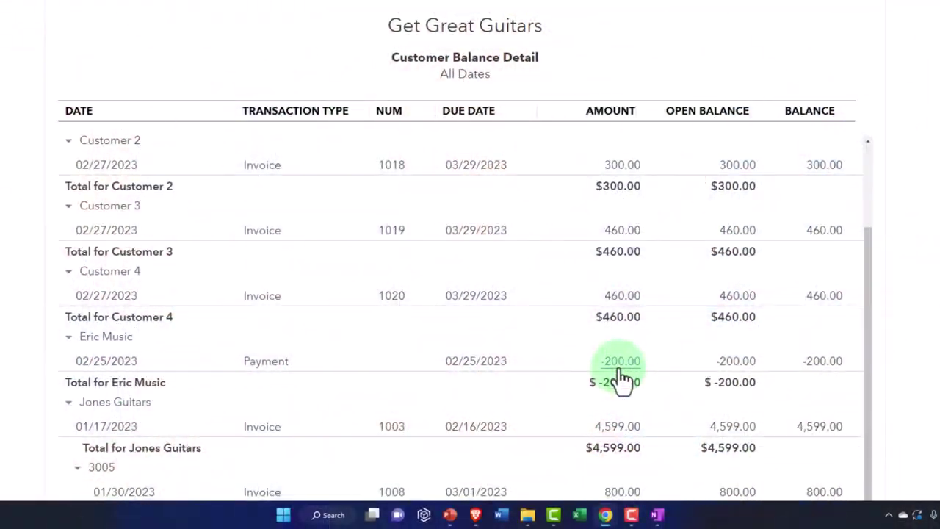
Run the Customer Balance Detail report as of 02/28/2023 and compare its total open balance with Accounts Receivable on the Balance Sheet
click(156, 167)
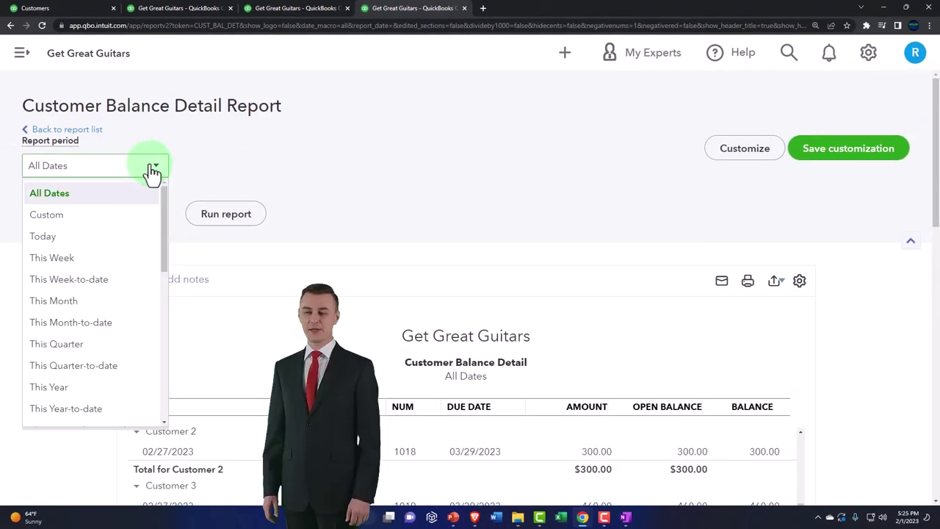
click(114, 216)
click(255, 168)
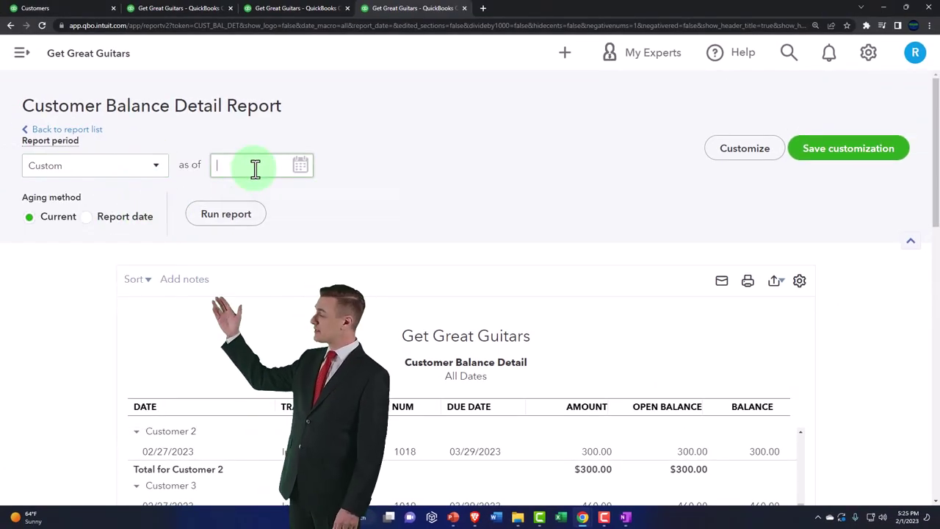
text(022823)
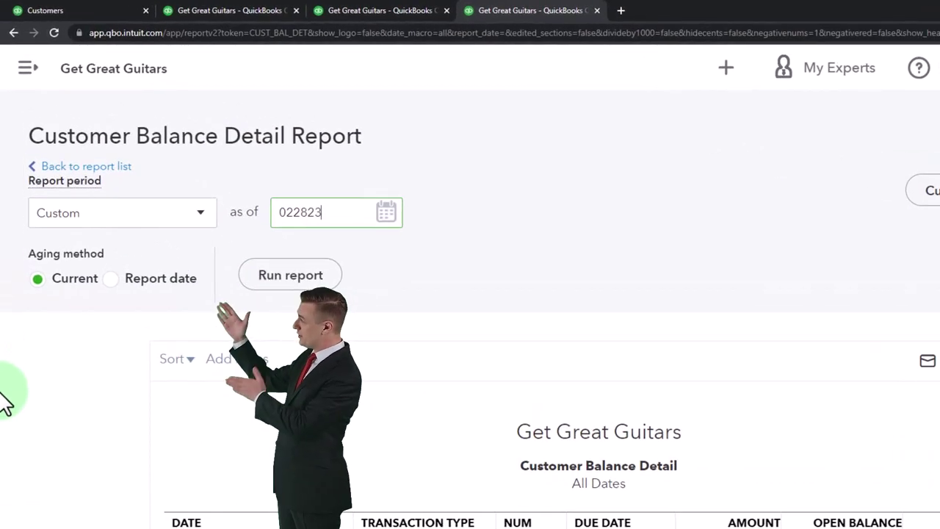
click(279, 279)
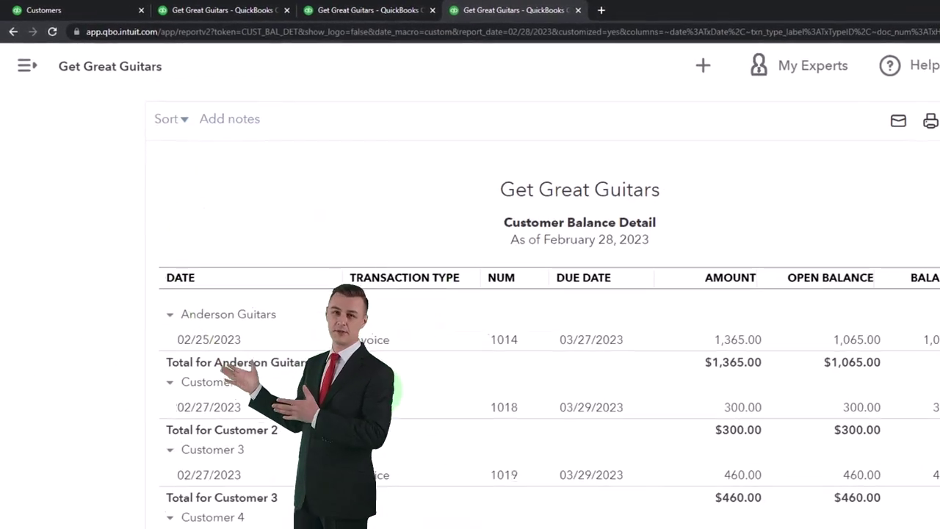
scroll(592, 467, down, 15)
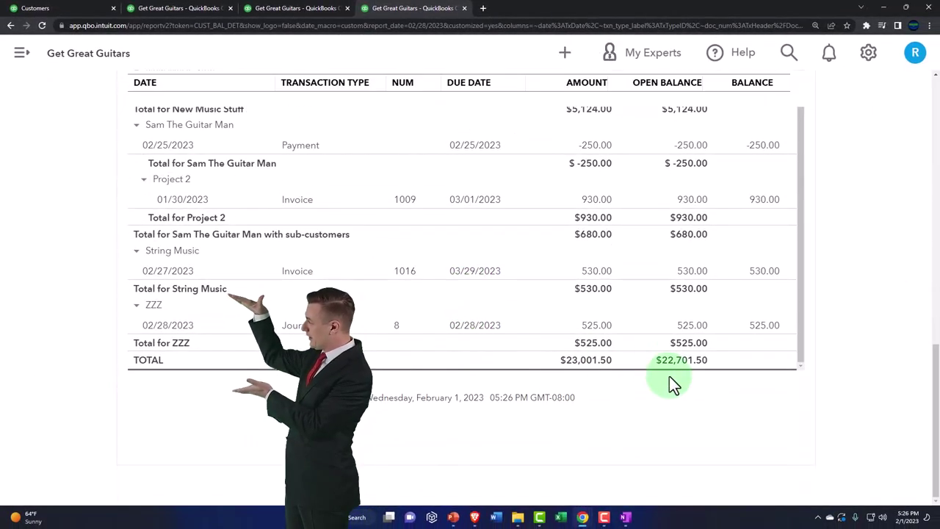
click(184, 12)
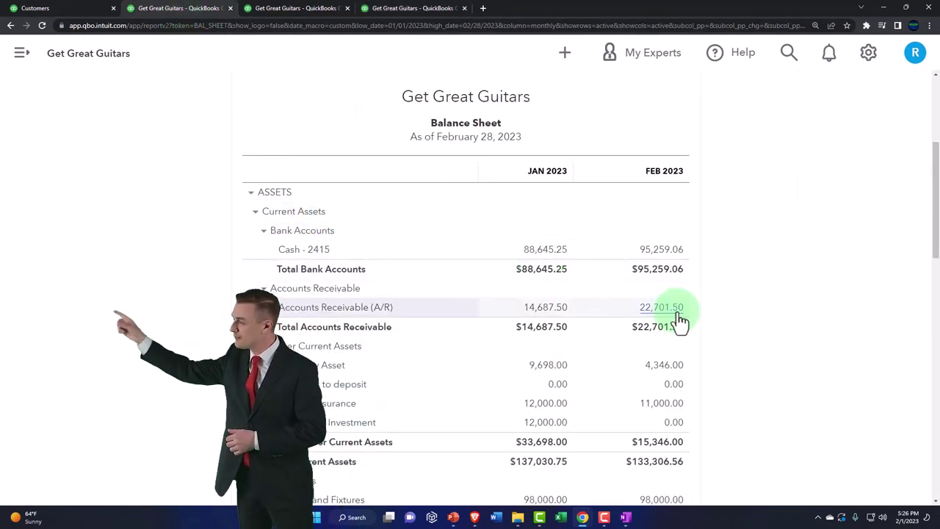
Return to the Customer Balance Detail report and examine the customers from Anderson Guitars to Eric Music, focusing on Eric Music's payment line
click(374, 9)
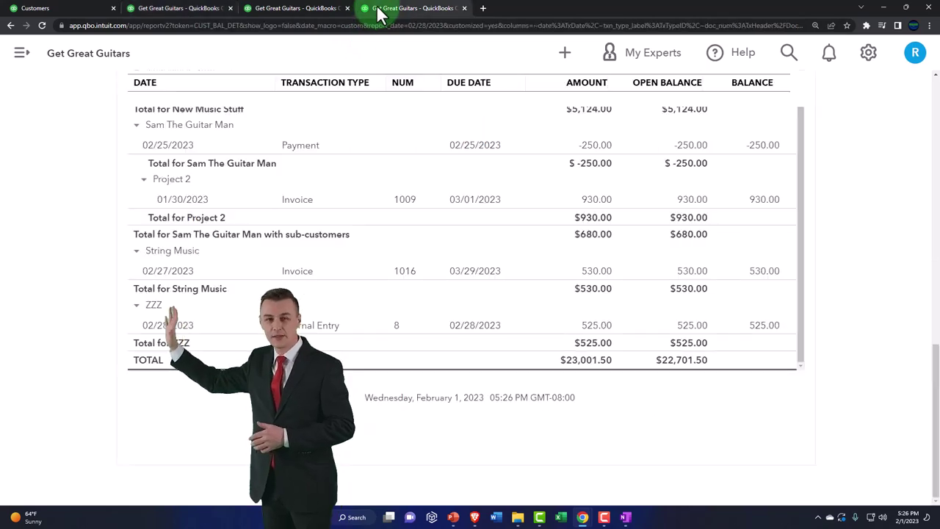
scroll(535, 332, up, 3)
scroll(534, 335, up, 10)
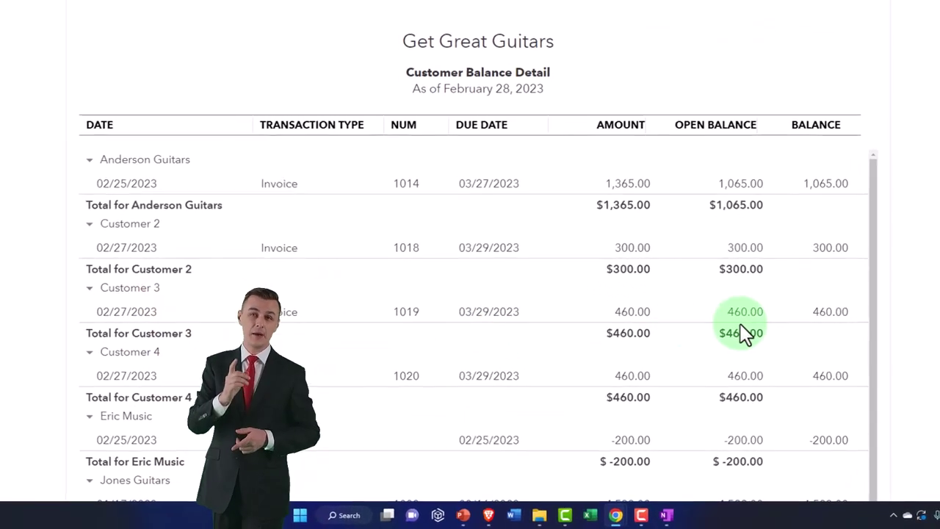
scroll(742, 331, down, 1)
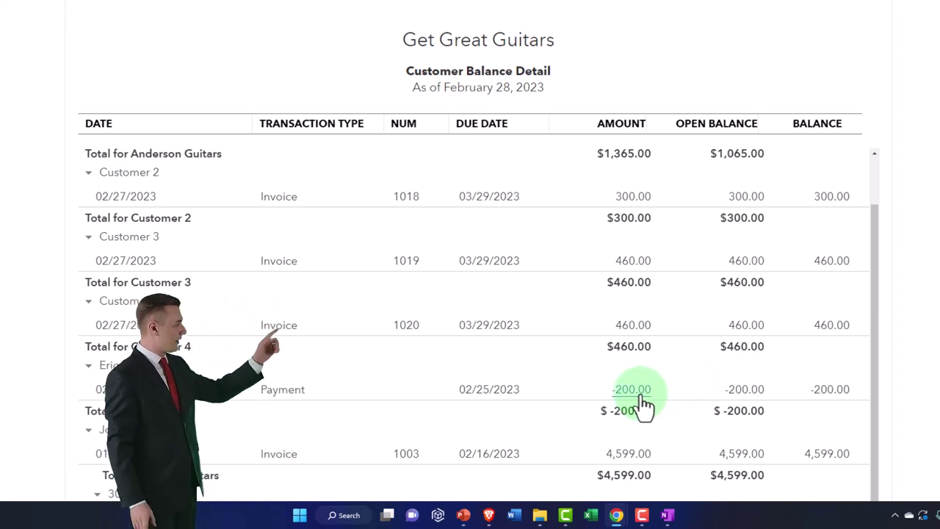
scroll(642, 404, down, 1)
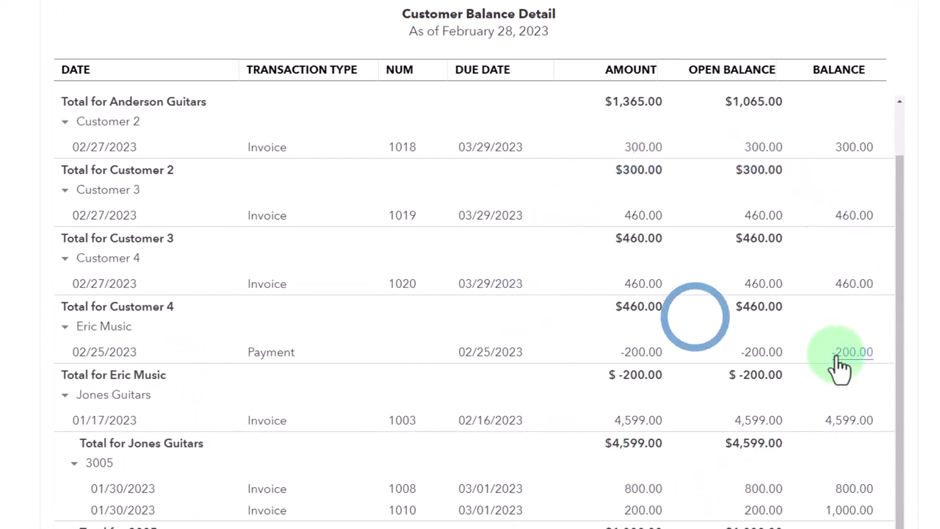
Examine the remaining customers in the Customer Balance Detail report, focusing on the Sam The Guitar Man payment and its Project 2 invoice
scroll(840, 364, down, 5)
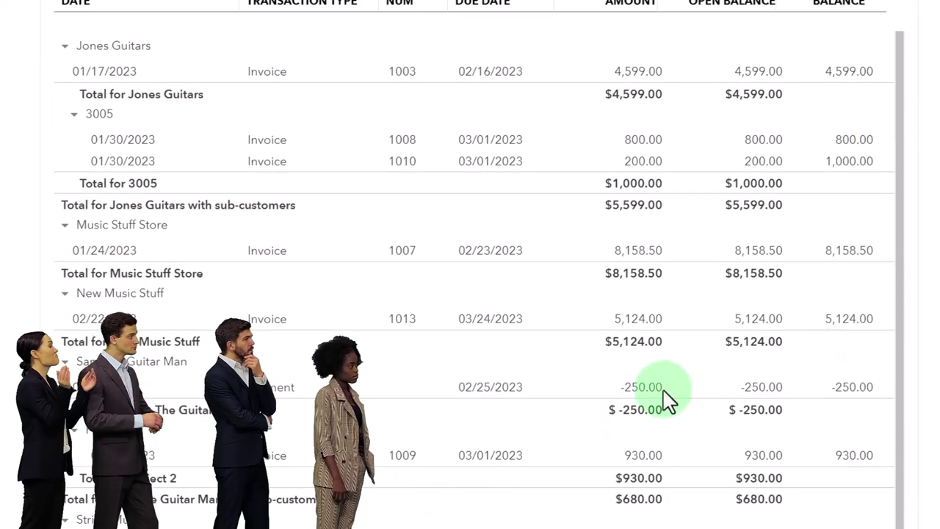
scroll(681, 388, down, 1)
click(650, 391)
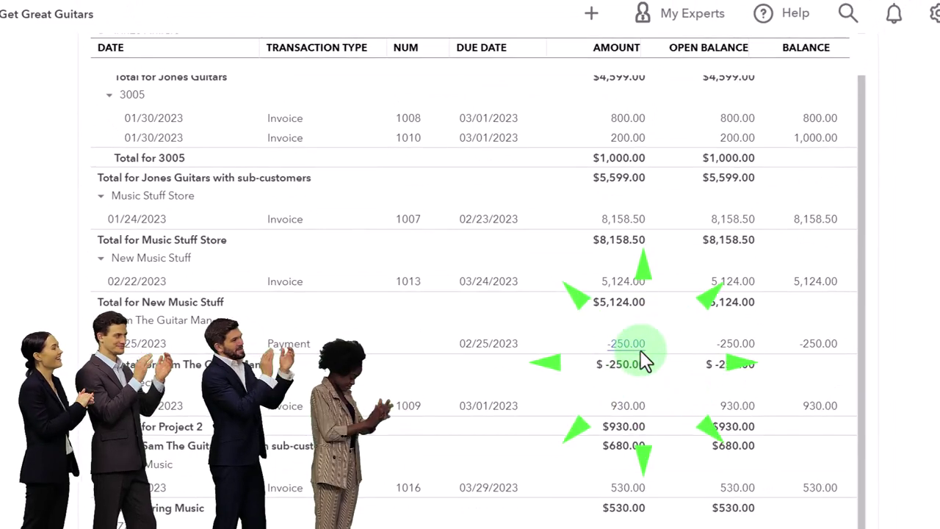
scroll(645, 360, down, 1)
scroll(643, 360, down, 2)
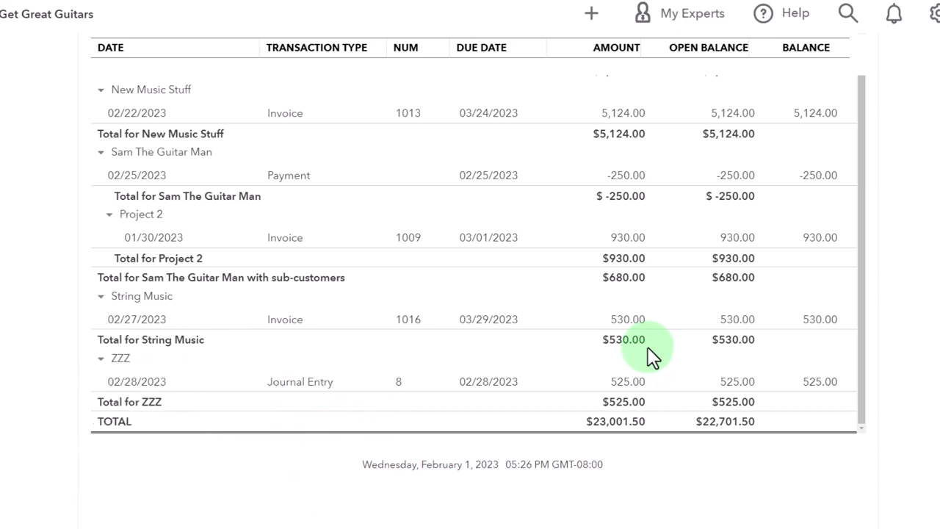
scroll(668, 385, up, 1)
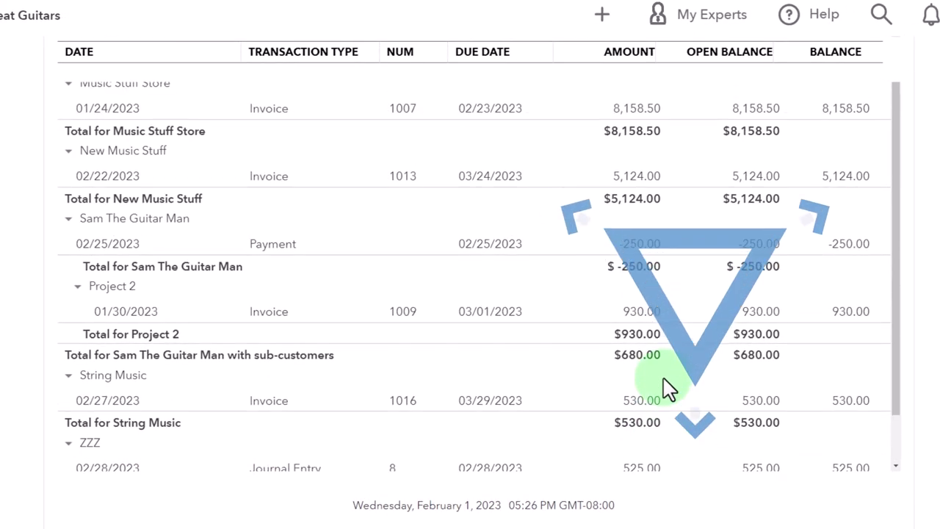
scroll(668, 386, up, 5)
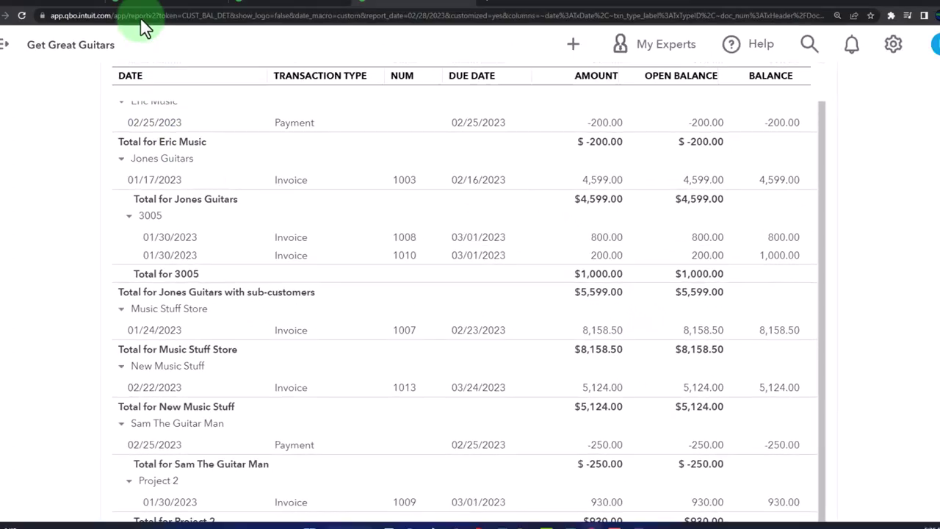
click(80, 8)
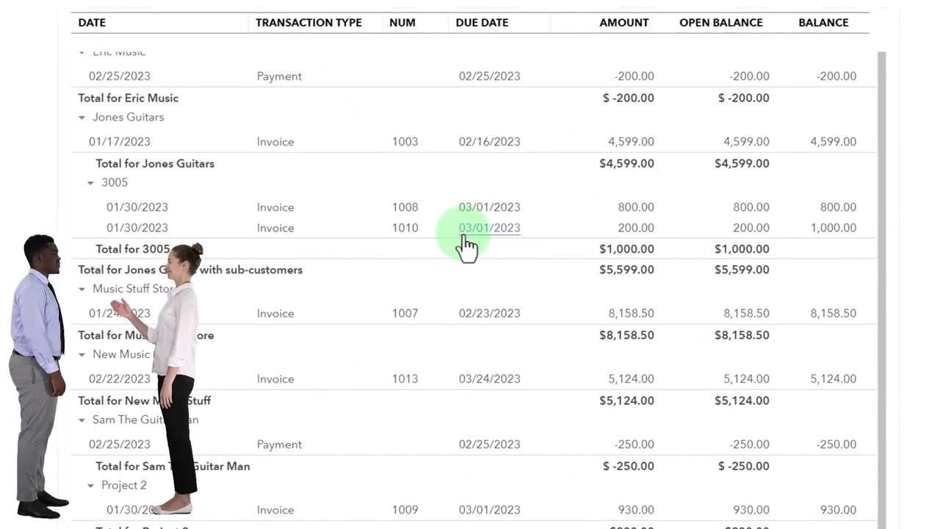
scroll(467, 249, up, 1)
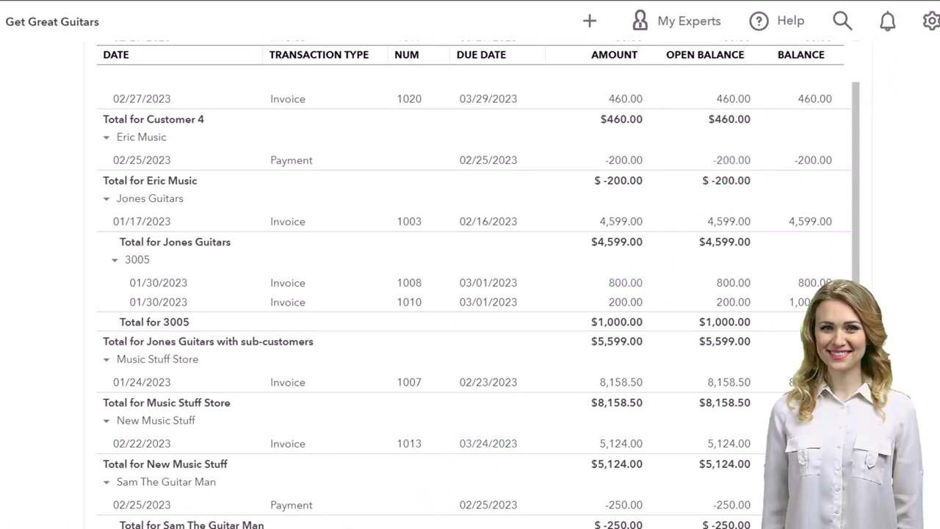
Add the Eric Music and Sam The Guitar Man payments, 200 and 250, in Calculator and close it
key(super+s)
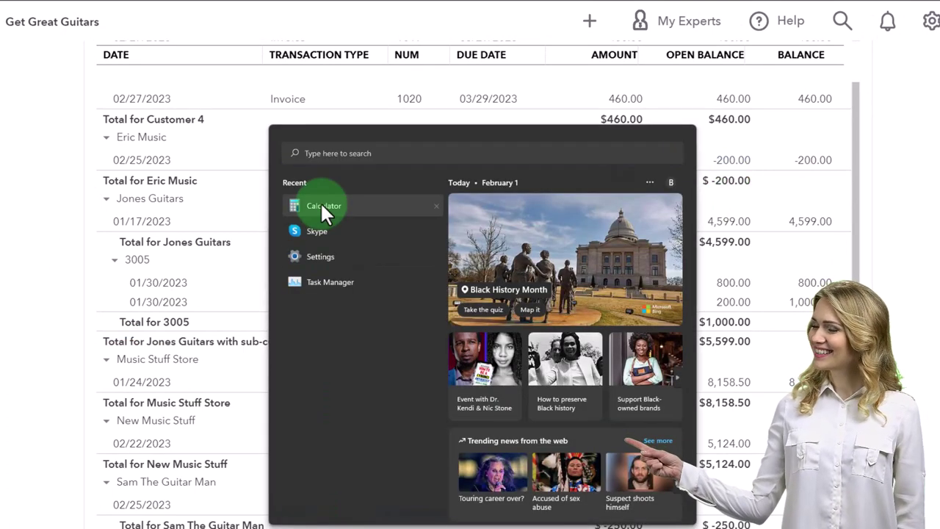
key(Escape)
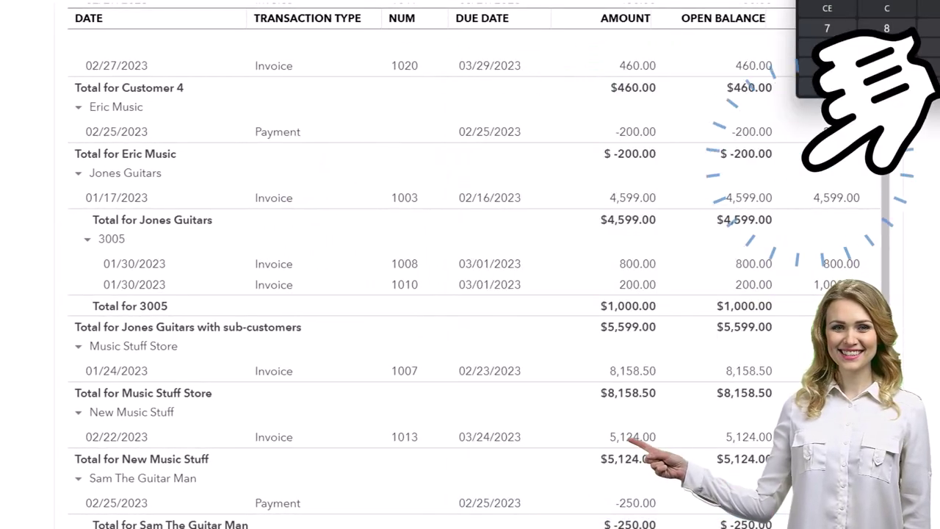
drag(852, 7, 421, 208)
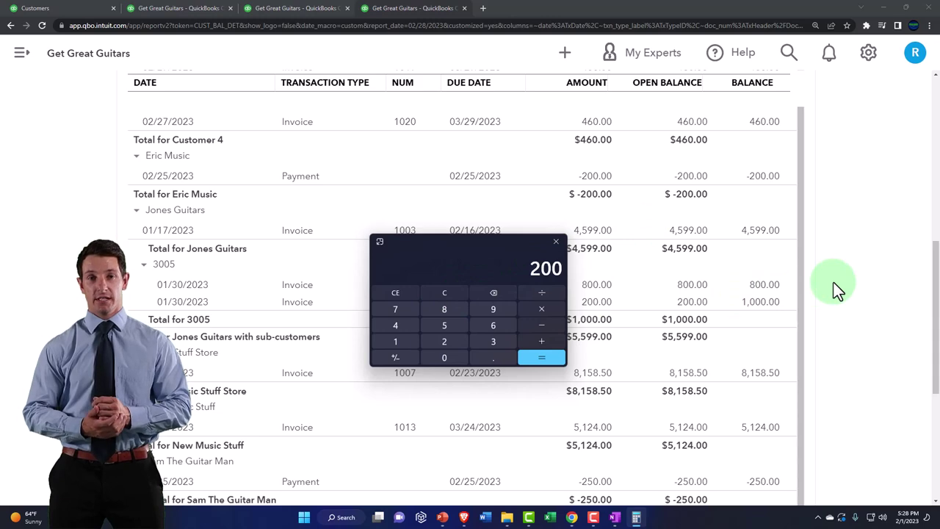
scroll(778, 382, down, 1)
click(547, 335)
text(250)
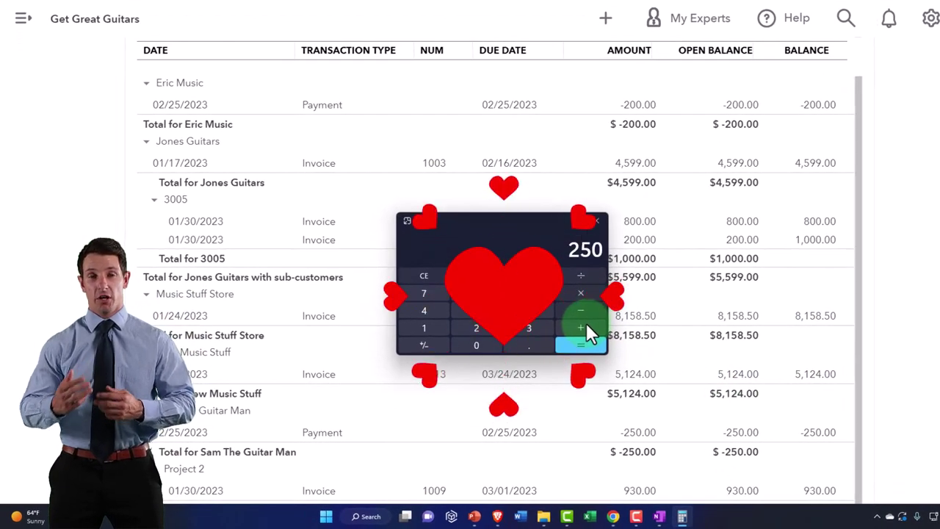
click(586, 330)
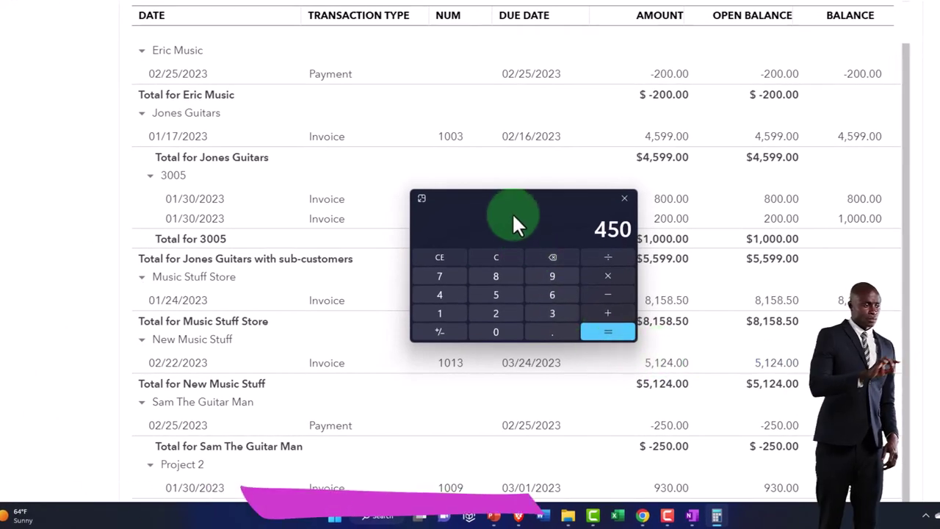
click(624, 198)
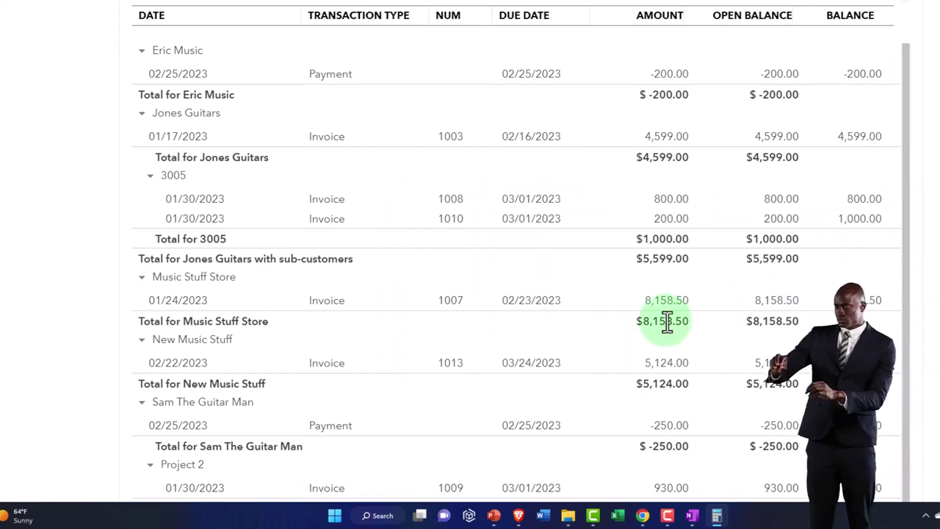
Compare the Customer Balance Detail lines with Accounts Receivable on the Balance Sheet and return to the Eric Music payment
scroll(667, 321, up, 1)
scroll(630, 287, up, 4)
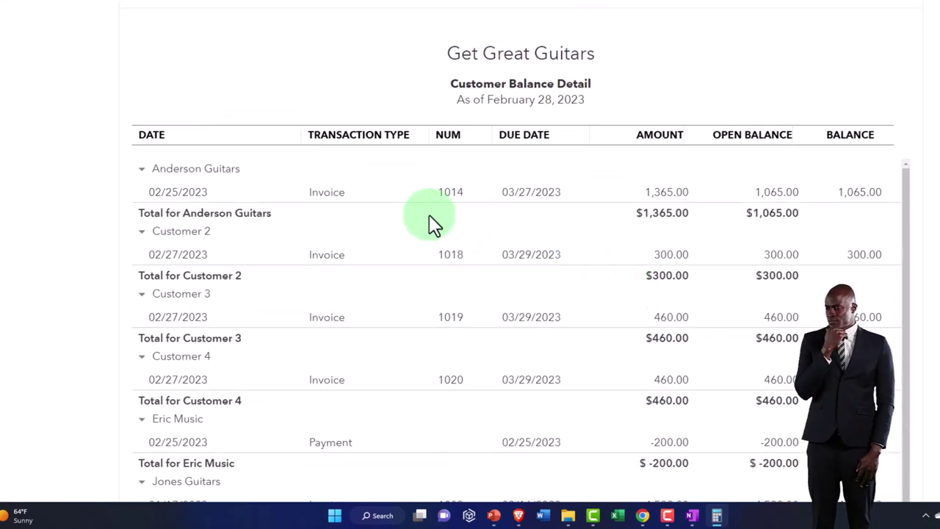
click(184, 8)
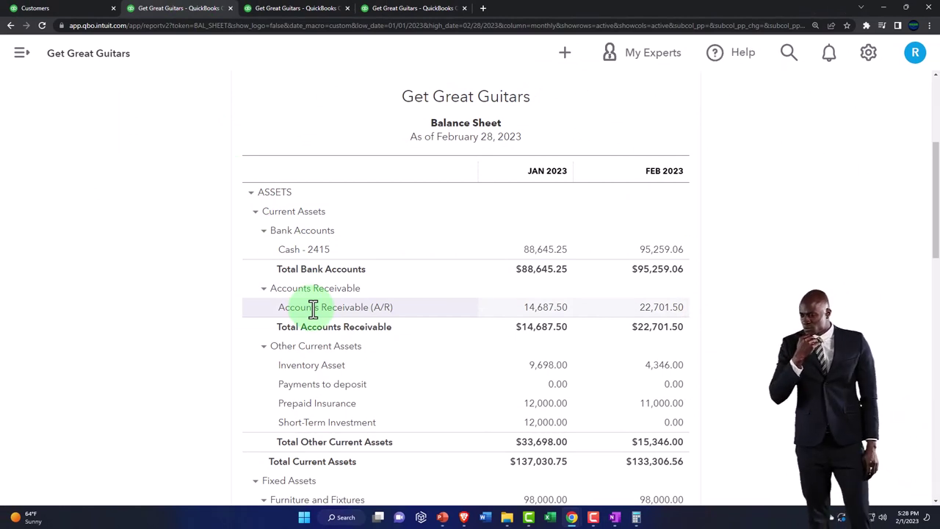
click(395, 10)
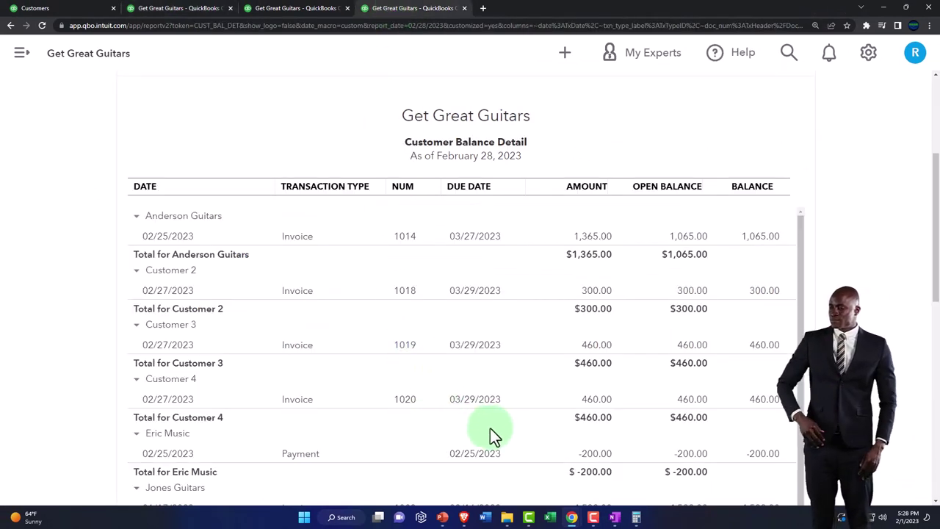
scroll(496, 428, down, 1)
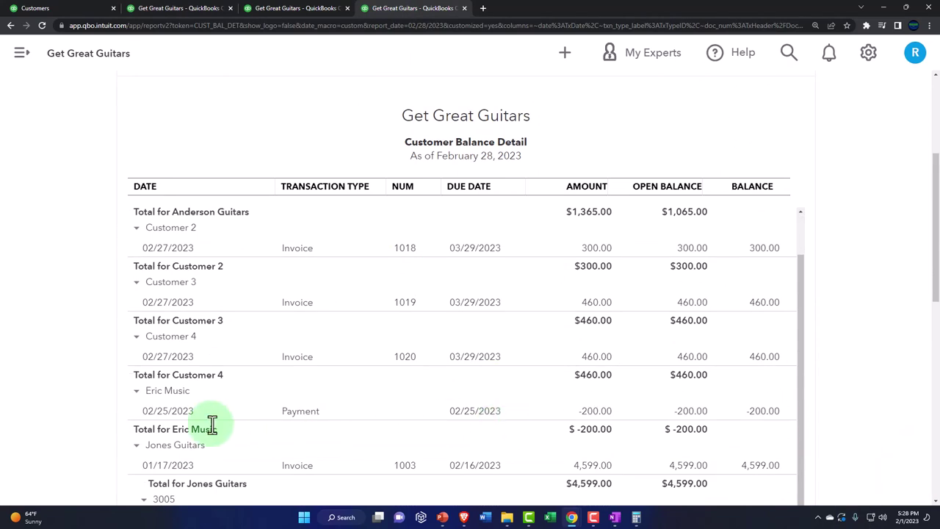
Open the Get Great Guitars customer list and review every customer's open balance with the navigation menu collapsed
click(74, 13)
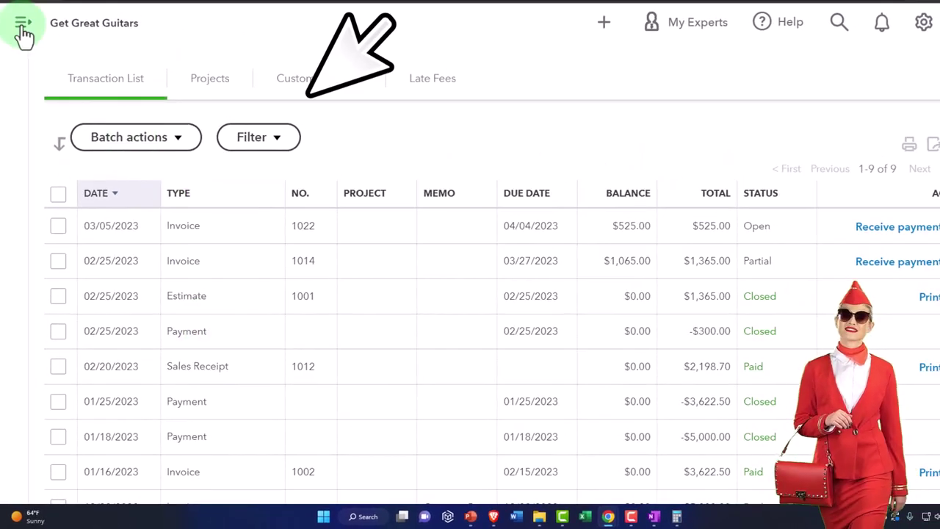
click(23, 30)
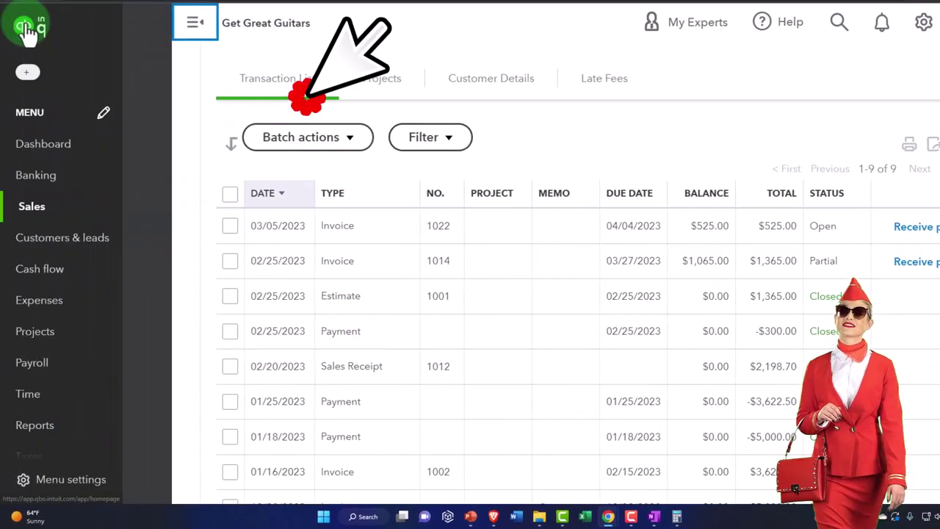
click(36, 224)
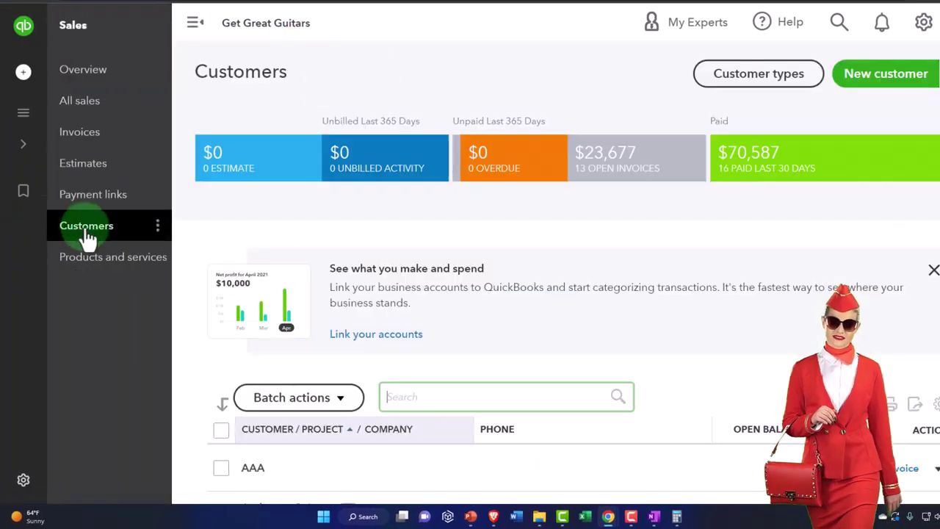
click(88, 238)
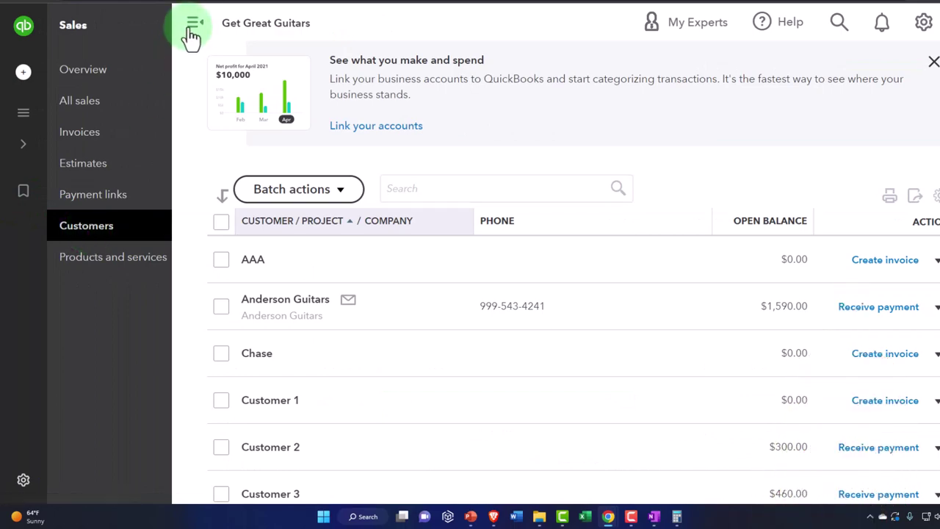
click(192, 33)
scroll(258, 309, down, 10)
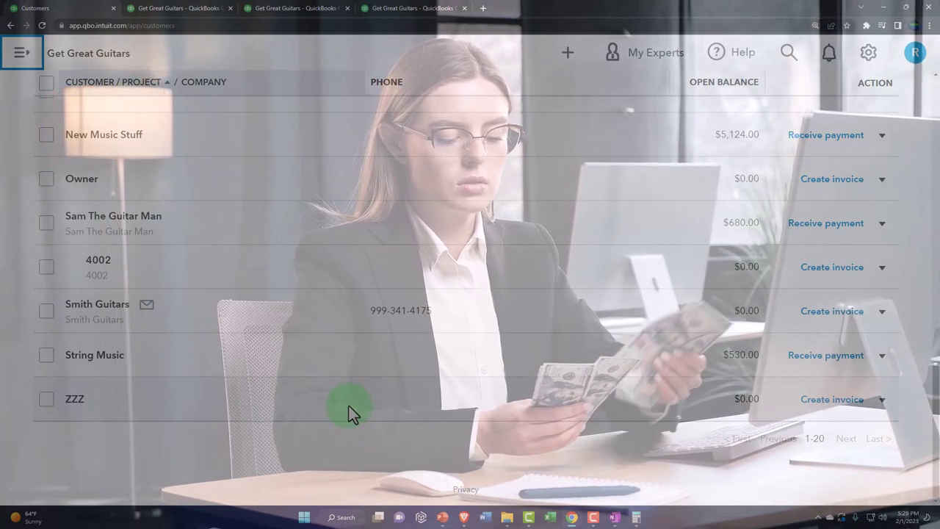
scroll(351, 414, up, 10)
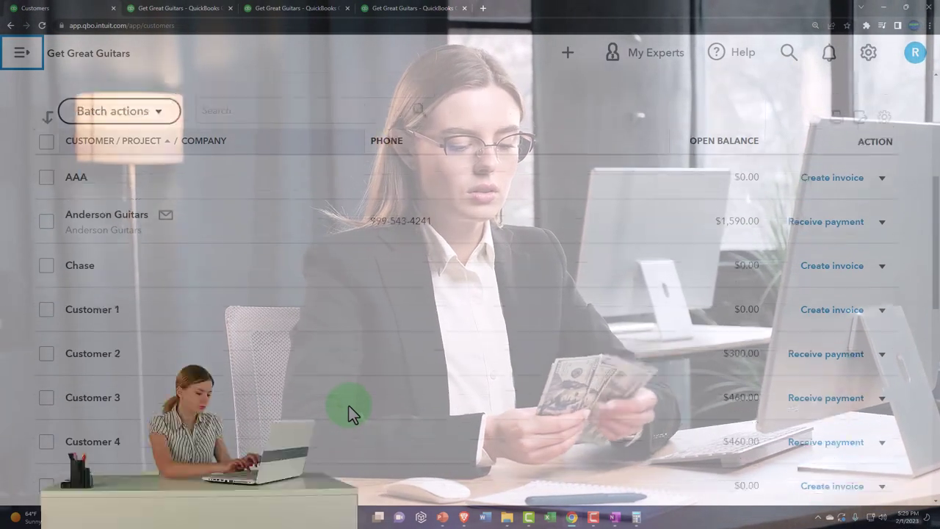
scroll(352, 408, up, 2)
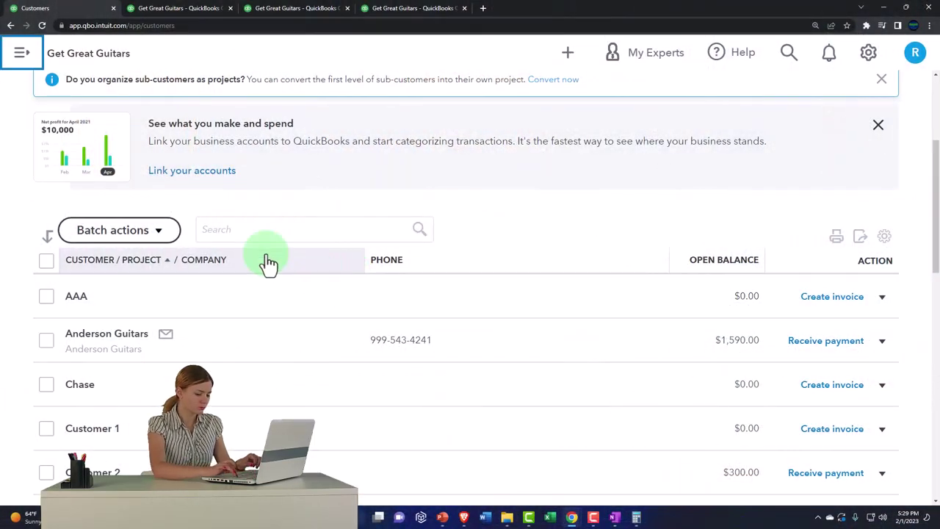
Open the Chart of Accounts for Get Great Guitars
click(21, 55)
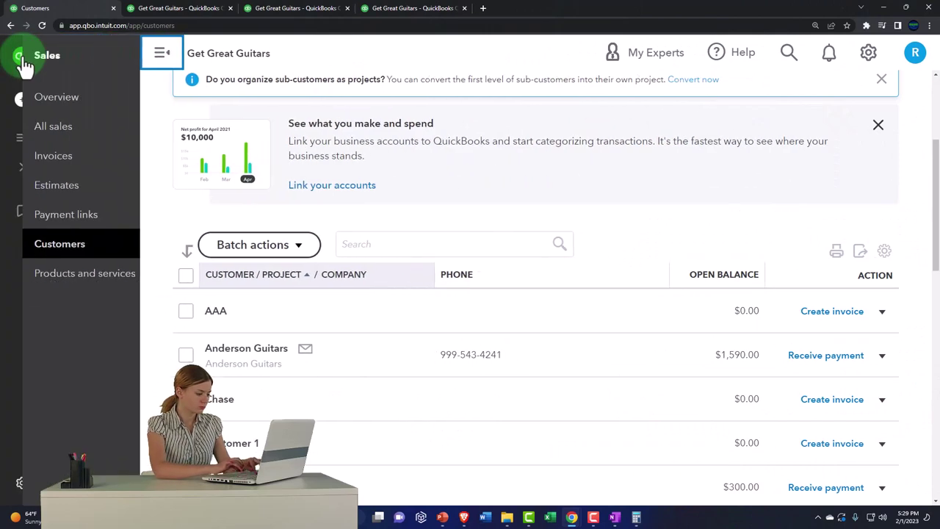
scroll(76, 283, down, 3)
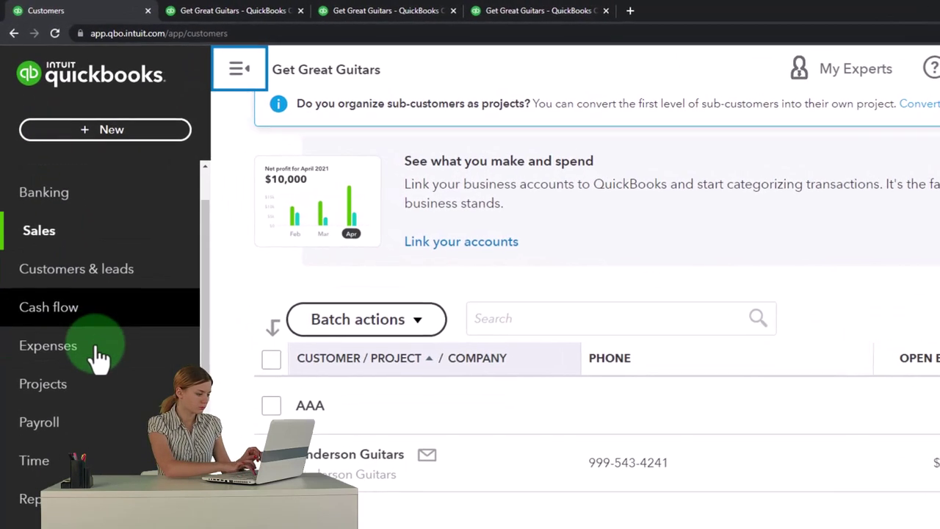
click(74, 435)
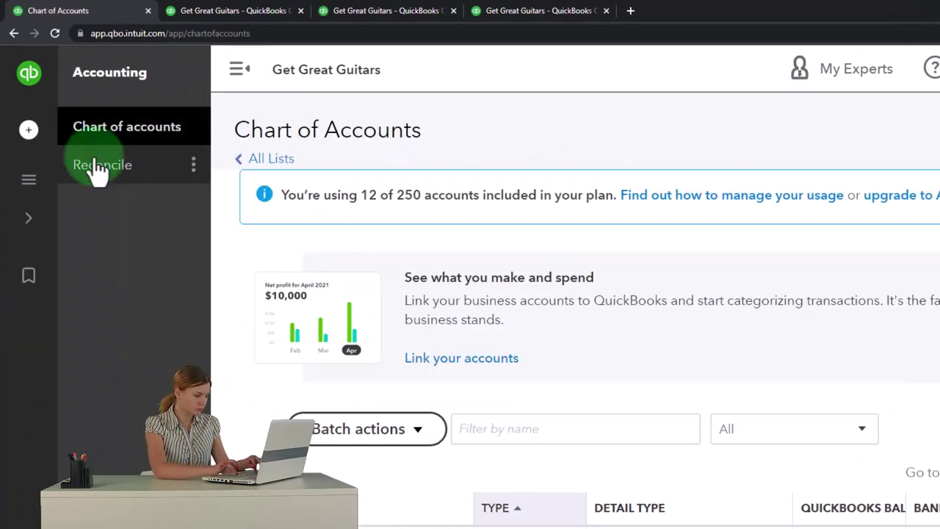
Switch to the Sample Company browser window and open its Chart of Accounts in the business view
mouse_move(575, 518)
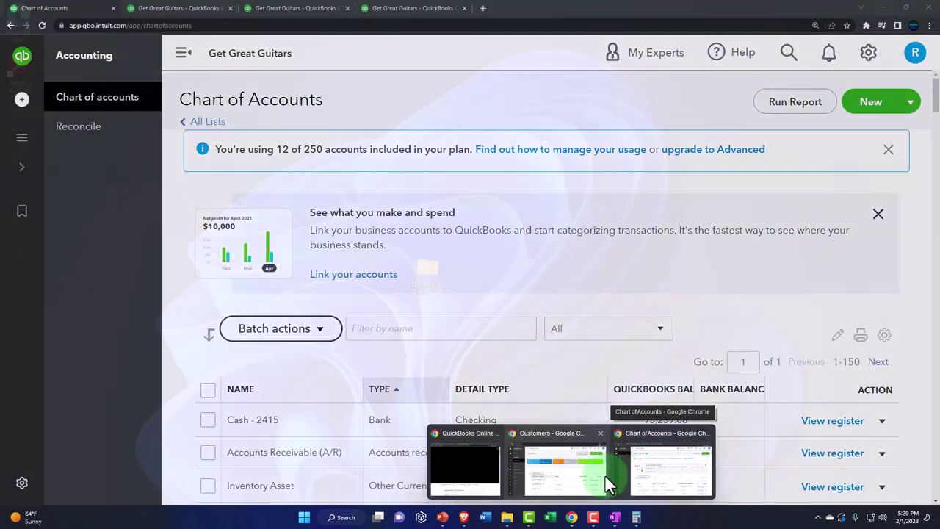
click(581, 476)
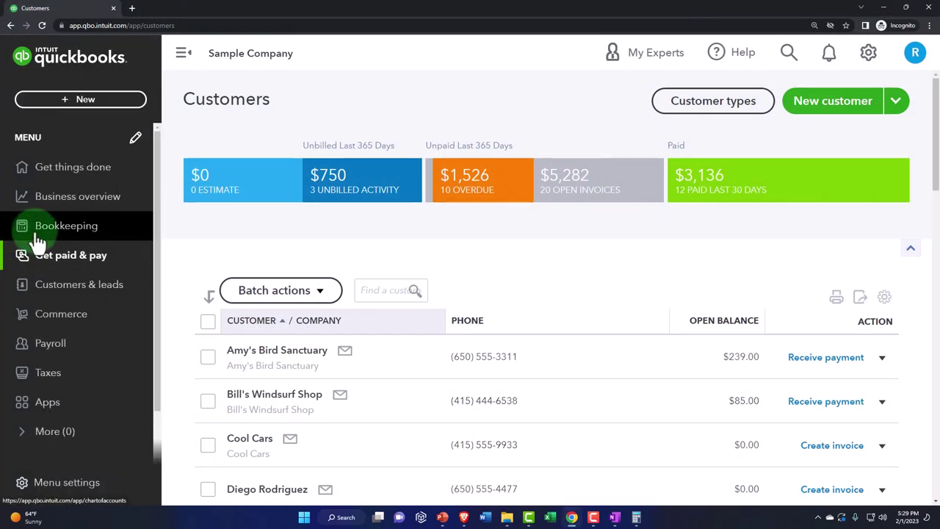
click(35, 241)
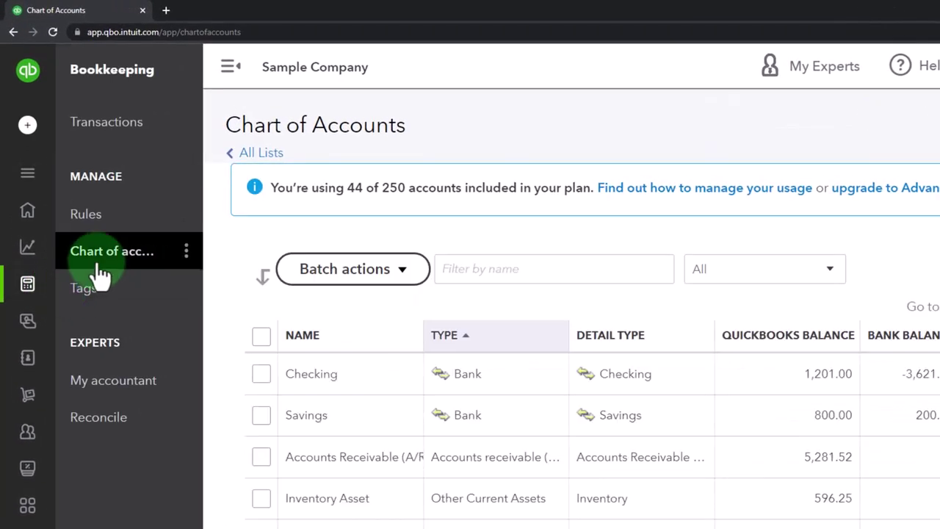
click(99, 264)
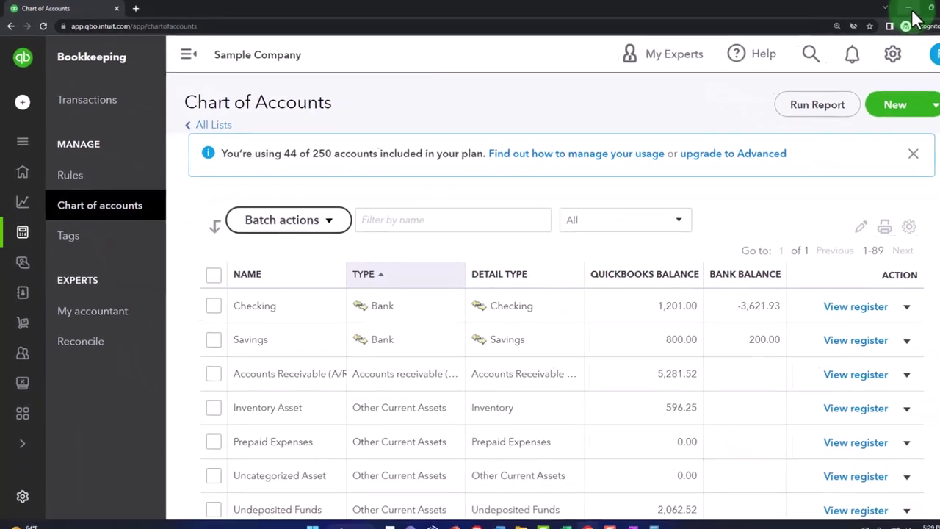
Return to the Get Great Guitars window, check the new-transaction options for Journal entry, and collapse the navigation menu
click(911, 10)
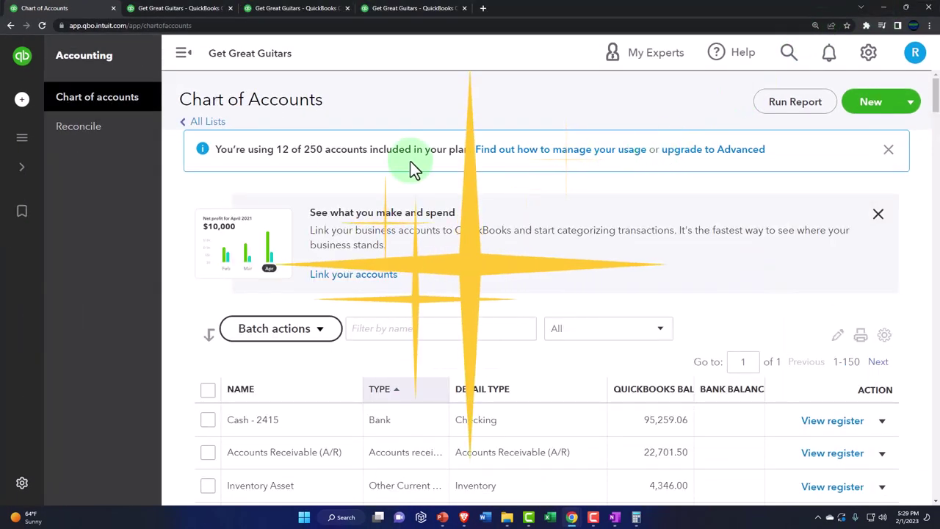
click(27, 110)
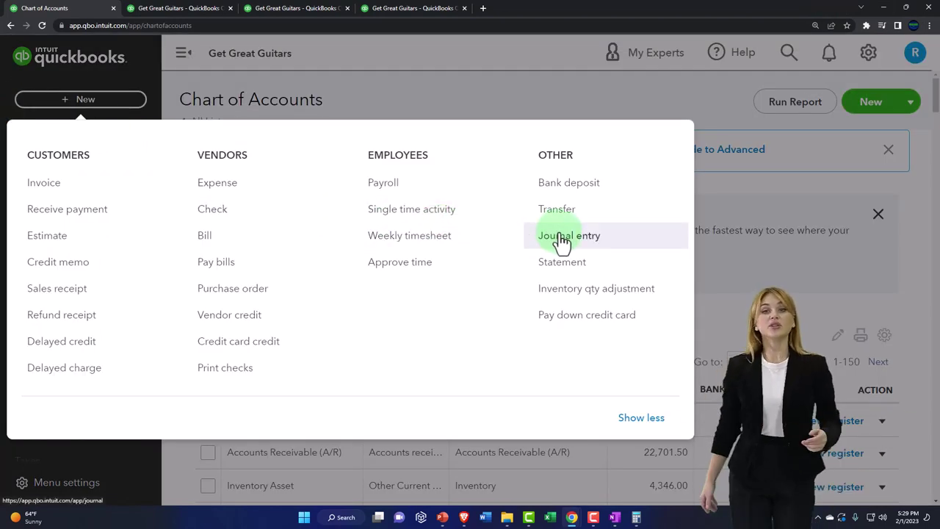
click(470, 85)
click(184, 53)
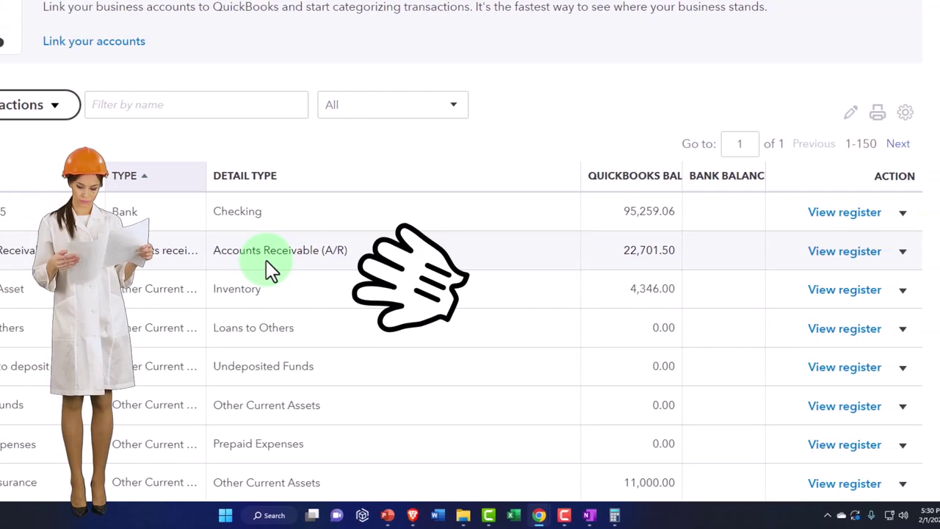
Find the Unearned Revenue liability account in the Chart of Accounts and open its register
scroll(266, 260, down, 3)
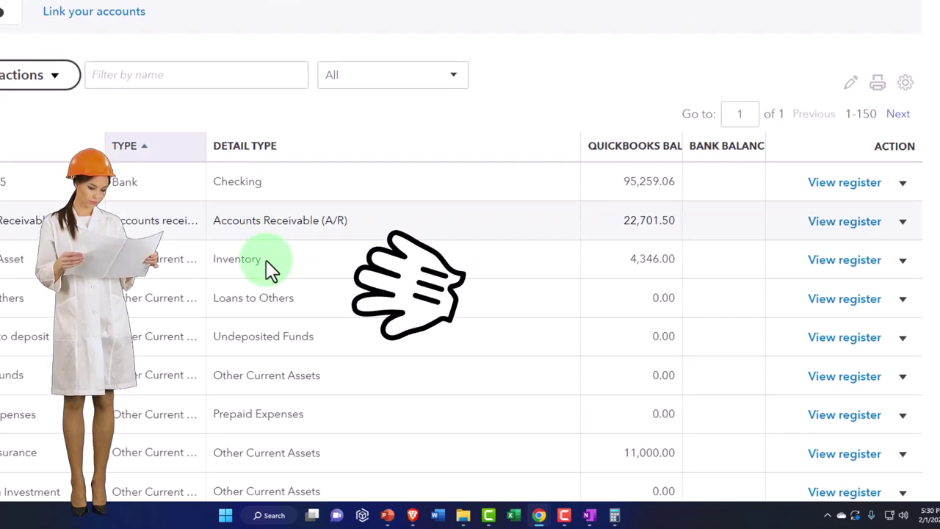
scroll(266, 260, down, 4)
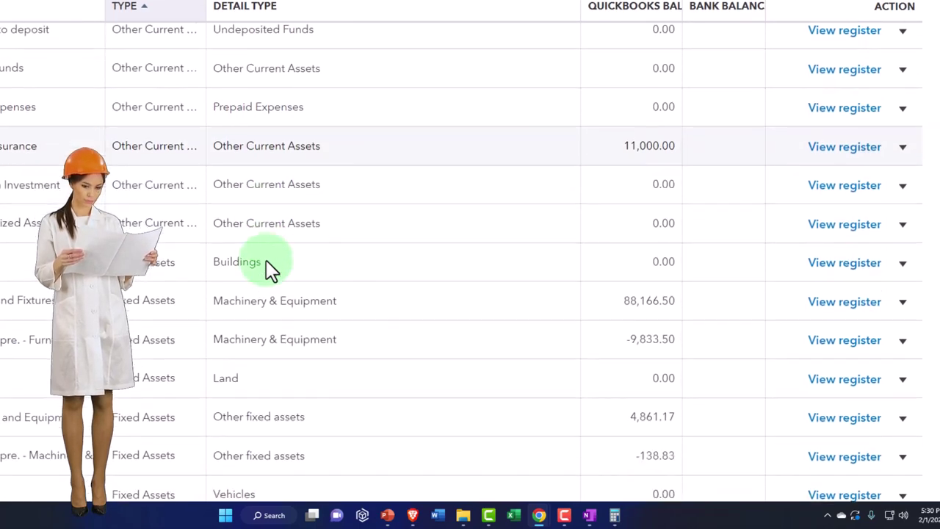
scroll(268, 261, down, 3)
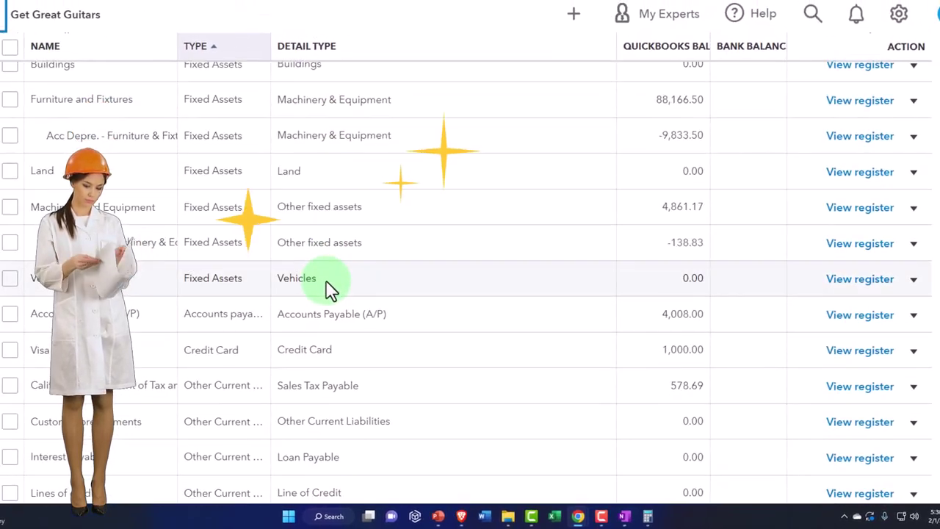
scroll(323, 288, down, 1)
scroll(323, 290, down, 2)
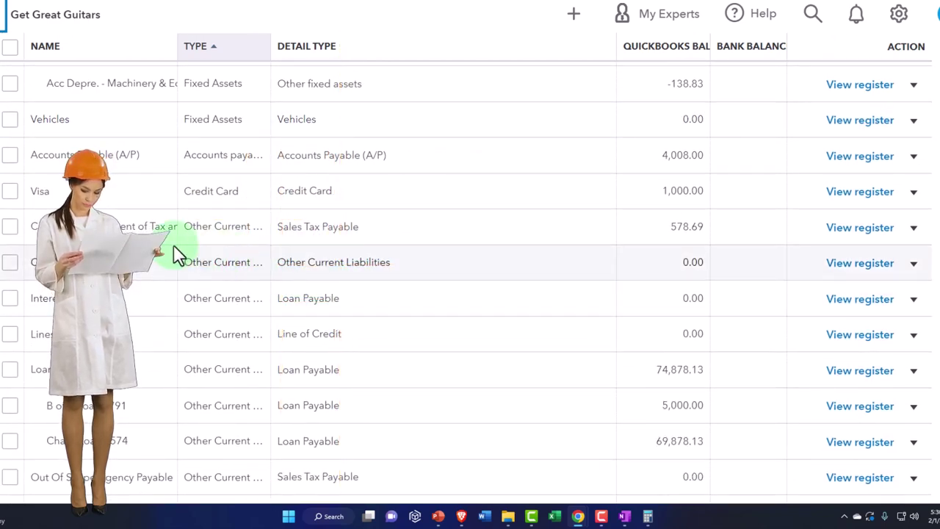
scroll(176, 253, down, 3)
scroll(177, 253, down, 4)
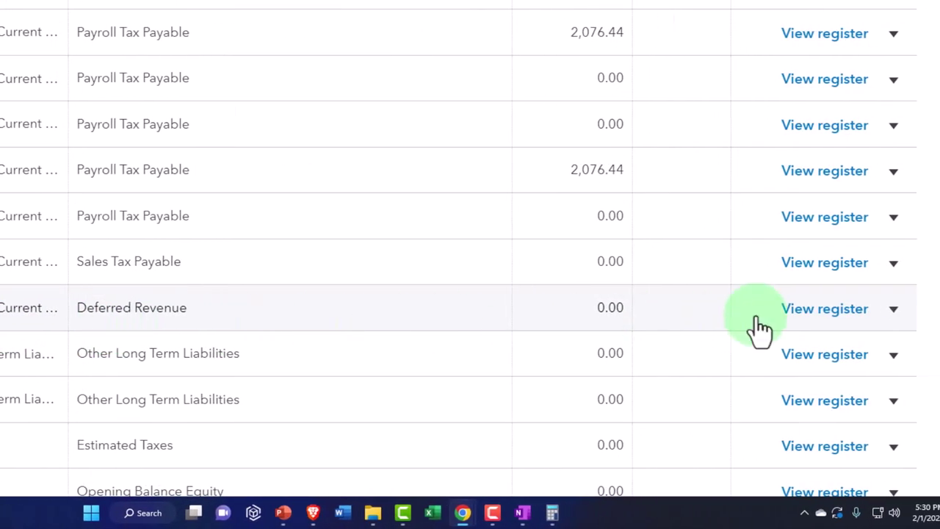
click(806, 313)
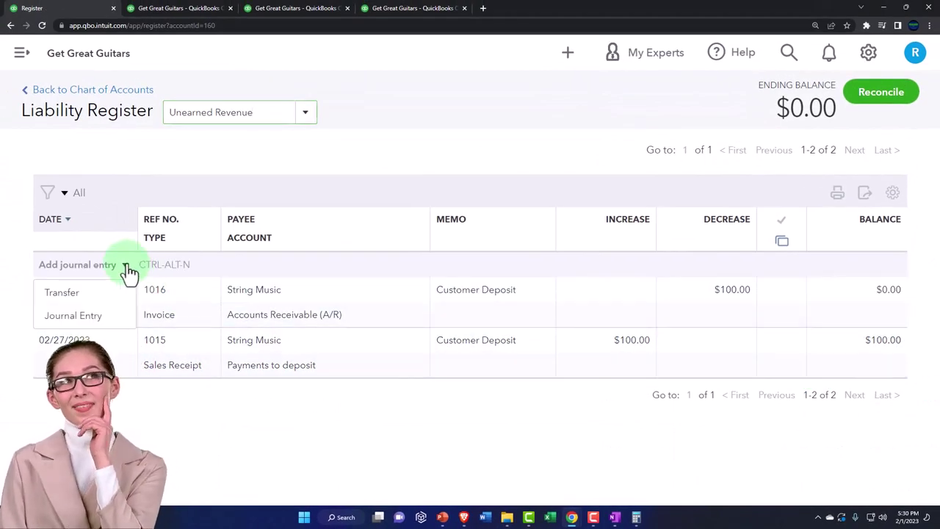
Start a journal entry in the Unearned Revenue register dated 02/28/2023 with the memo ADJ Entry
click(94, 323)
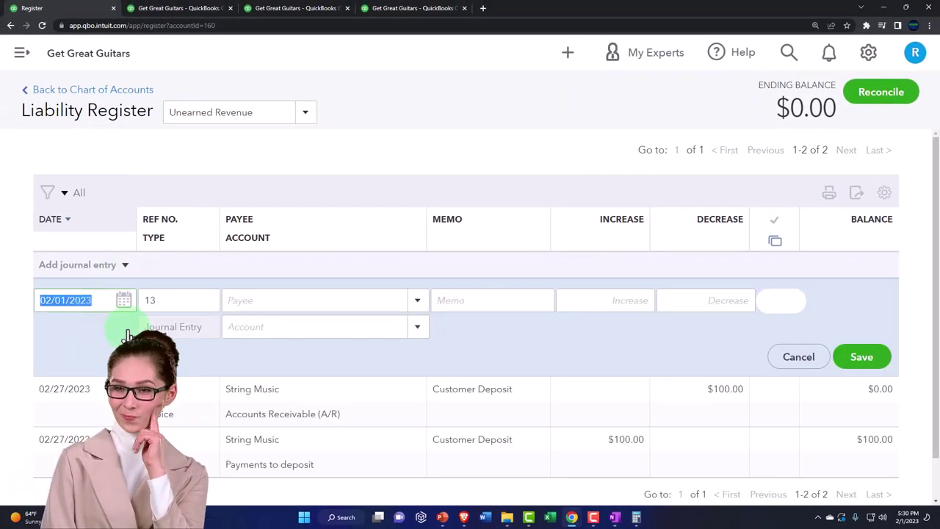
text(0)
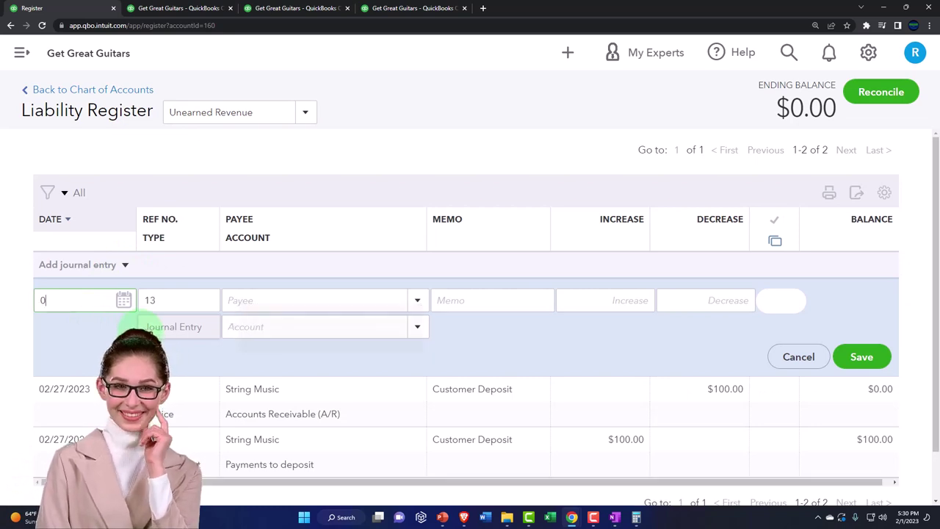
text(2/28/2023)
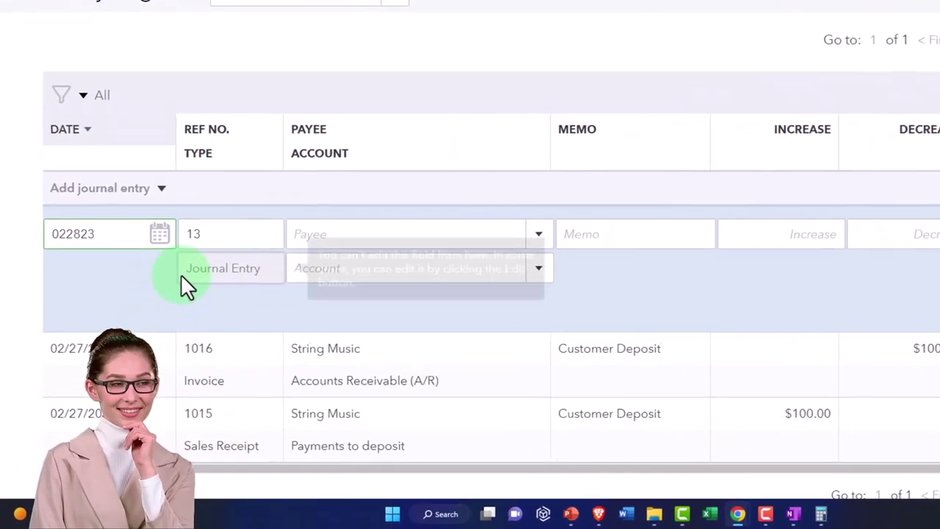
key(Tab)
key(Tab)
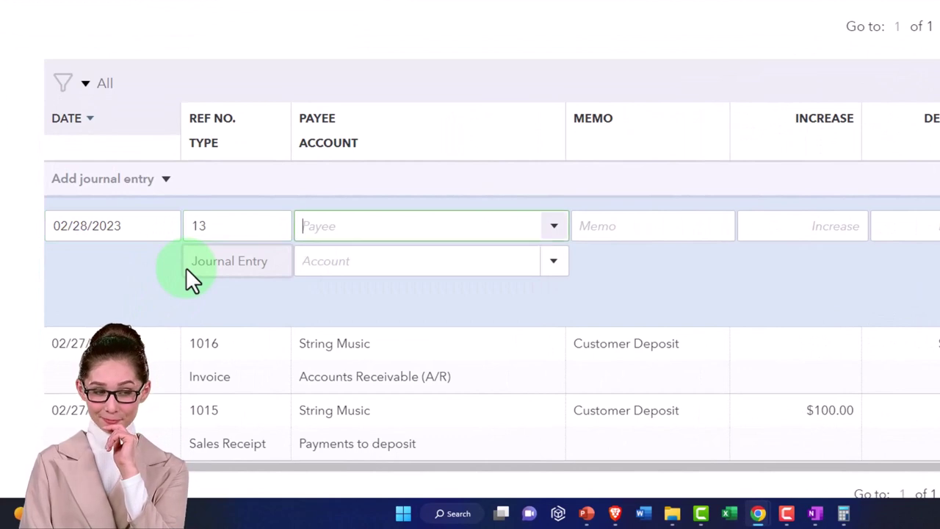
key(Tab)
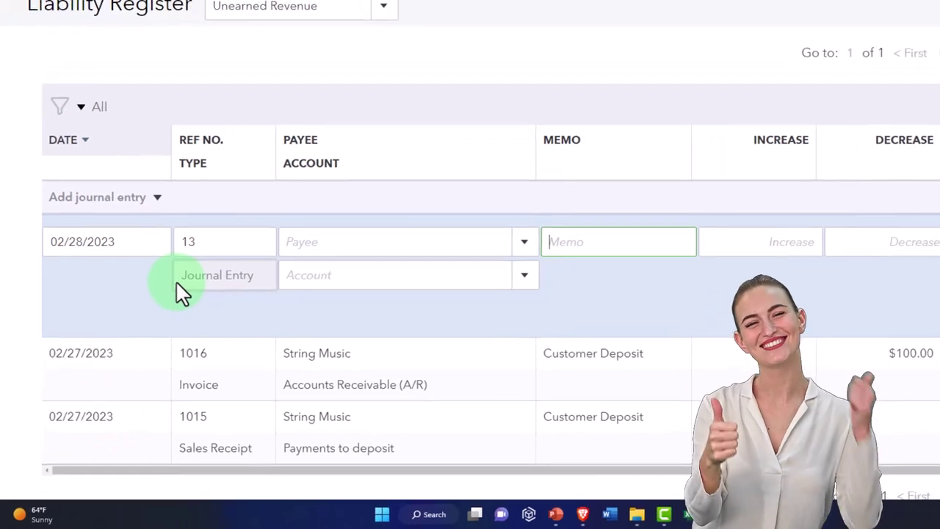
text(AD)
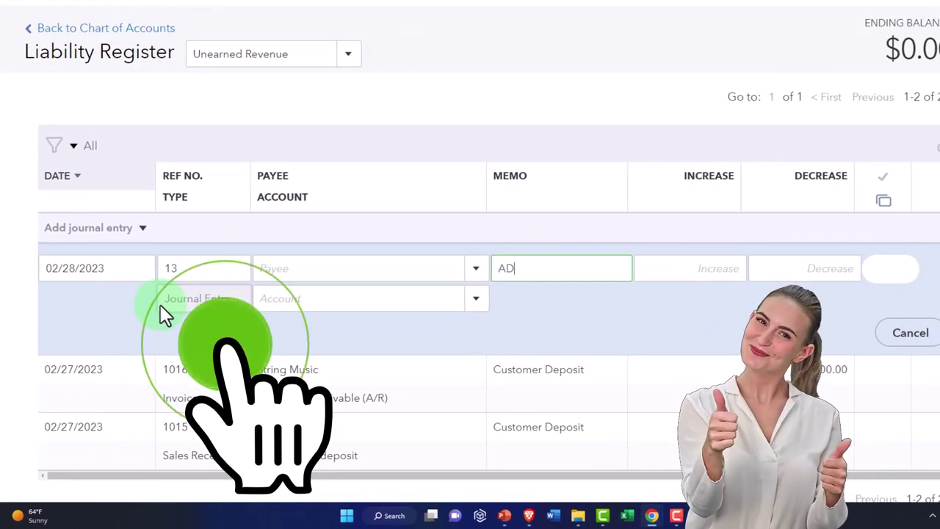
text(J)
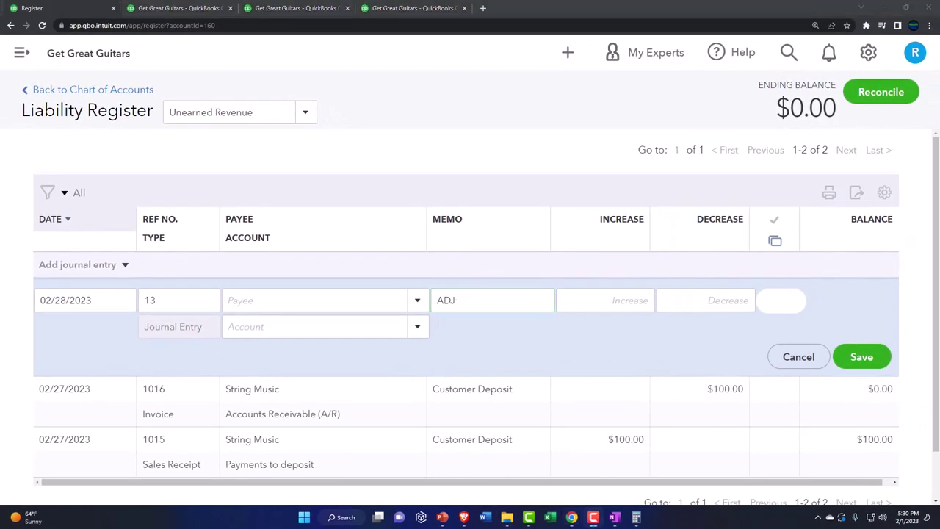
double_click(508, 305)
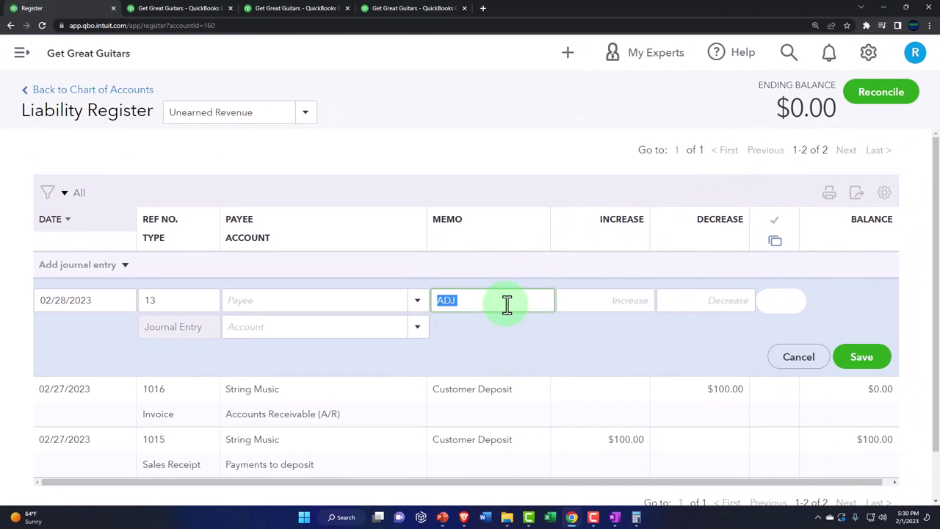
text(Entry)
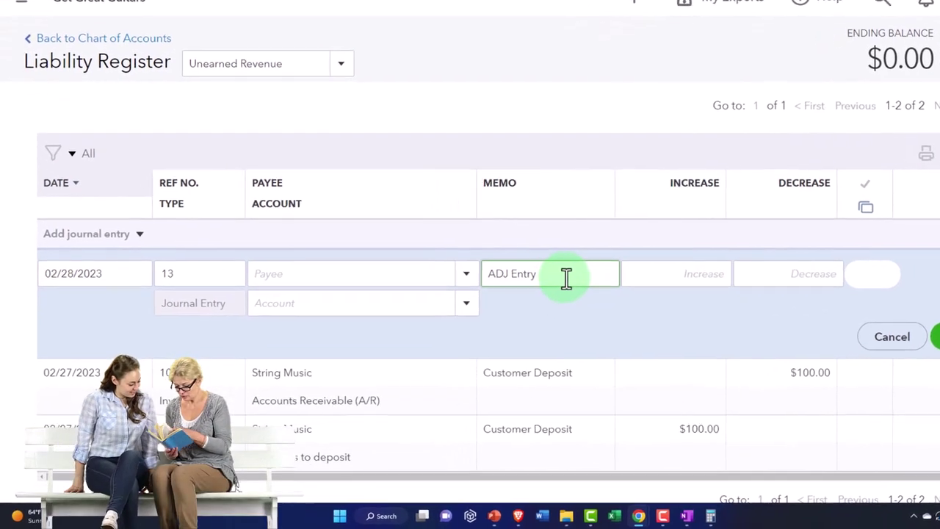
Try to save the register entry with a 450.00 increase against Accounts Receivable (A/R), and cancel the entry
click(583, 270)
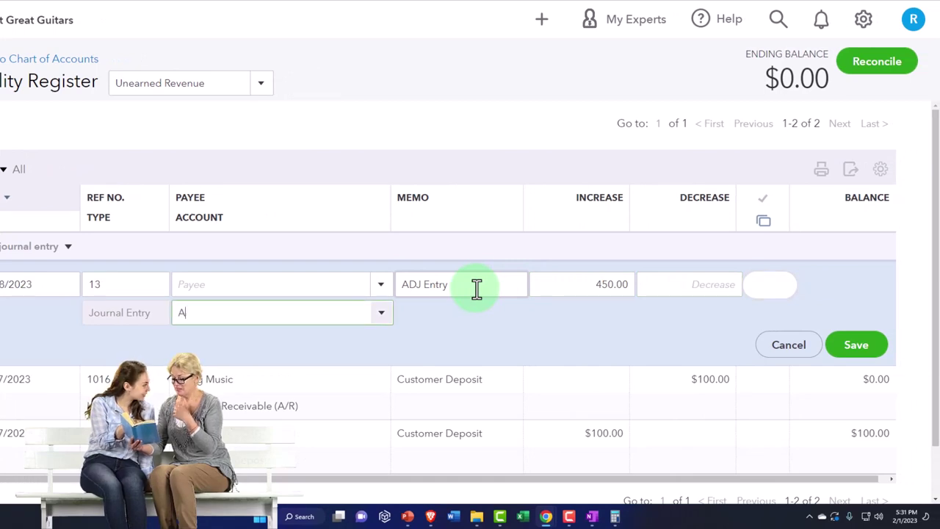
text(Accounts Receivable (A/R)
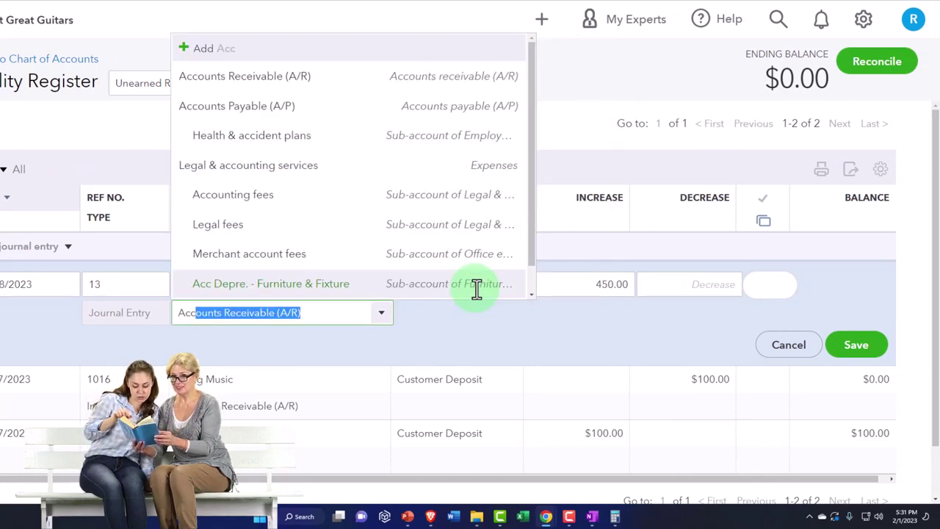
key(Tab)
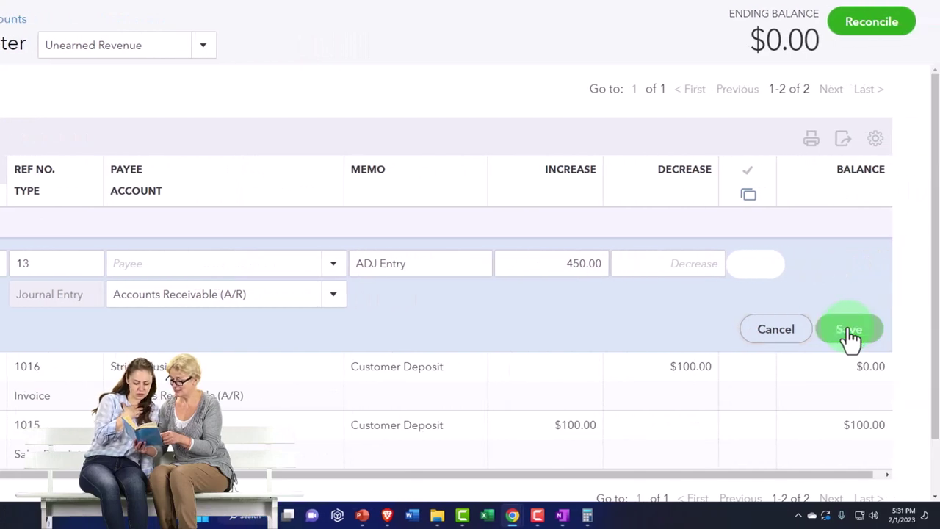
click(850, 331)
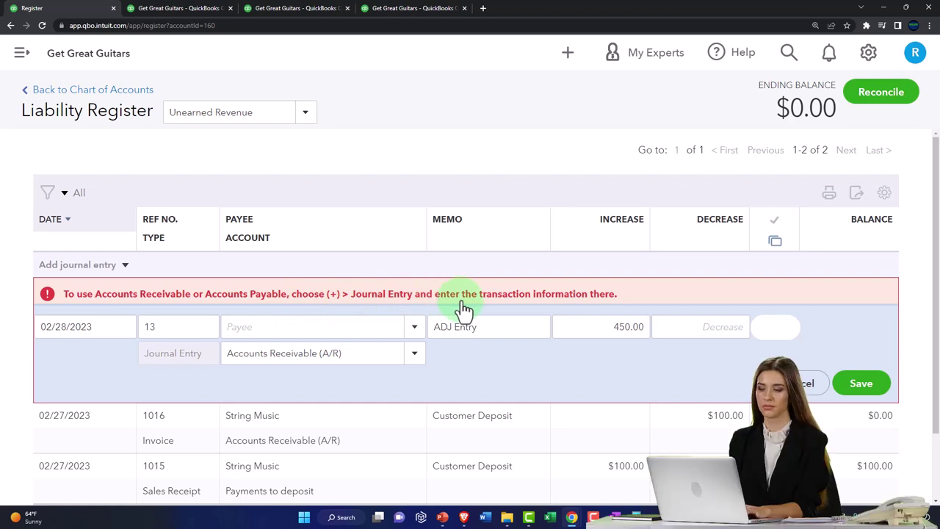
mouse_move(183, 354)
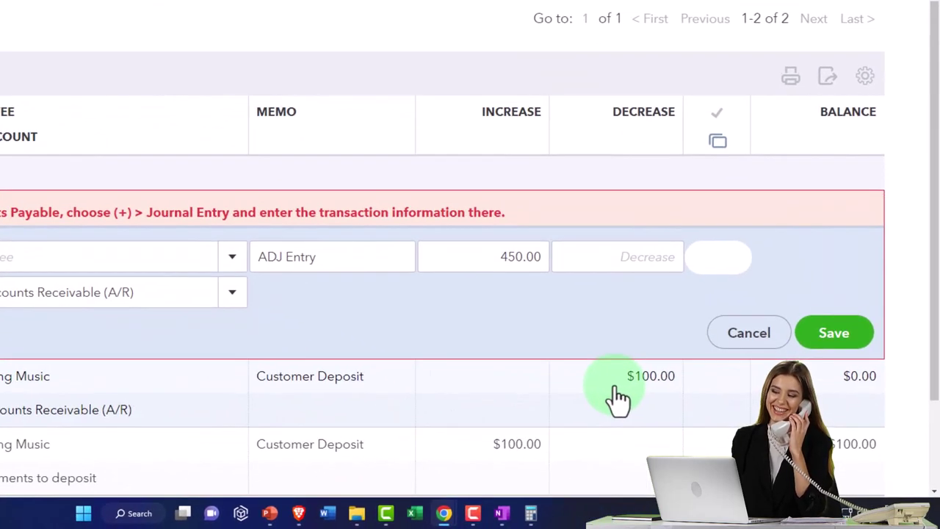
click(729, 336)
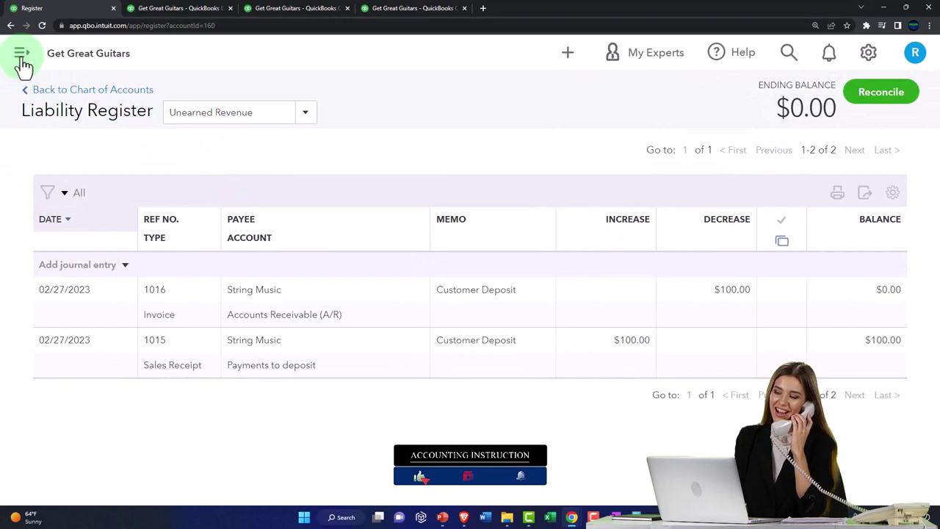
Create a new journal entry from the full journal entry form and set its date to 02/28/2023
click(21, 54)
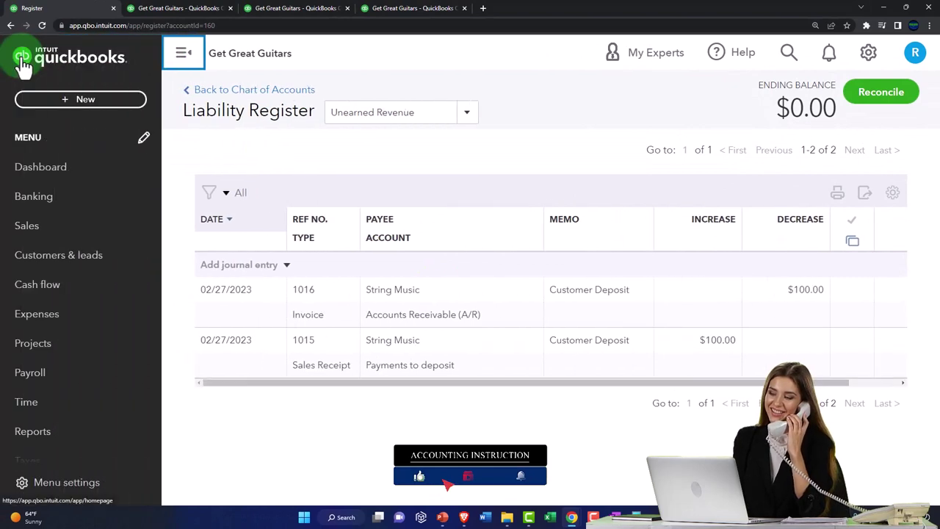
click(64, 103)
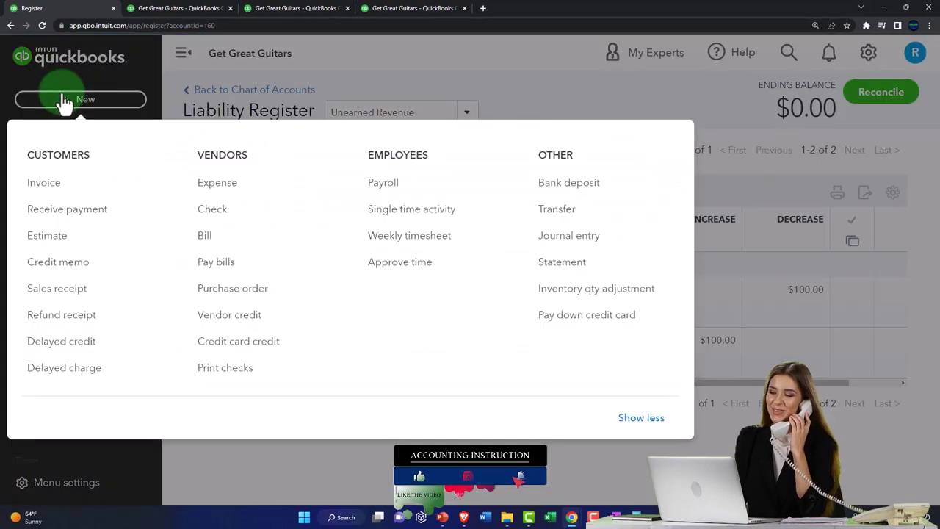
click(557, 241)
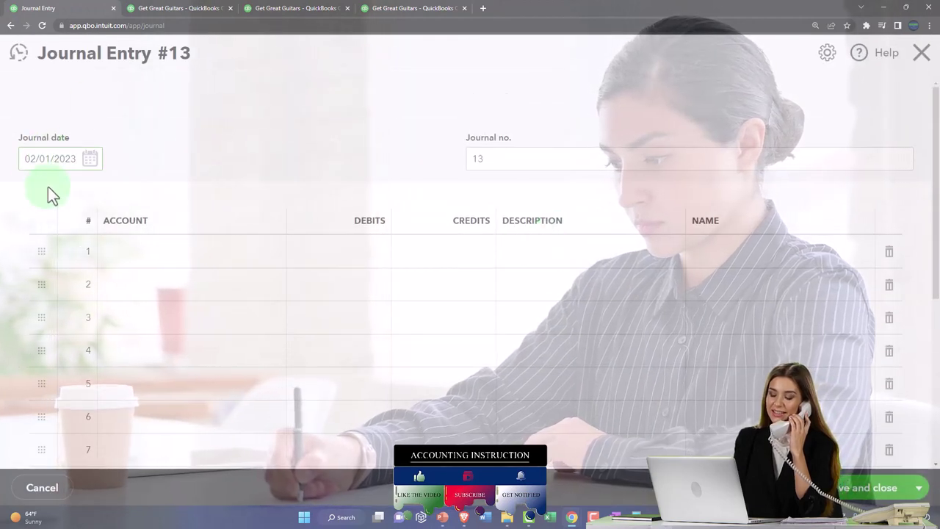
triple_click(27, 162)
text(0)
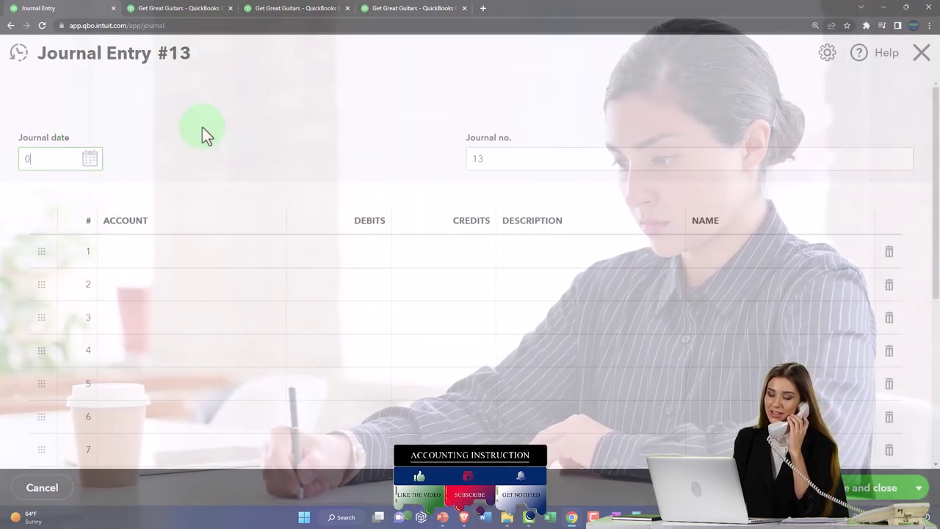
text(2/28/2023)
key(Tab)
key(Tab)
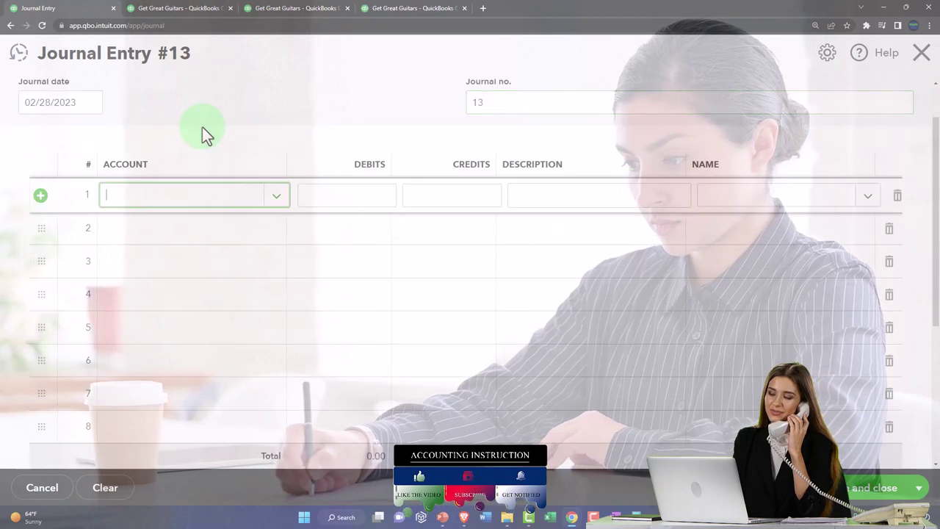
Debit Accounts Receivable (A/R) for 450.00 on the journal entry's first line
text(Acc)
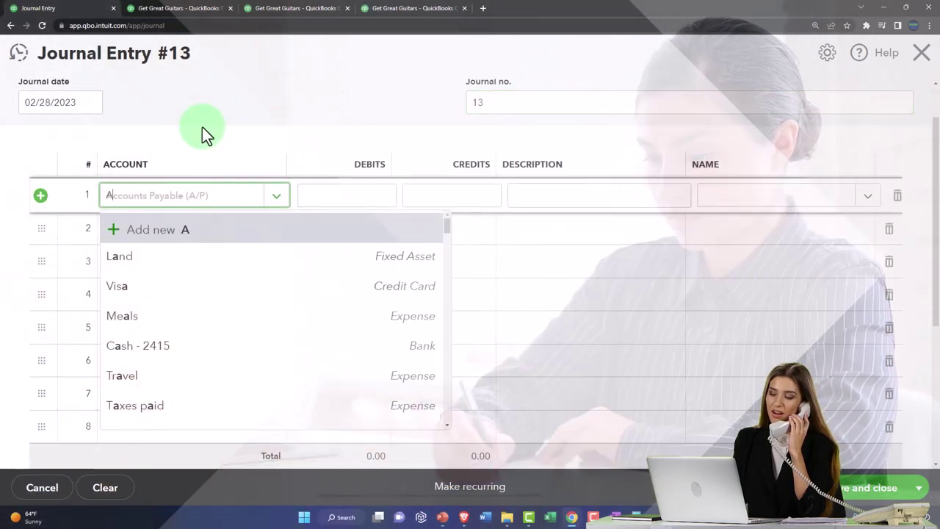
key(Down)
key(Down)
key(Tab)
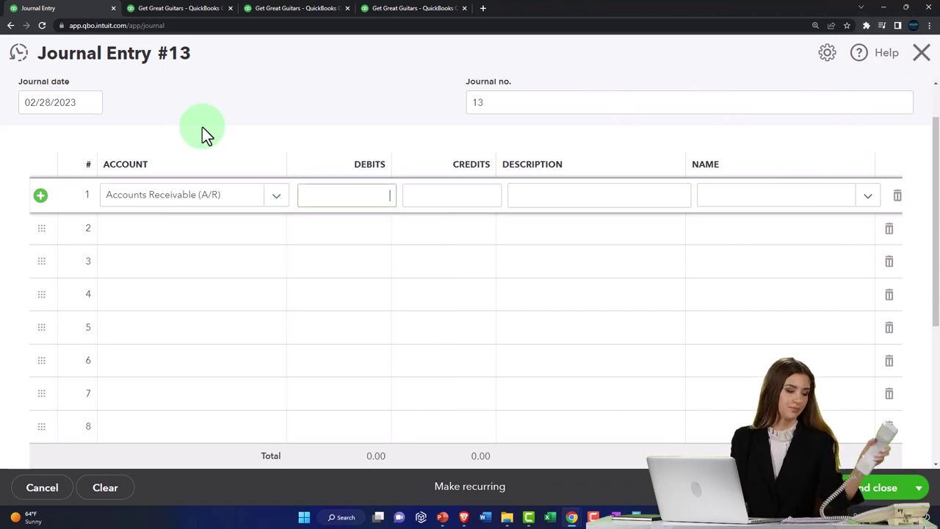
text(450)
key(Tab)
key(Tab)
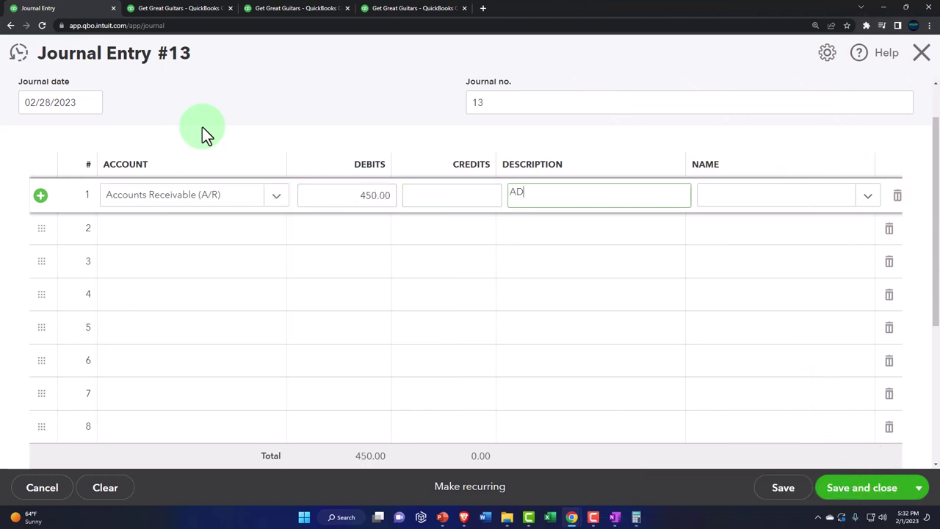
Fill in the first journal line with the description ADJ Entry and the name ZZZ
text(ADJ EN)
key(BackSpace)
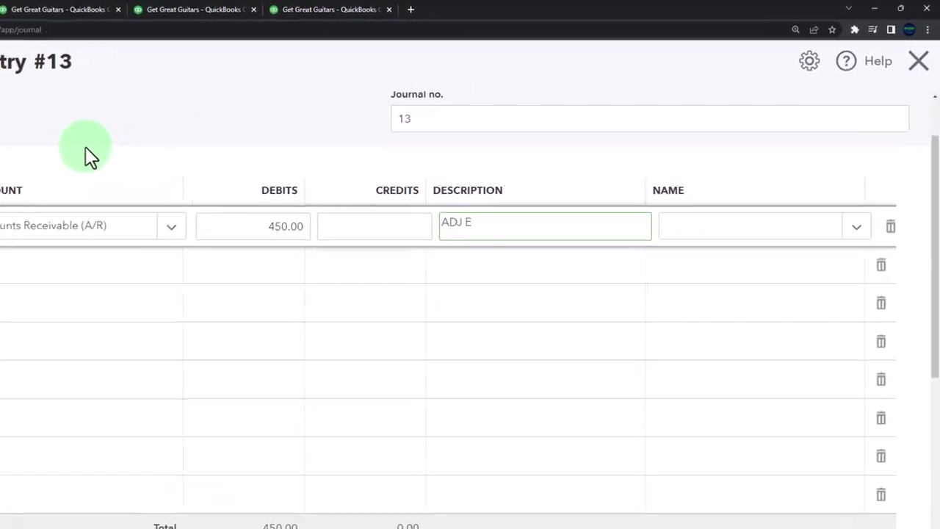
text(ntry)
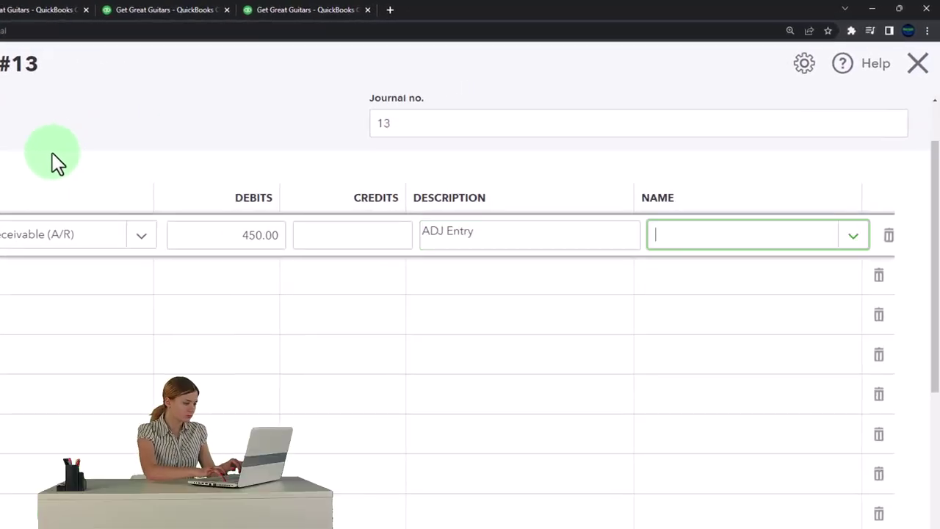
text(ZZZ)
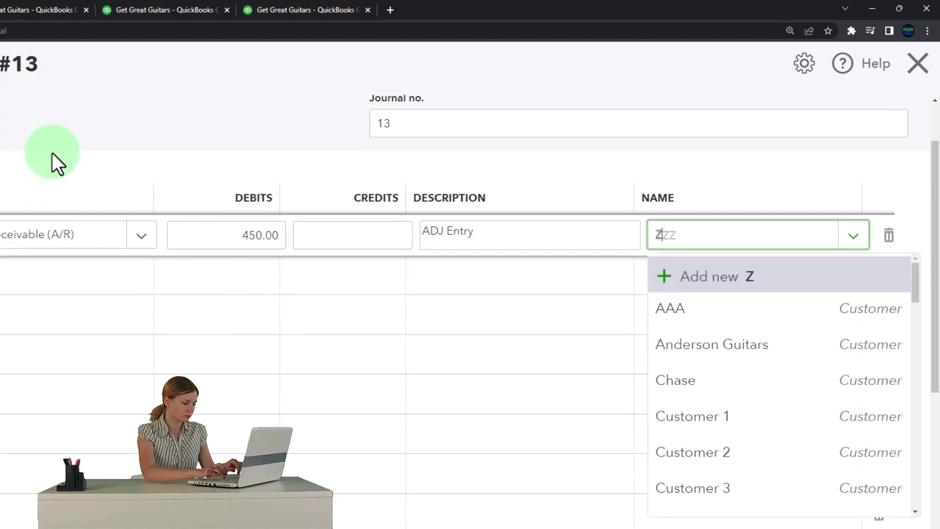
click(52, 153)
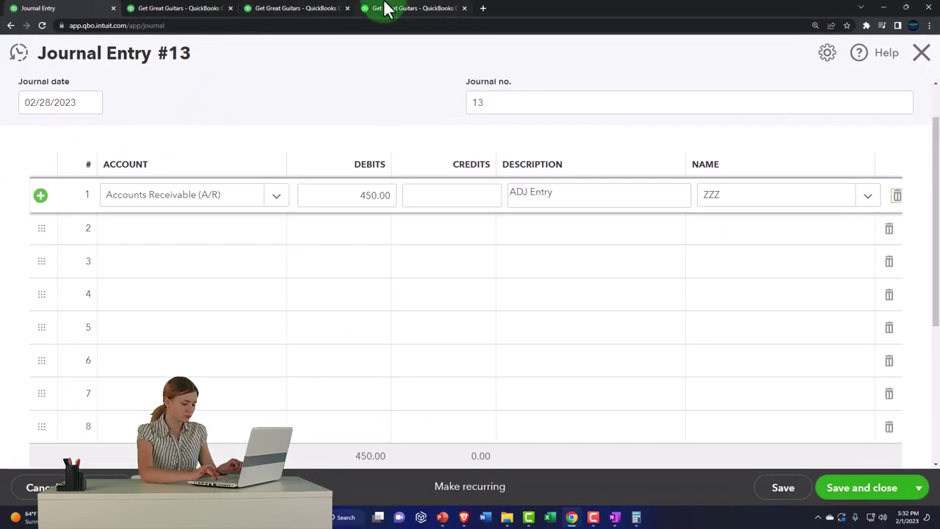
Check the Customer Balance Detail report and the Balance Sheet against the journal entry, and return to the entry
click(387, 9)
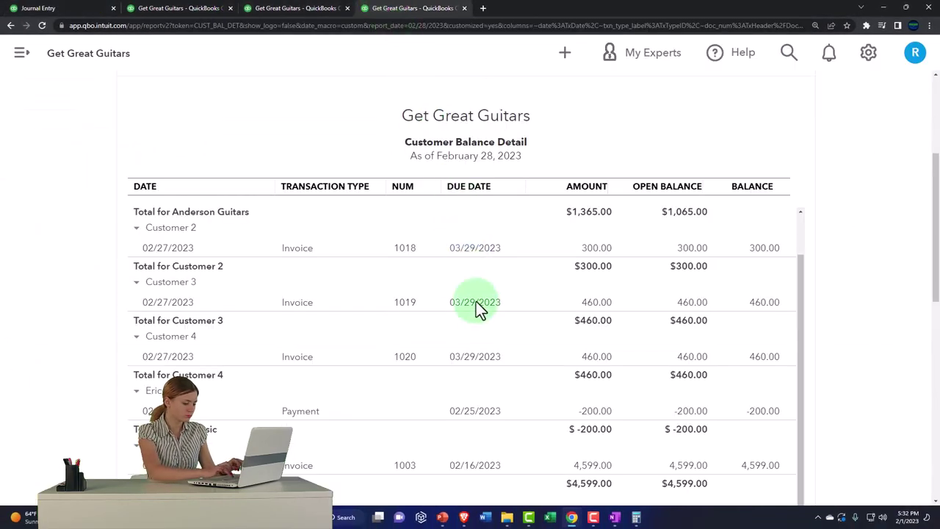
scroll(580, 414, down, 5)
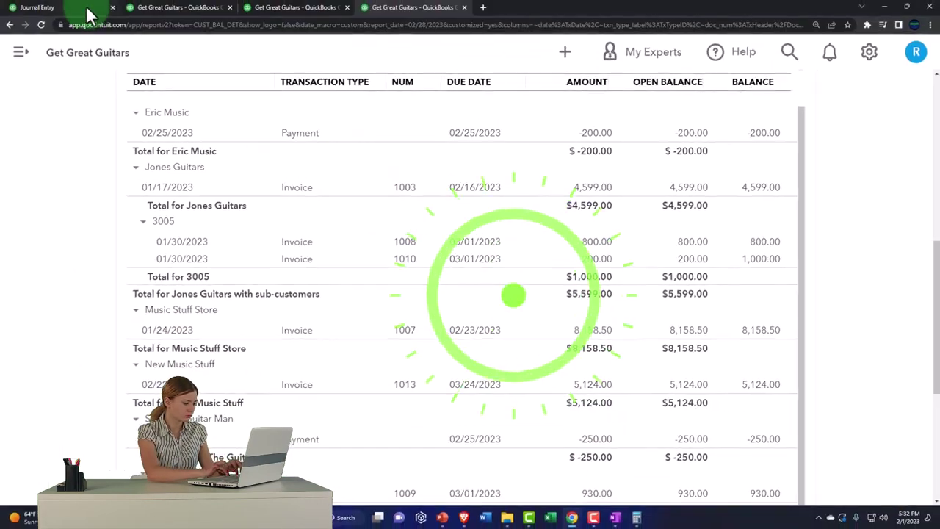
click(73, 9)
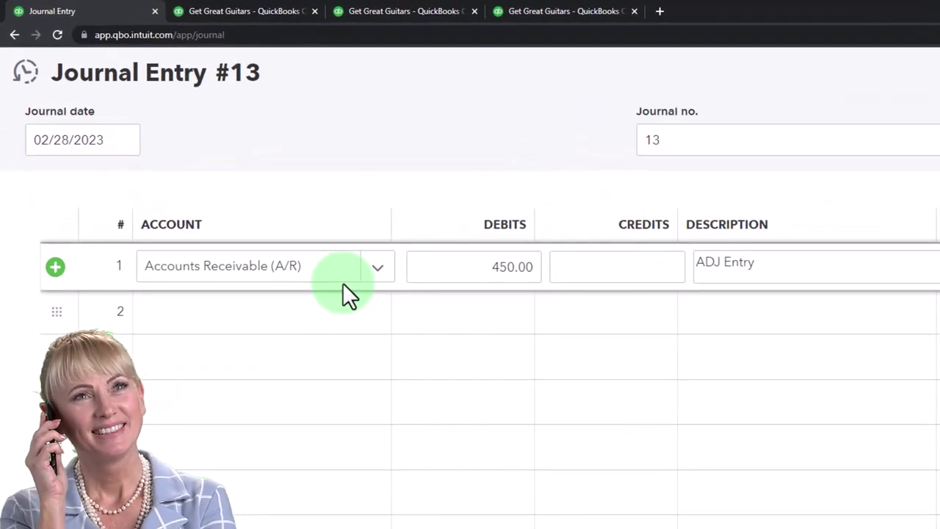
click(284, 10)
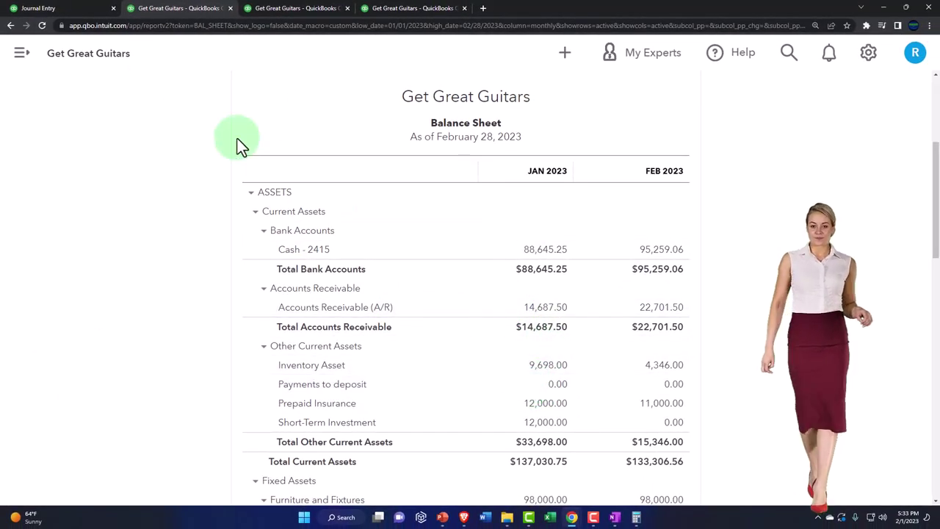
click(33, 8)
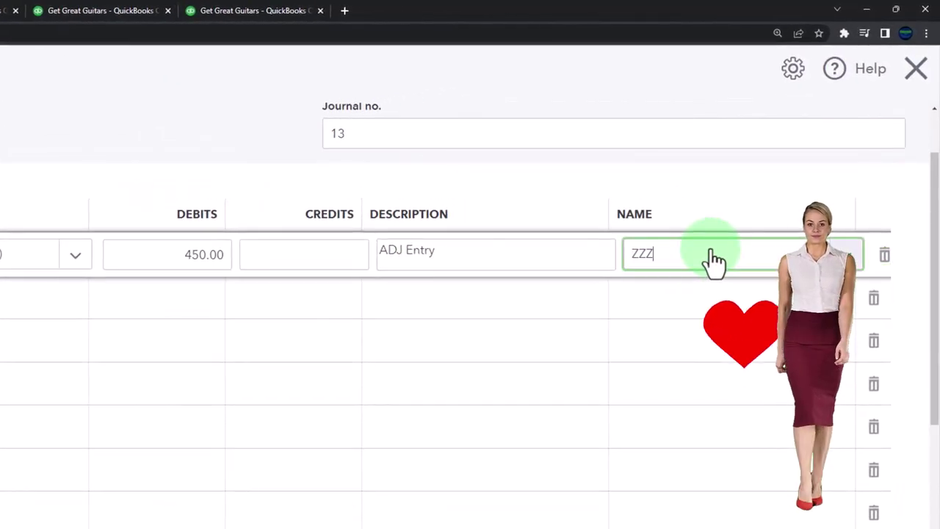
Add a second line crediting Unearned Revenue for 450.00 with the description ADJ Entry, and save and close the journal entry
key(Tab)
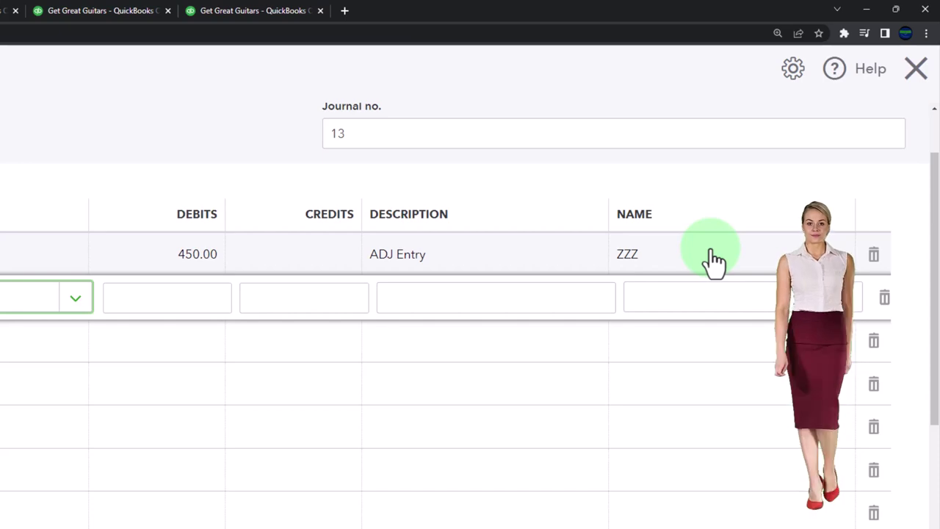
text(Un)
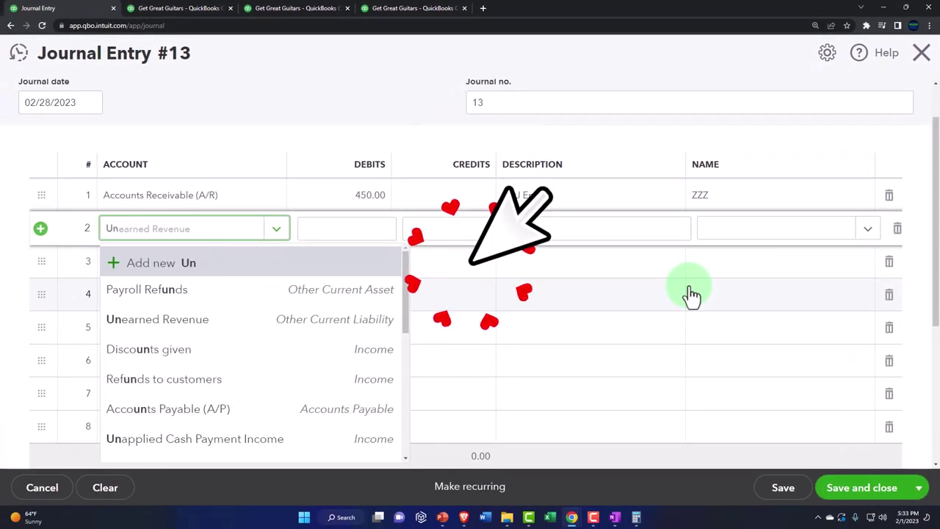
key(Down)
key(Down)
key(Tab)
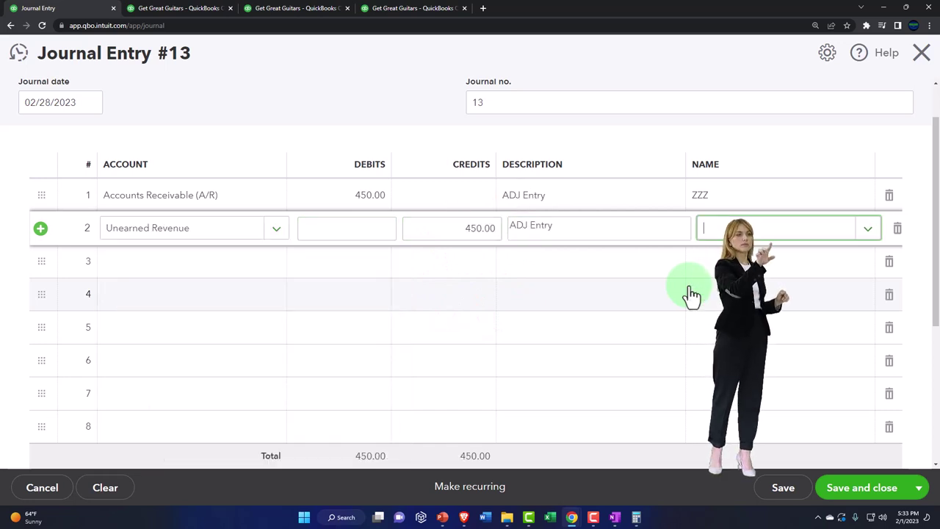
key(Tab)
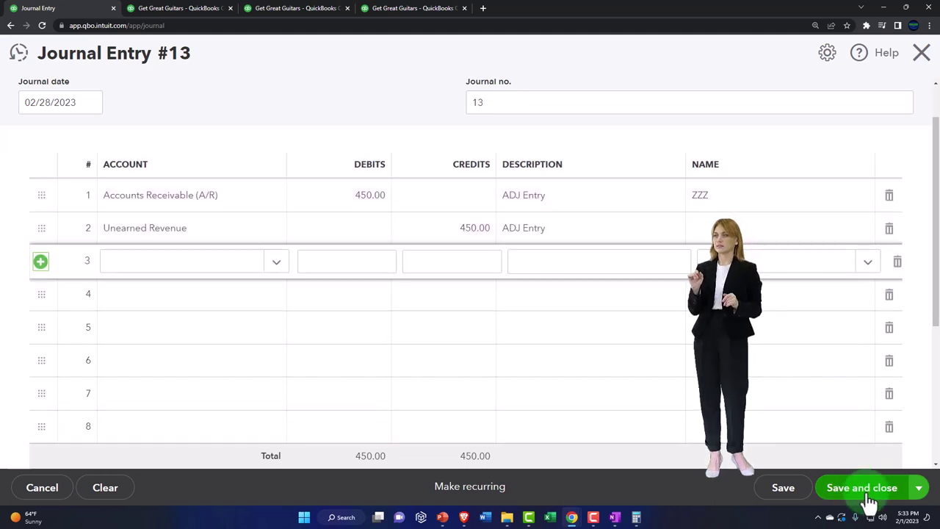
click(871, 503)
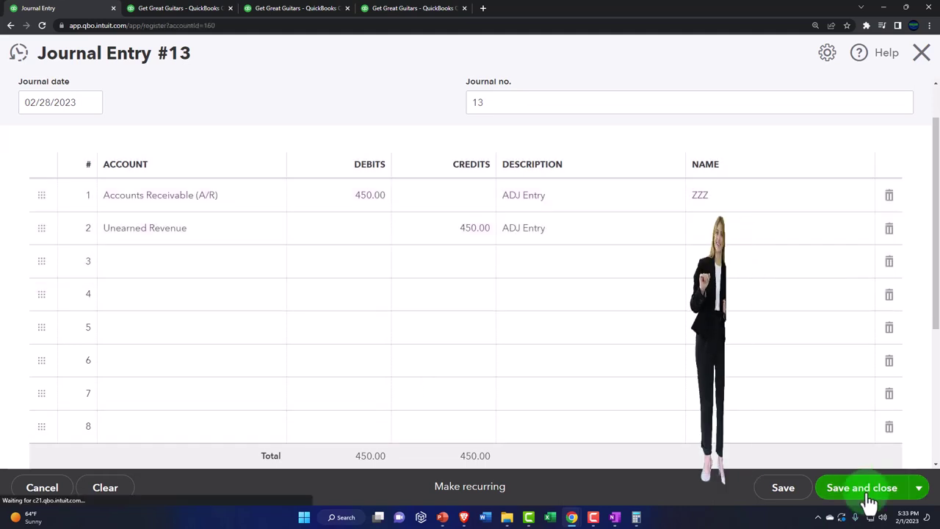
Rerun the Balance Sheet report and check the February 2023 Accounts Receivable balance
click(180, 9)
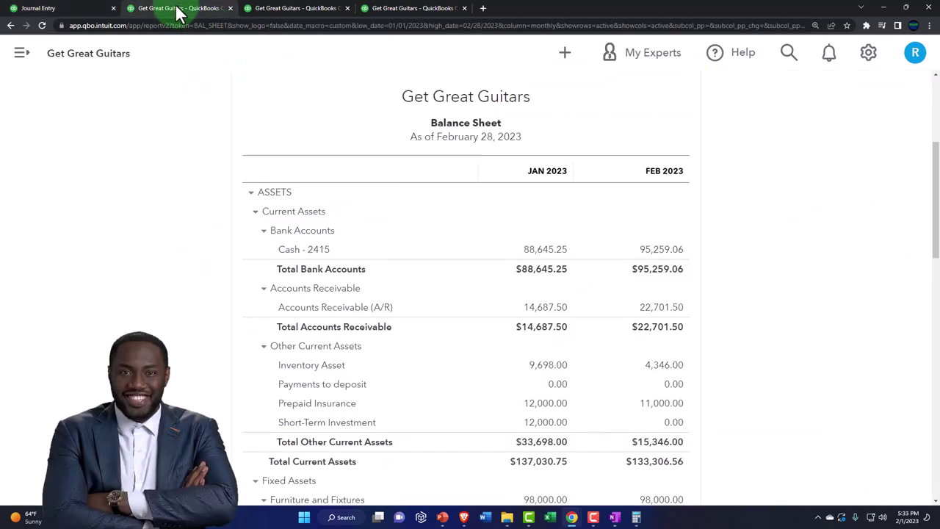
scroll(382, 294, up, 3)
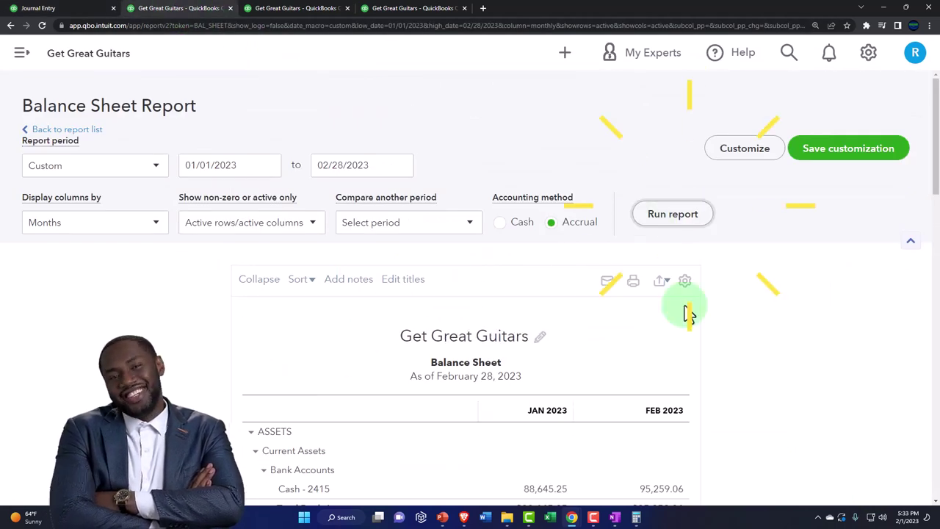
scroll(686, 310, down, 3)
key(ctrl+plus)
scroll(694, 318, down, 2)
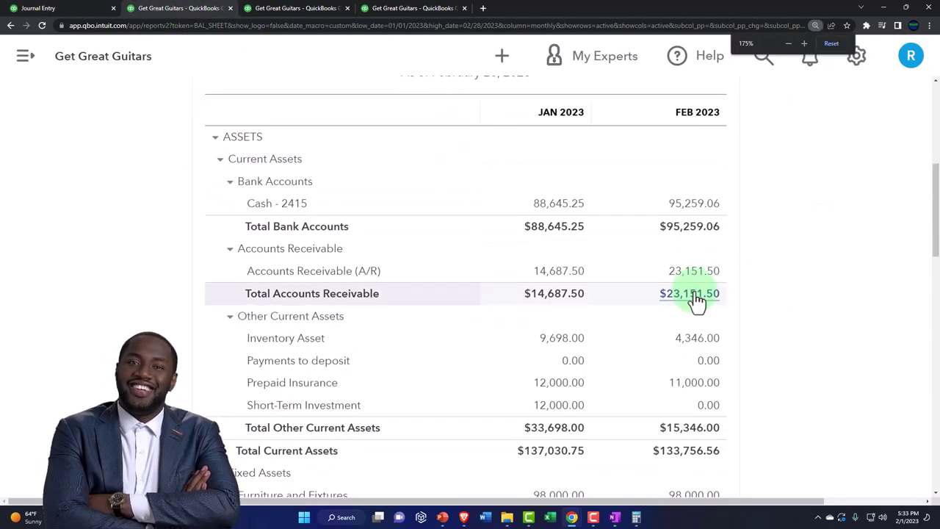
Drill into the February 2023 Accounts Receivable (A/R) balance, inspect journal entry 13, and return to the Balance Sheet
click(694, 273)
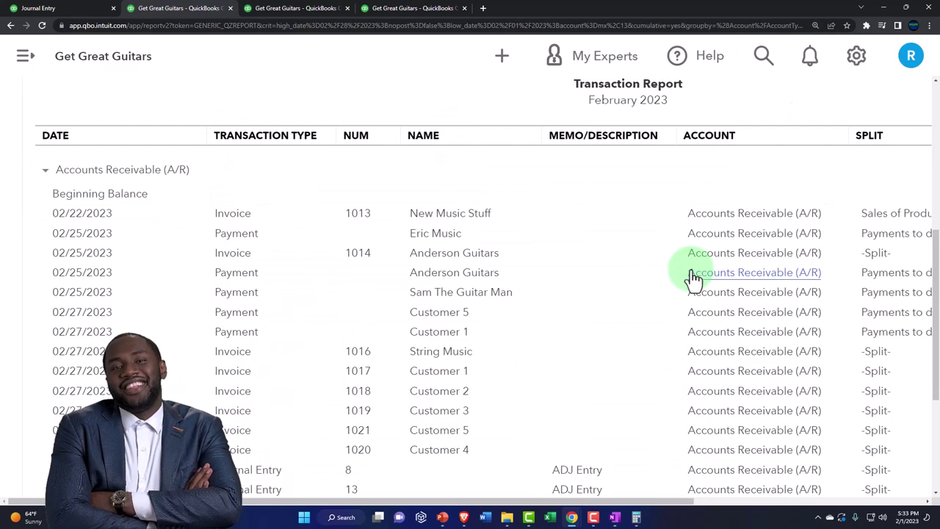
key(ctrl+minus)
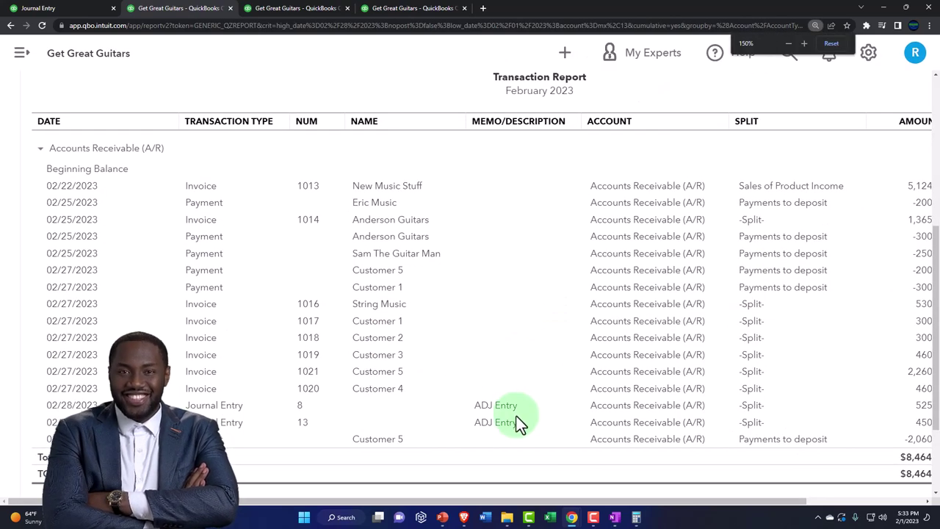
key(ctrl+minus)
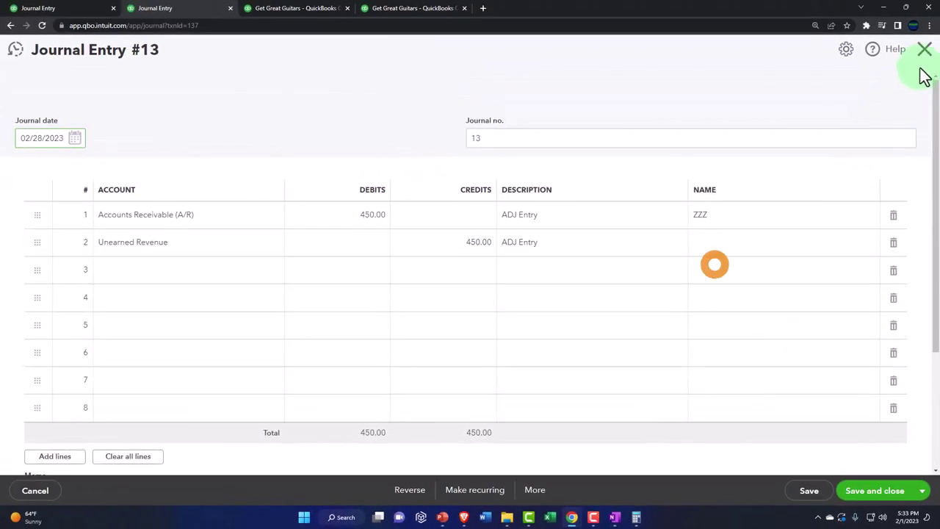
click(924, 50)
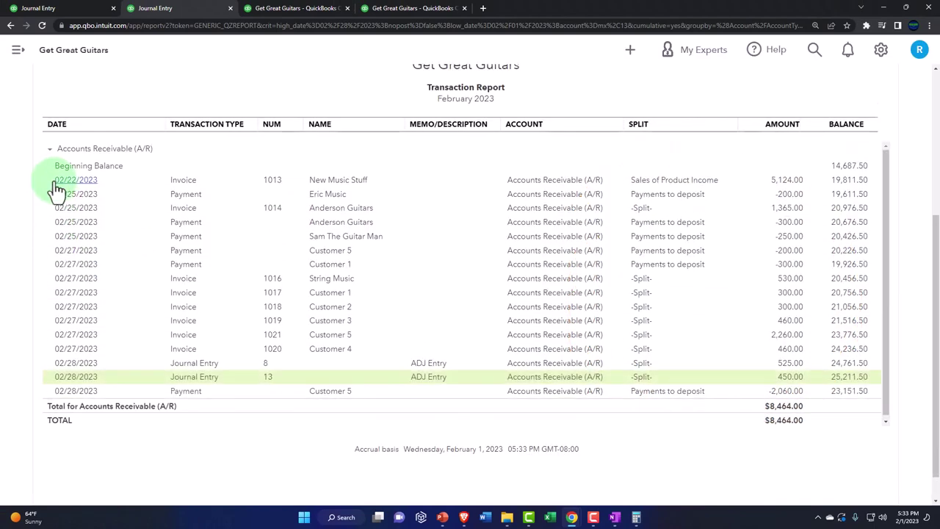
scroll(22, 184, up, 5)
click(65, 121)
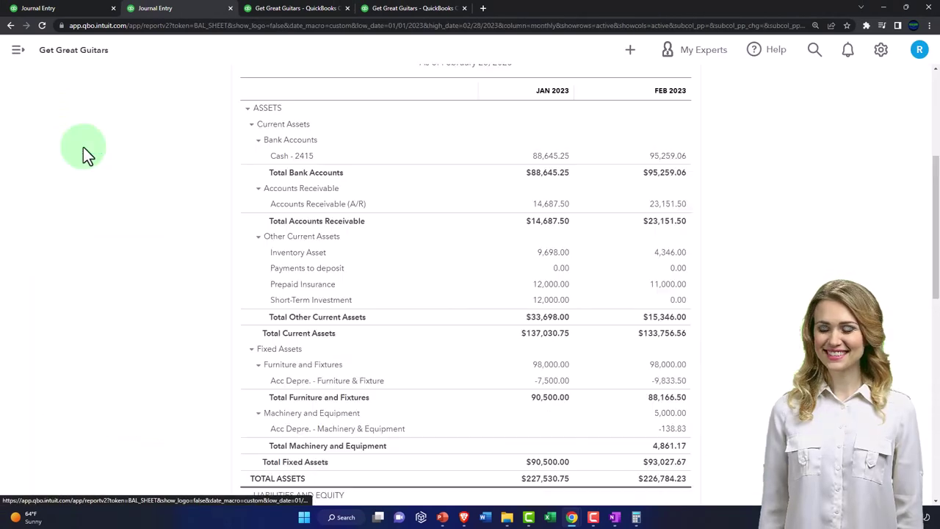
Drill into the February 2023 Unearned Revenue balance to examine its transactions, and return to the Balance Sheet
key(ctrl+plus)
key(ctrl+plus)
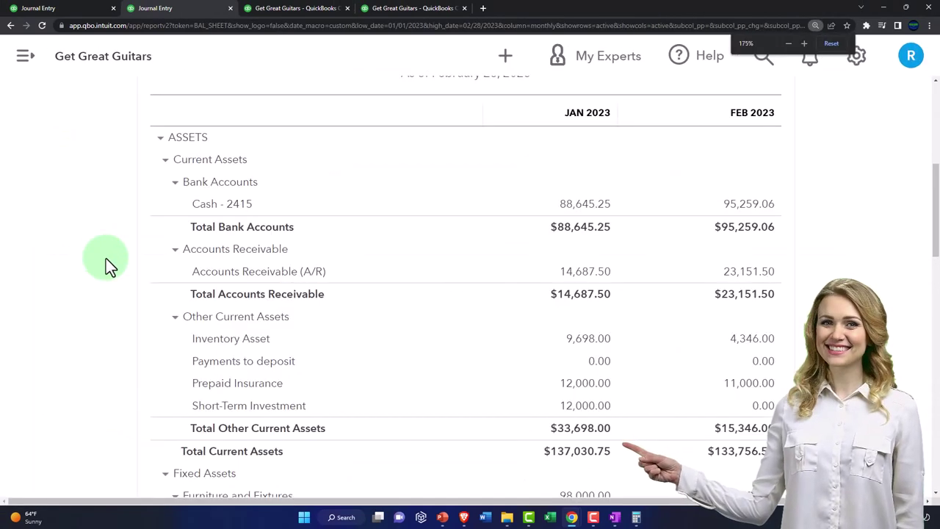
scroll(105, 259, down, 10)
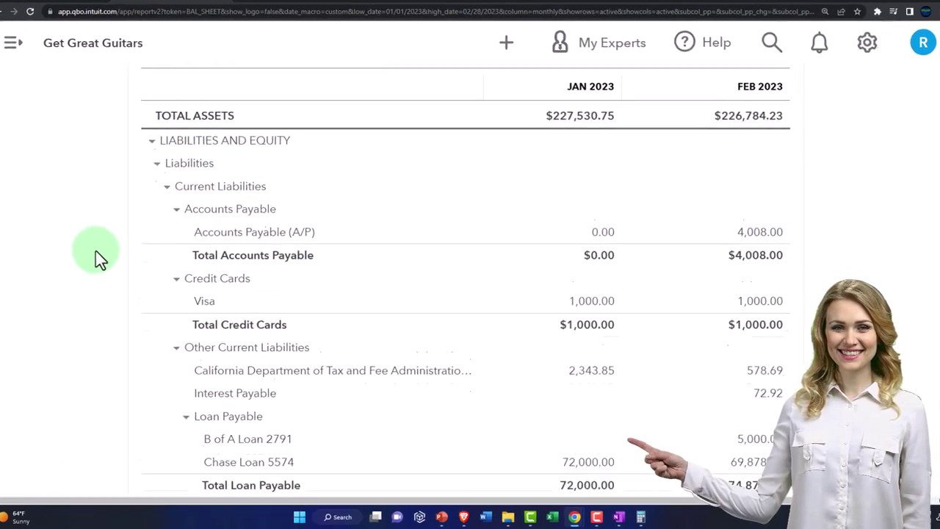
scroll(99, 257, down, 3)
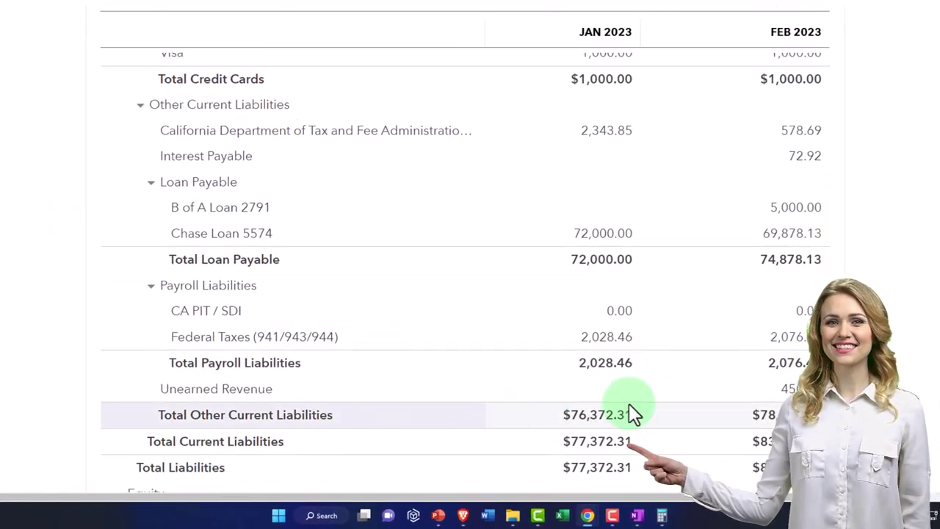
click(790, 389)
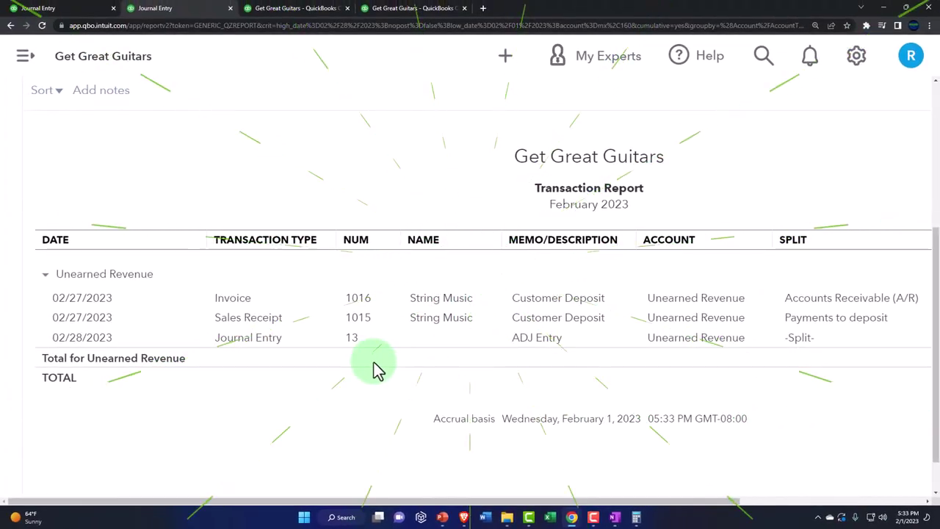
key(ctrl+minus)
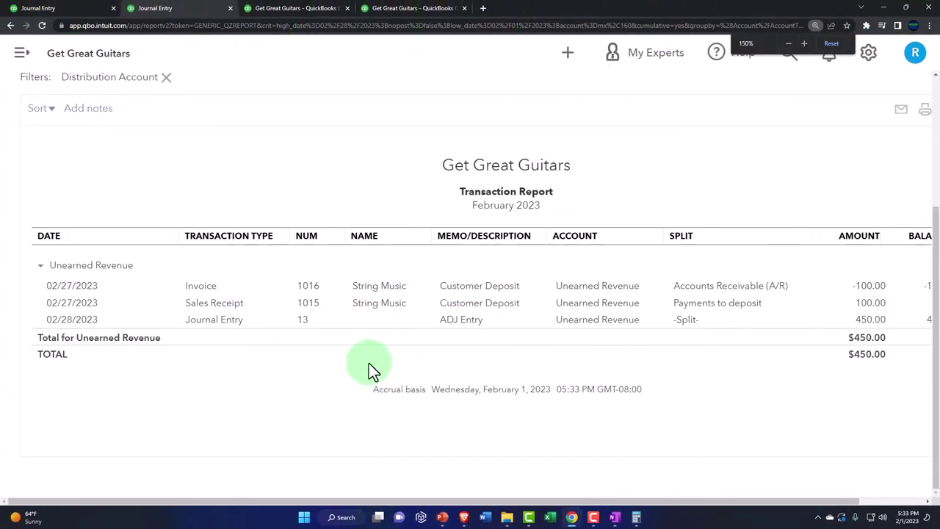
scroll(367, 363, up, 2)
scroll(167, 381, up, 2)
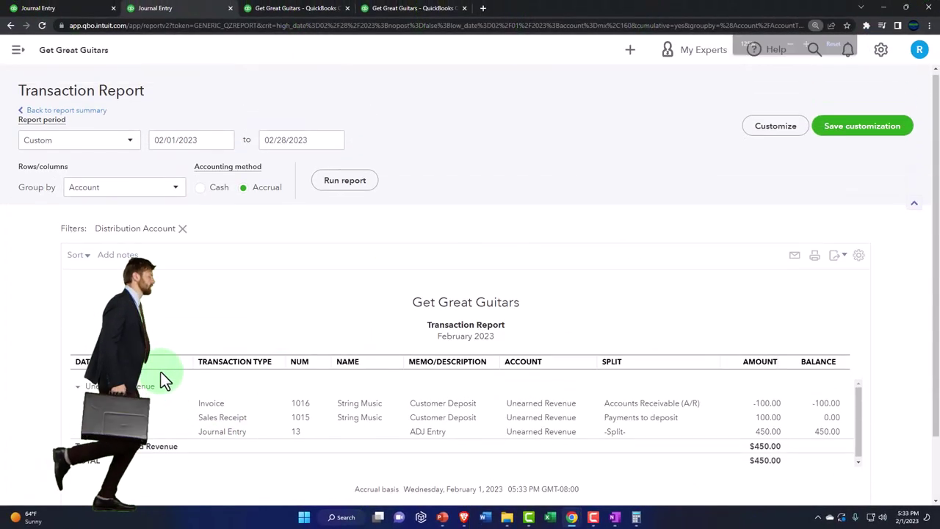
click(78, 116)
key(ctrl+plus)
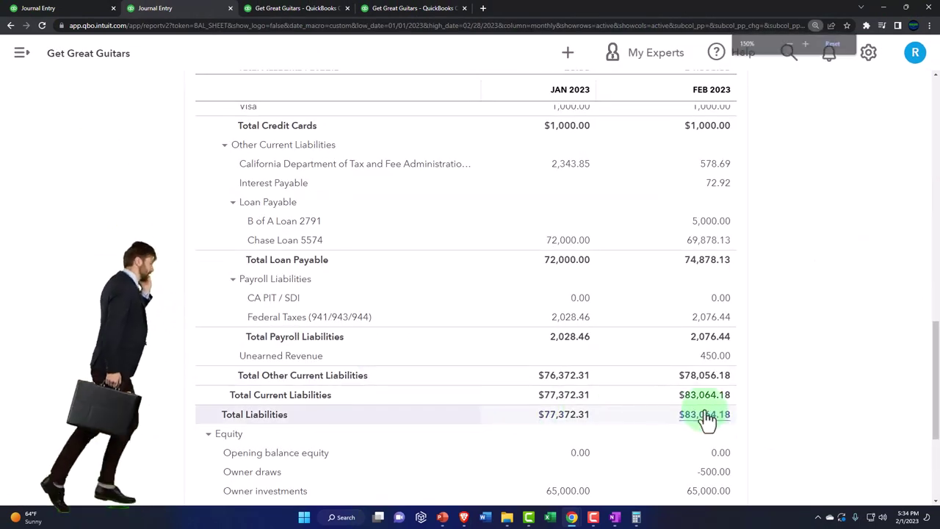
click(724, 358)
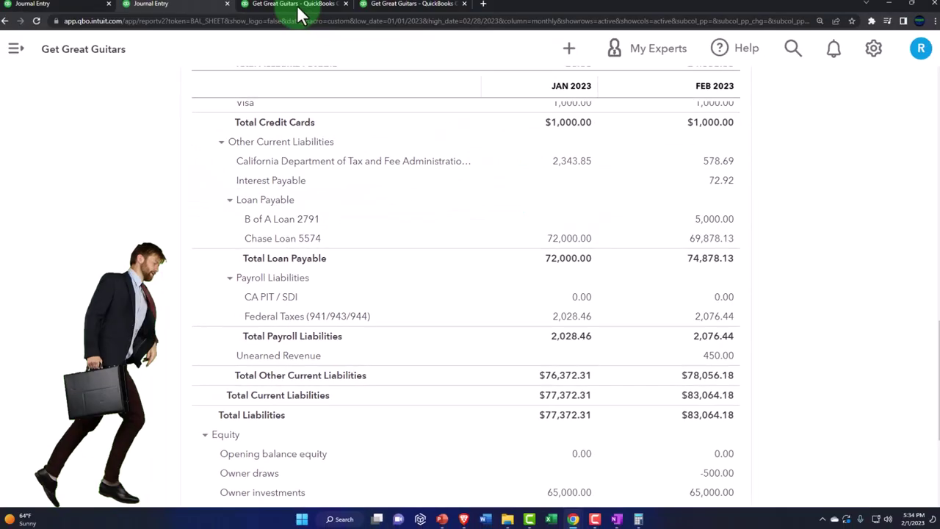
Rerun the Profit and Loss report for January and February 2023 and check its income figures
click(294, 9)
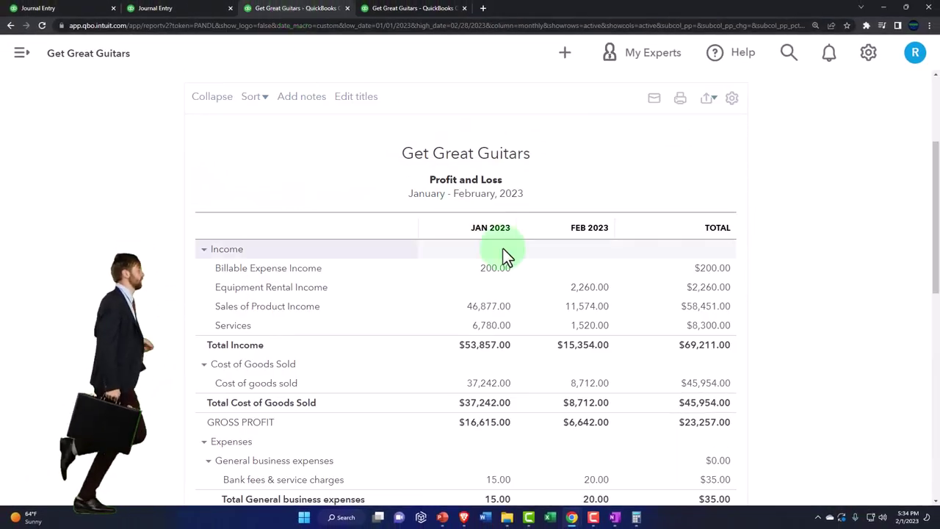
scroll(557, 279, up, 3)
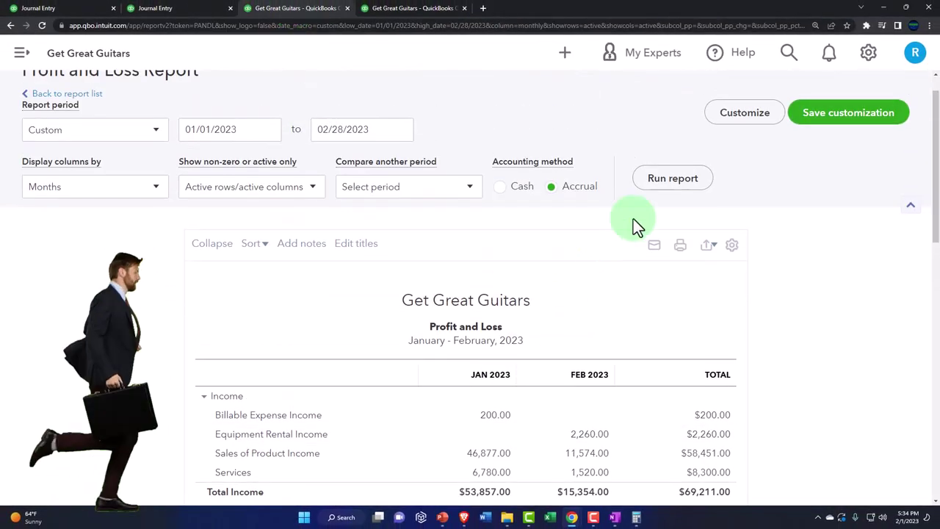
click(652, 185)
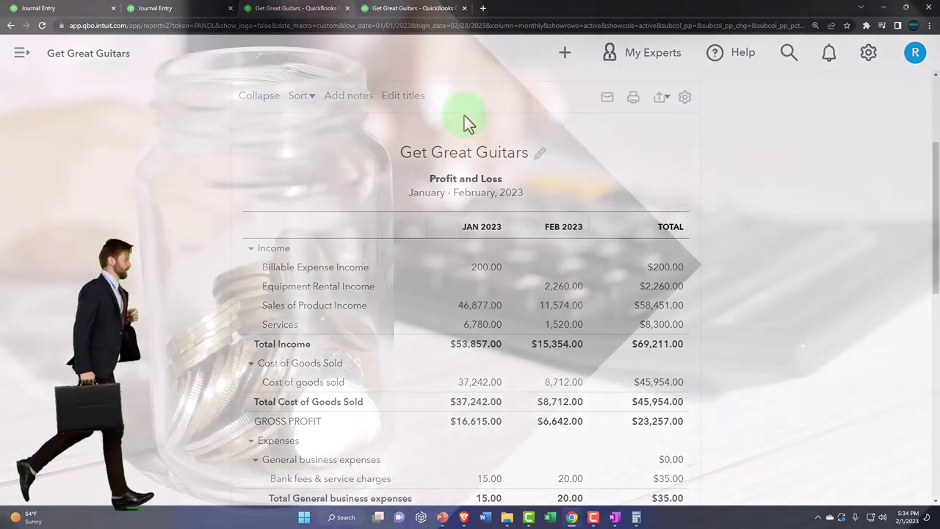
Go back to the Balance Sheet and examine the Unearned Revenue line among the other current liabilities
key(ctrl+Tab)
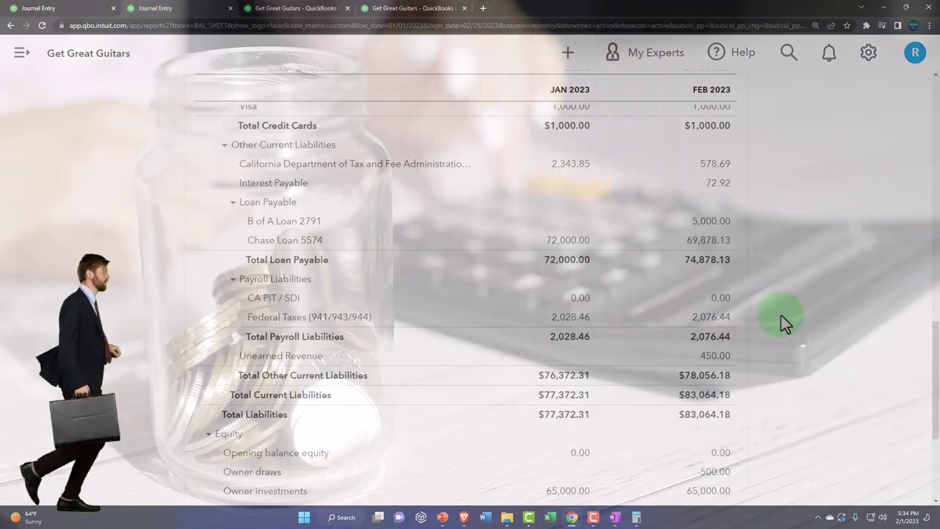
scroll(780, 316, down, 3)
key(ctrl+plus)
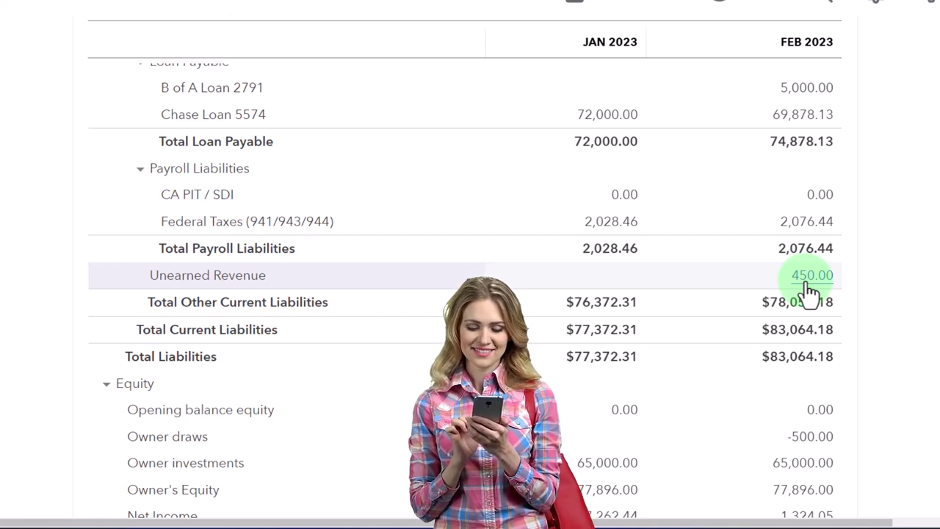
Leave the Balance Sheet for the Customer Balance Detail report and examine the customers' open balances through the ZZZ customer and total
click(808, 291)
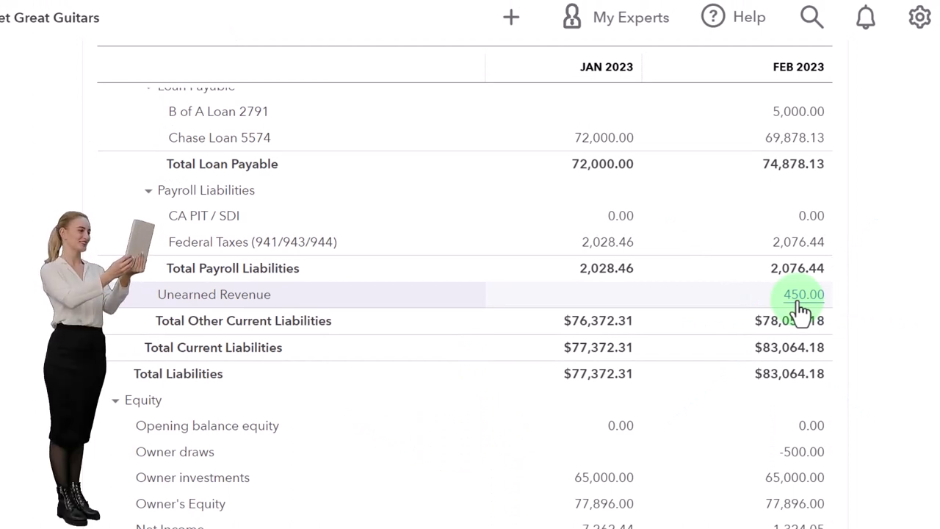
click(310, 11)
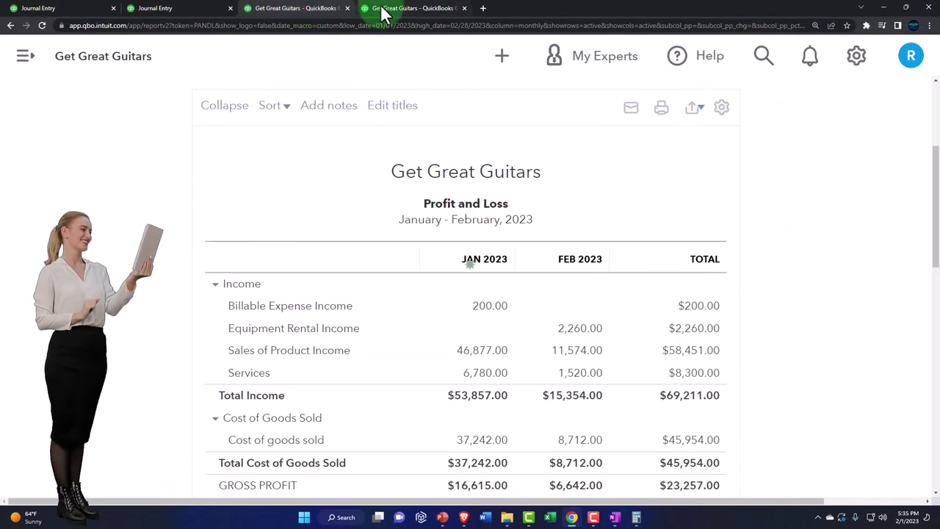
click(382, 10)
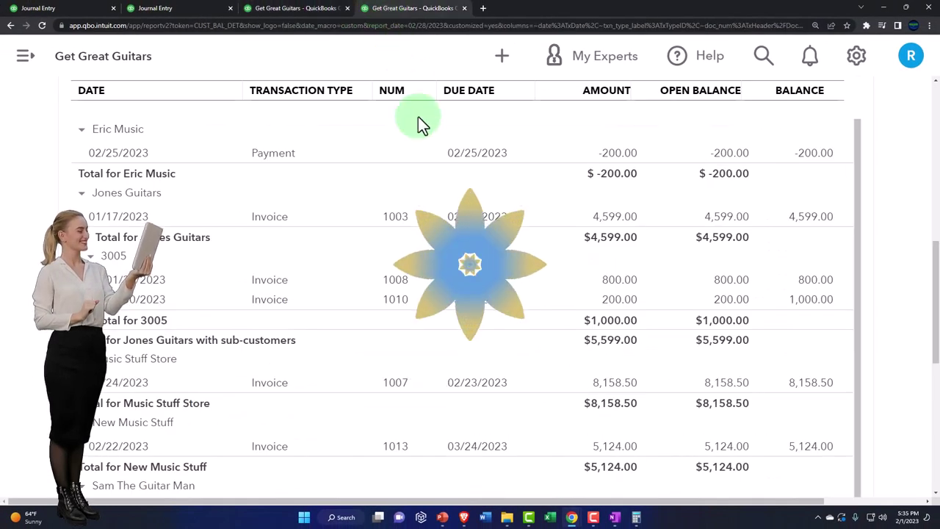
scroll(533, 349, up, 1)
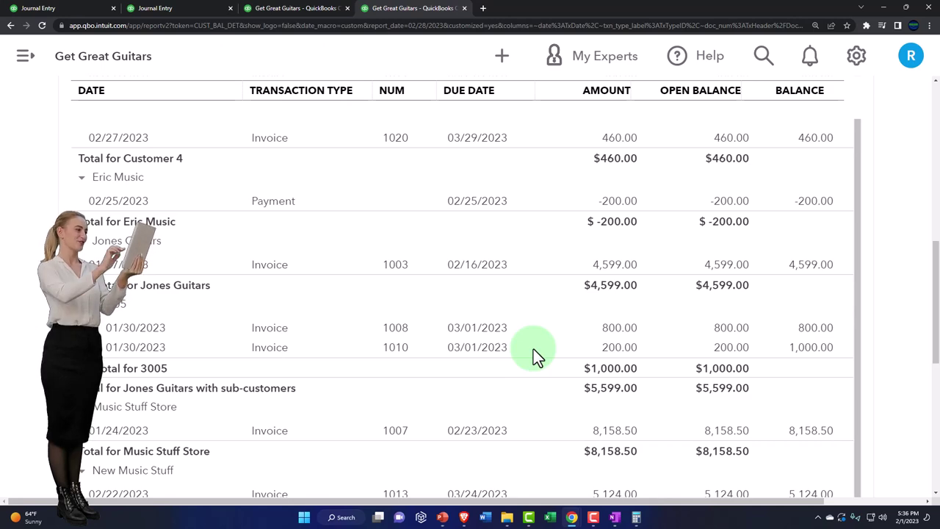
click(199, 10)
click(304, 265)
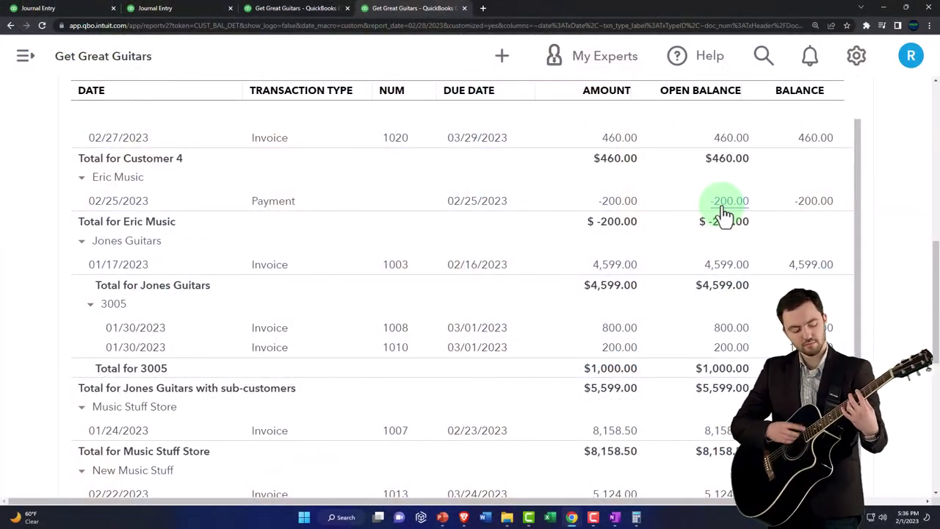
scroll(664, 345, down, 1)
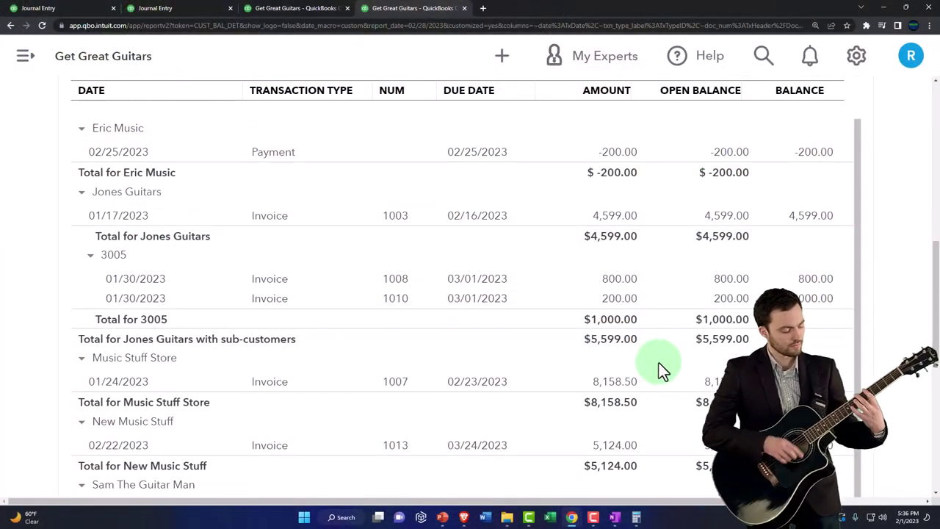
scroll(552, 401, down, 4)
scroll(473, 434, down, 2)
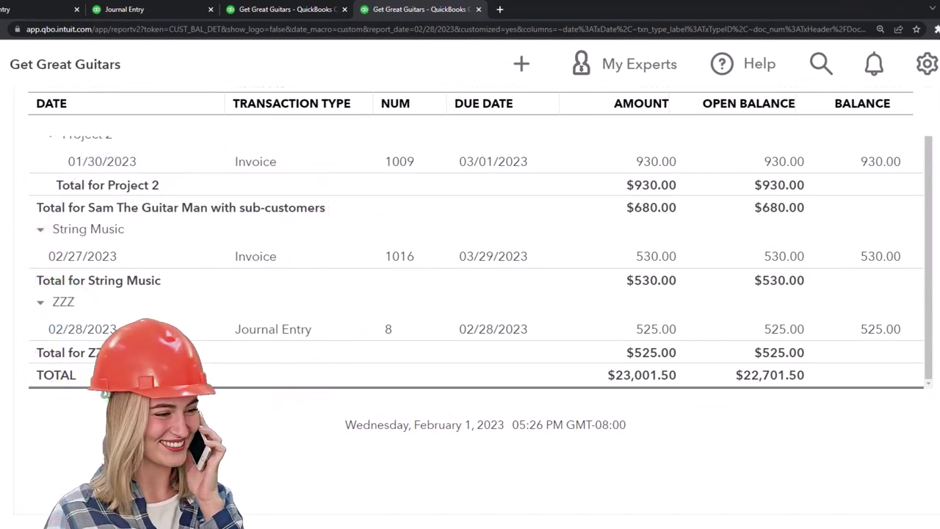
Rerun the Customer Balance Detail report as of 02/28/2023 and examine the journal entries listed for customer ZZZ
scroll(211, 289, up, 15)
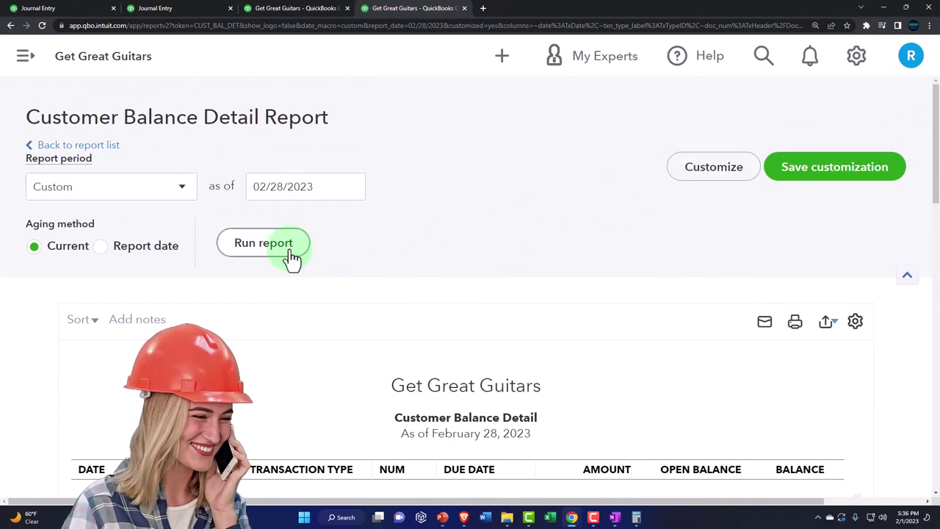
scroll(291, 364, down, 15)
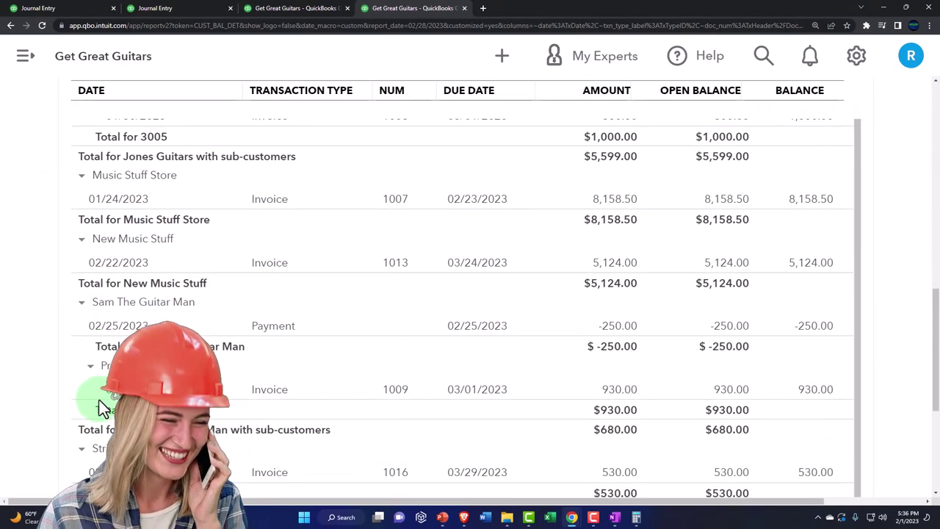
scroll(98, 399, down, 5)
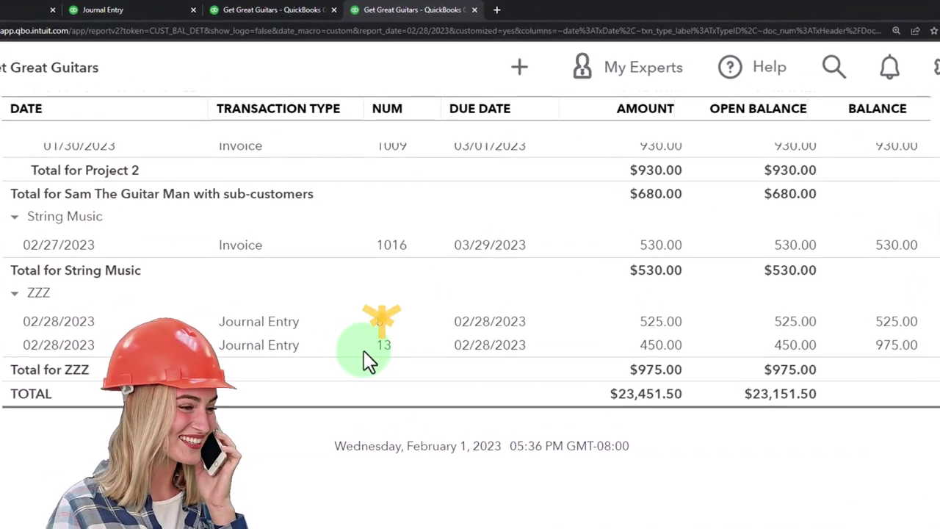
Leave the Unearned Revenue register and open the Customers list in the Sales area, with the navigation menu collapsed
click(12, 12)
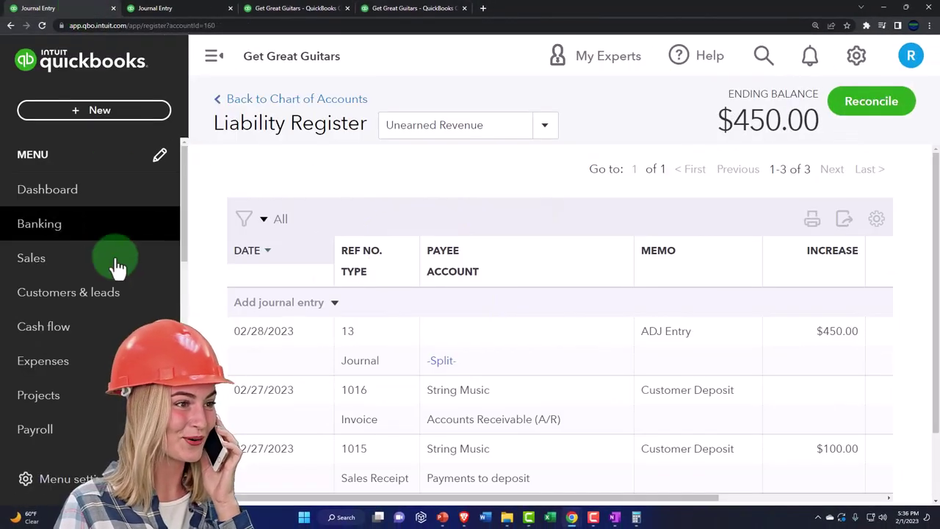
scroll(116, 326, down, 3)
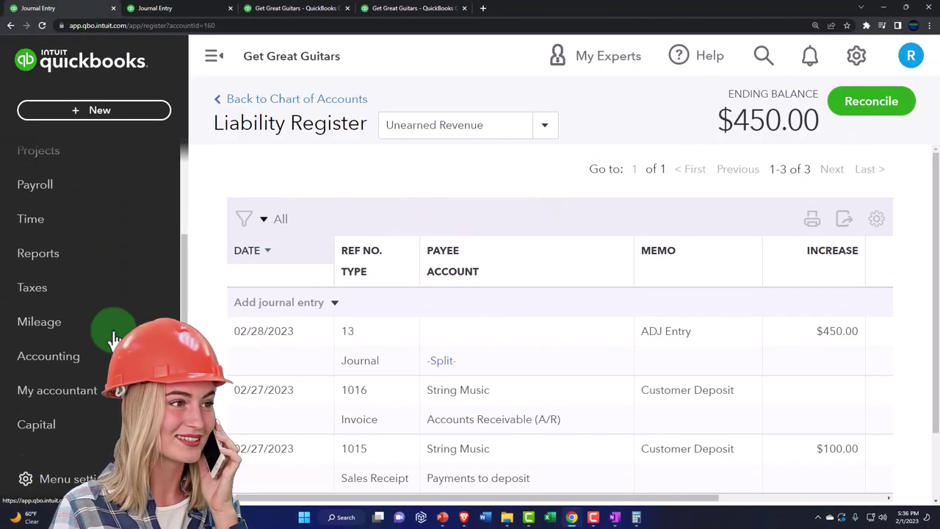
scroll(110, 336, up, 3)
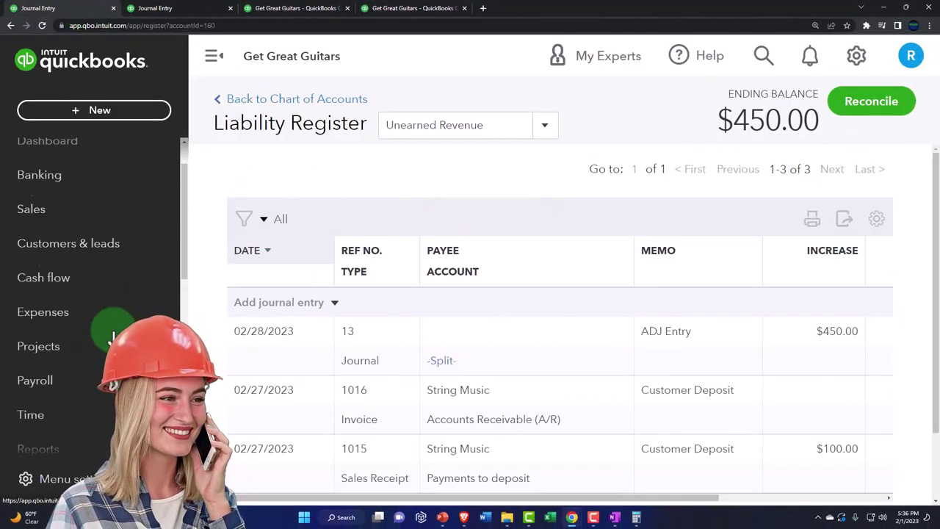
click(44, 213)
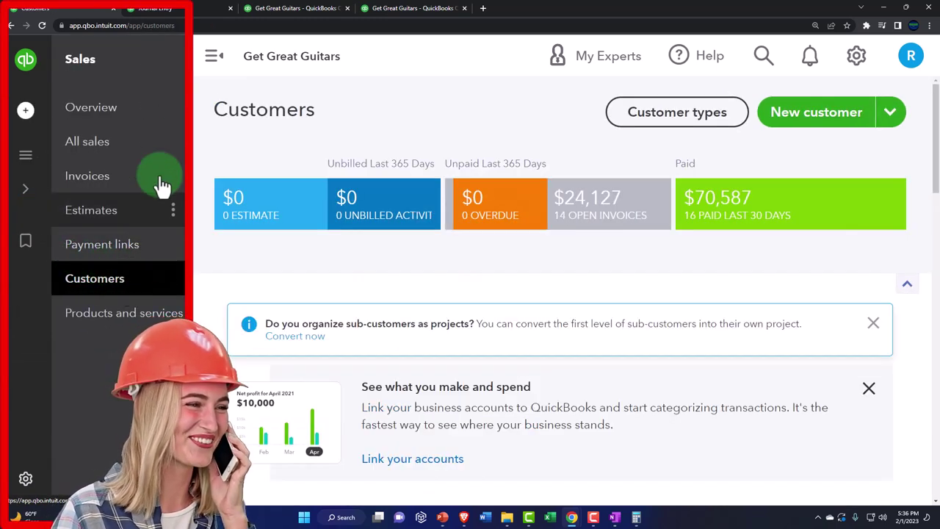
click(214, 56)
Open customer ZZZ's record from the Customers list and examine the journal entries in its transaction list
scroll(220, 300, down, 3)
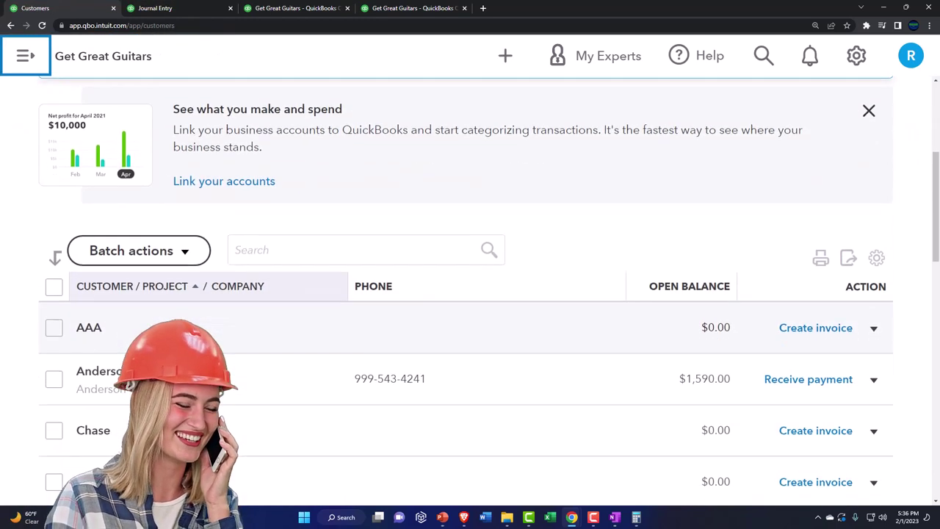
scroll(147, 323, down, 10)
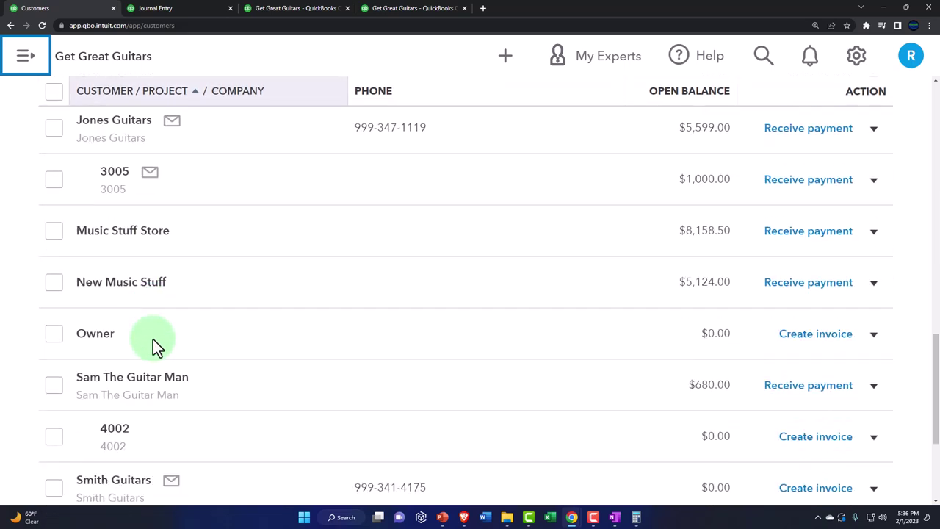
scroll(153, 339, down, 3)
click(96, 383)
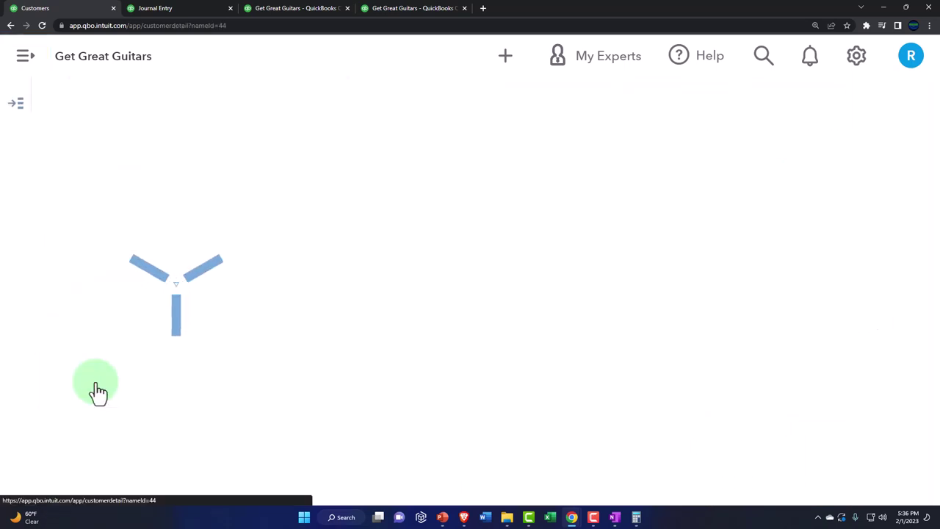
scroll(172, 412, down, 2)
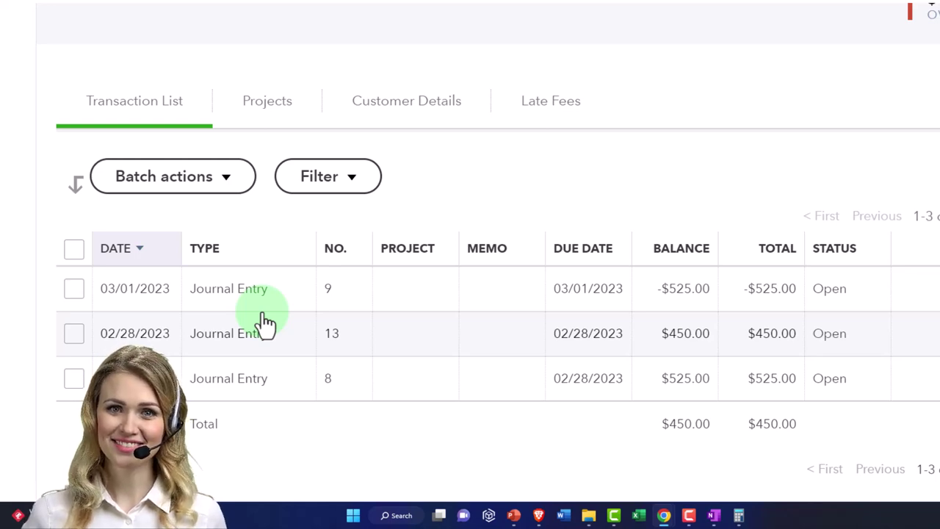
click(263, 321)
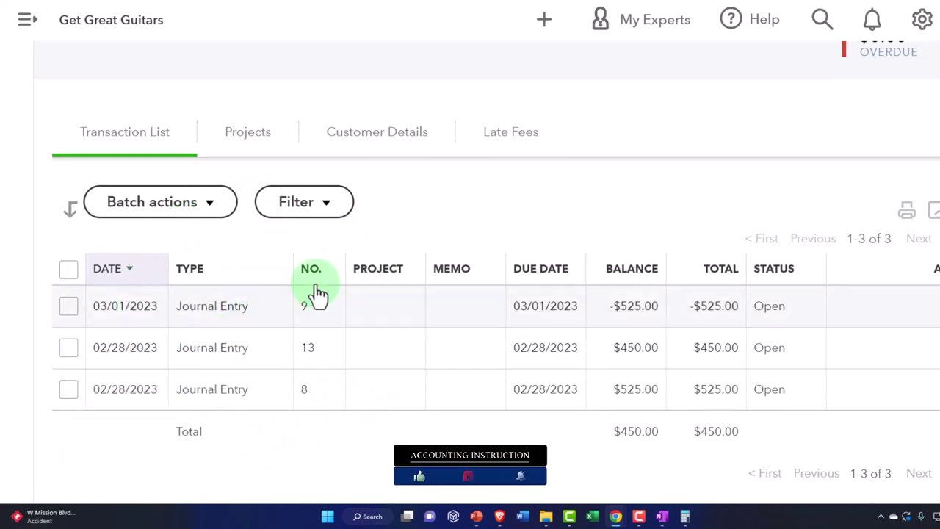
Return to the Customer Balance Detail report, go from it to the report list, and find and open the Journal report
click(415, 1)
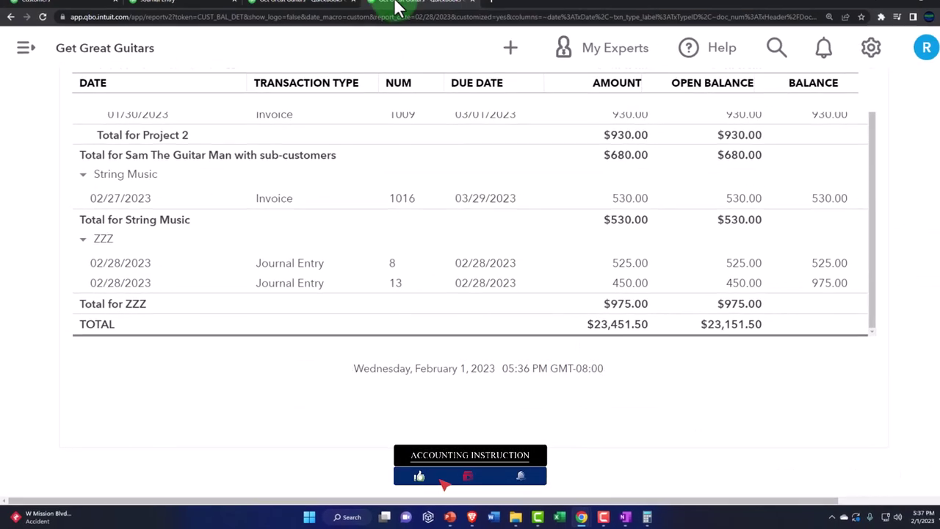
scroll(285, 360, up, 1)
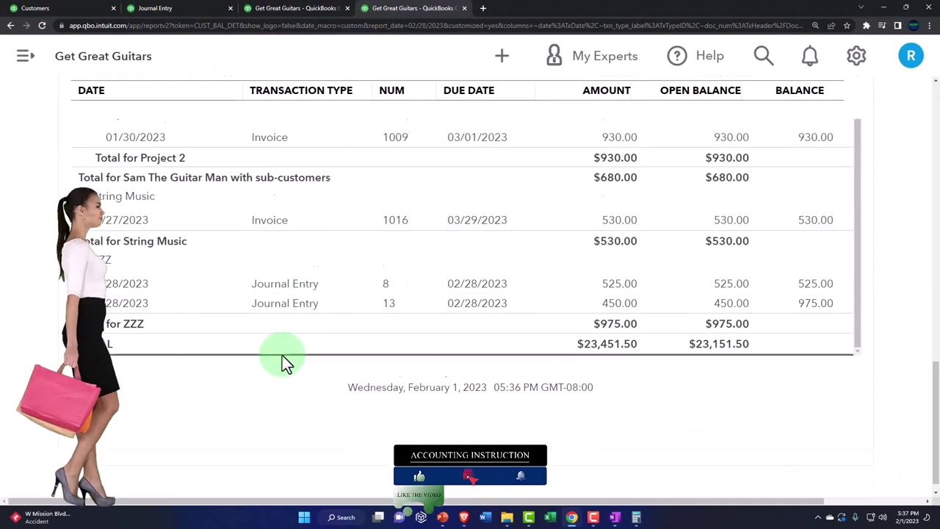
scroll(285, 360, up, 15)
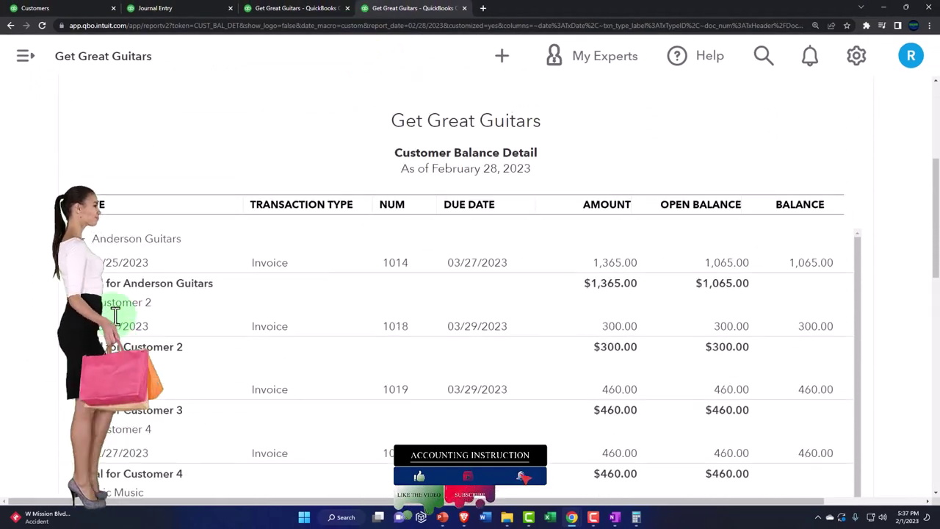
click(30, 59)
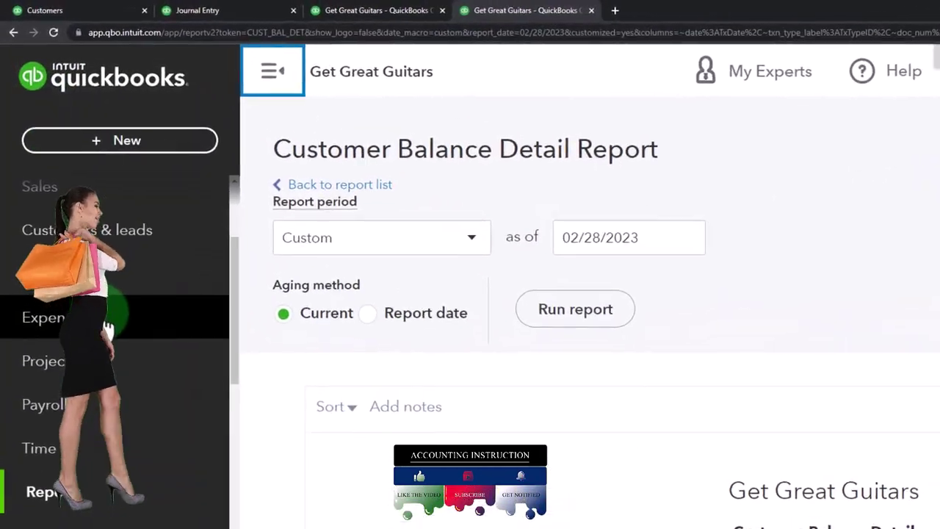
click(58, 441)
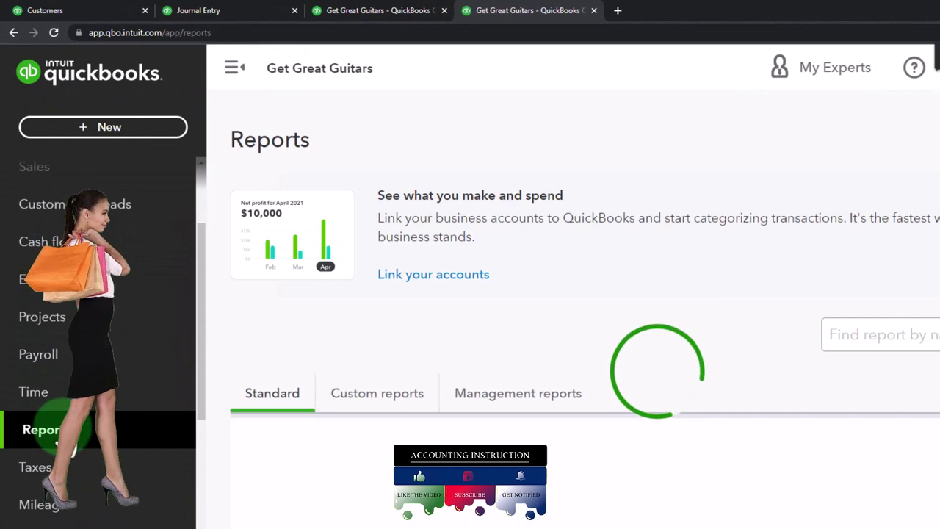
click(229, 74)
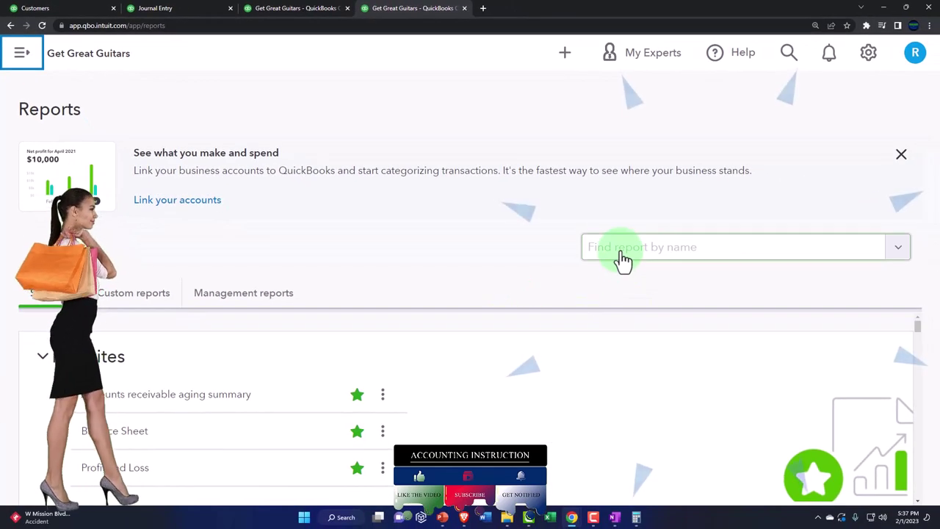
click(622, 250)
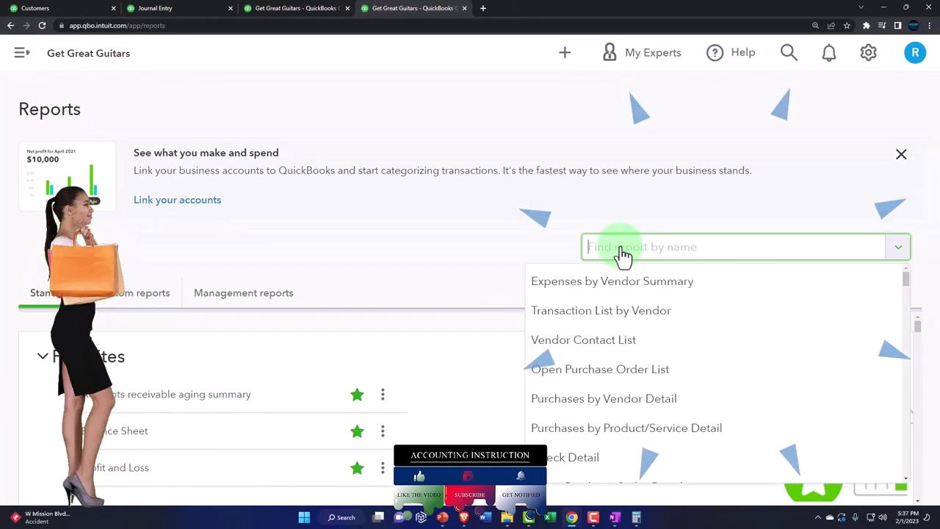
text(jour)
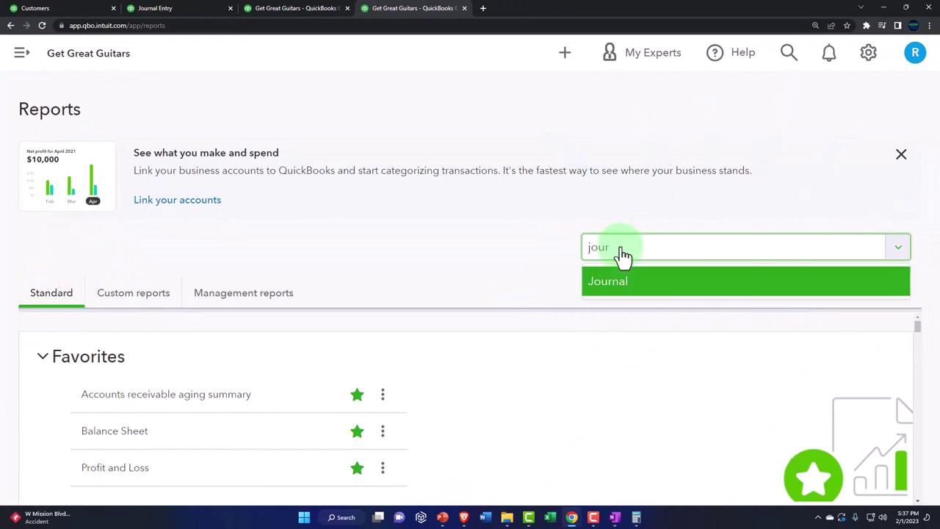
key(Return)
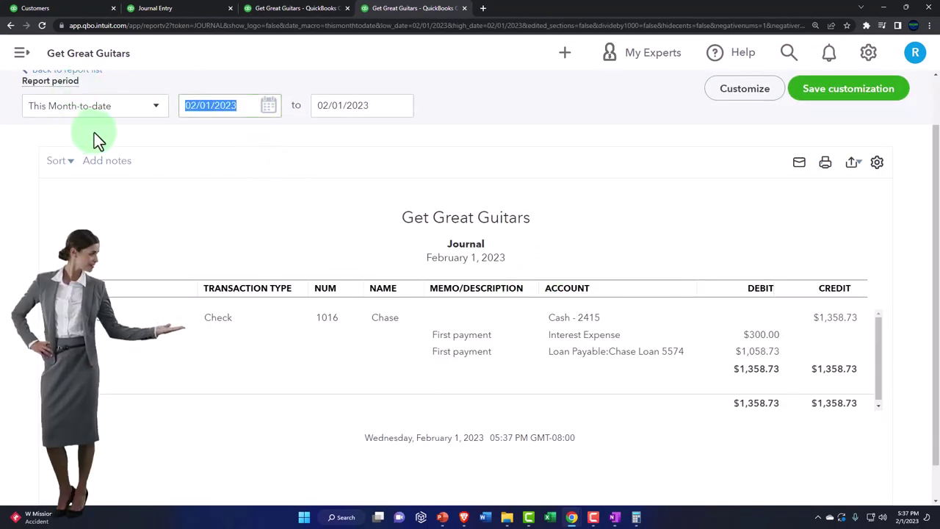
Set the Journal report period to 02/28/2023 through 02/28/2023 and run the report
text(0228)
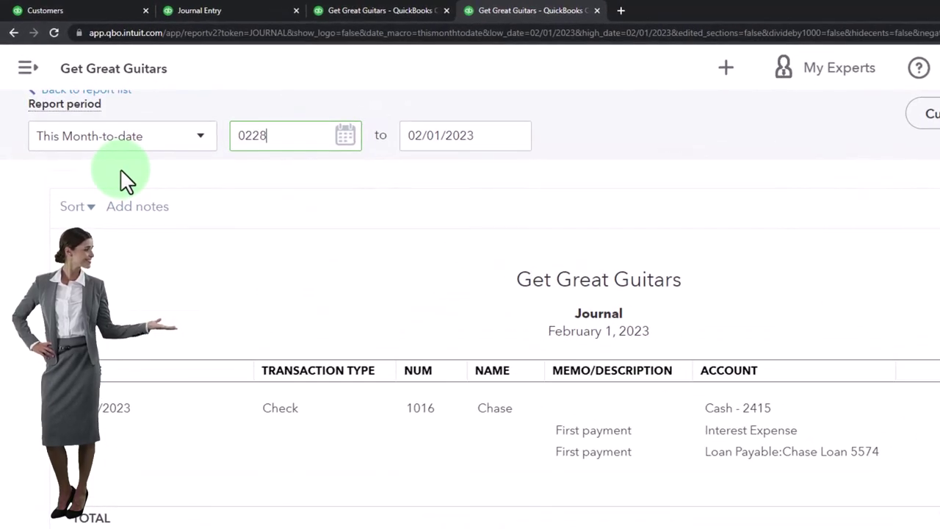
key(Tab)
text(02)
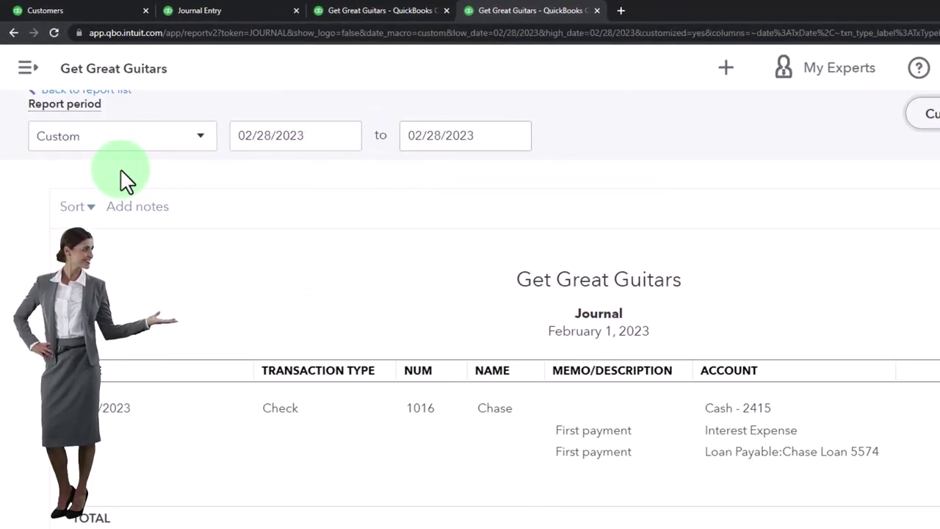
click(254, 290)
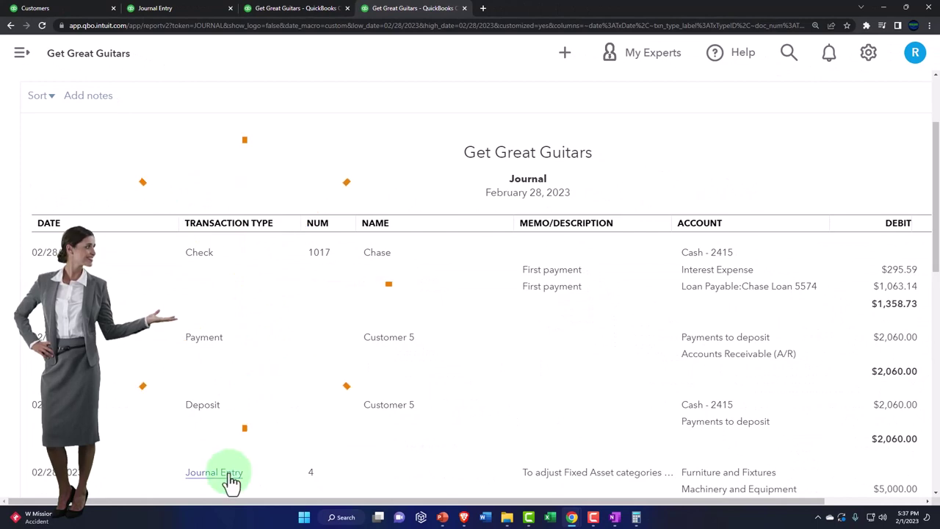
Filter the Journal report to the Journal Entry transaction type, run it and review the listed entries
scroll(306, 453, up, 2)
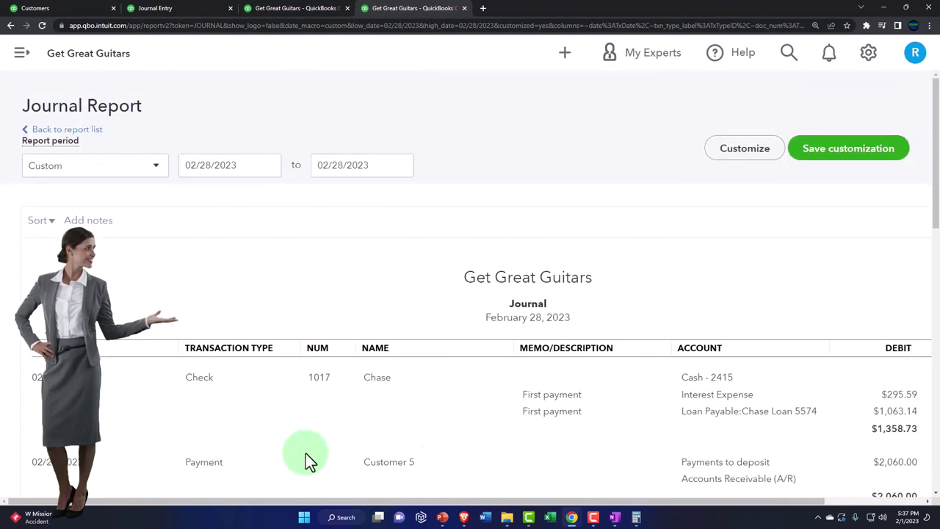
click(743, 150)
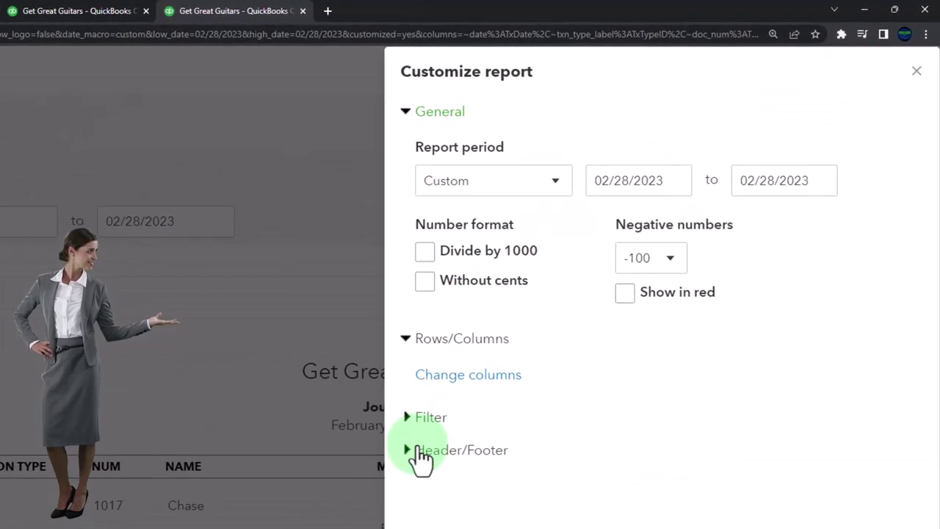
click(408, 417)
scroll(563, 431, down, 2)
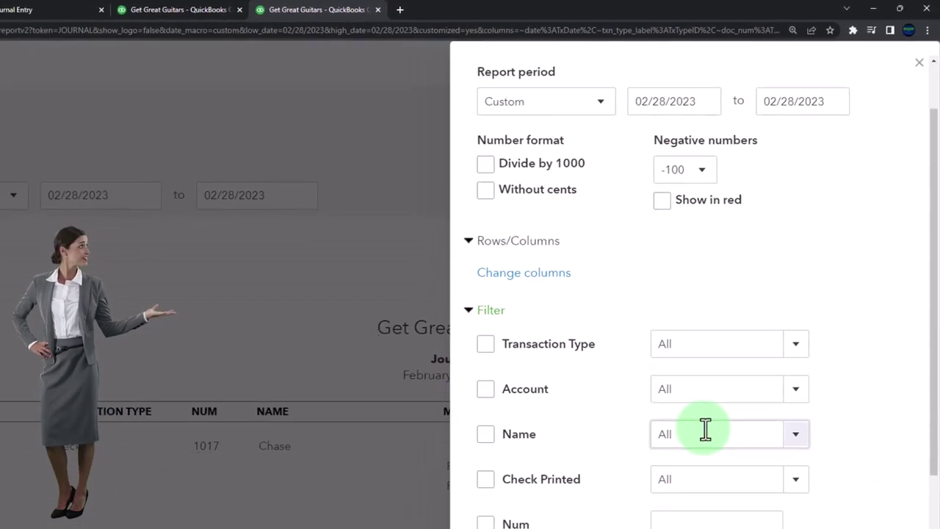
click(796, 344)
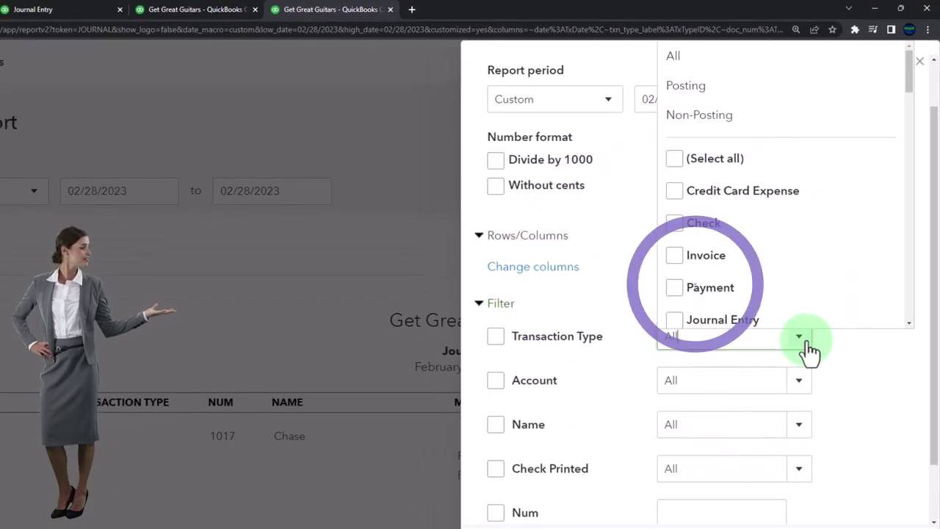
click(675, 319)
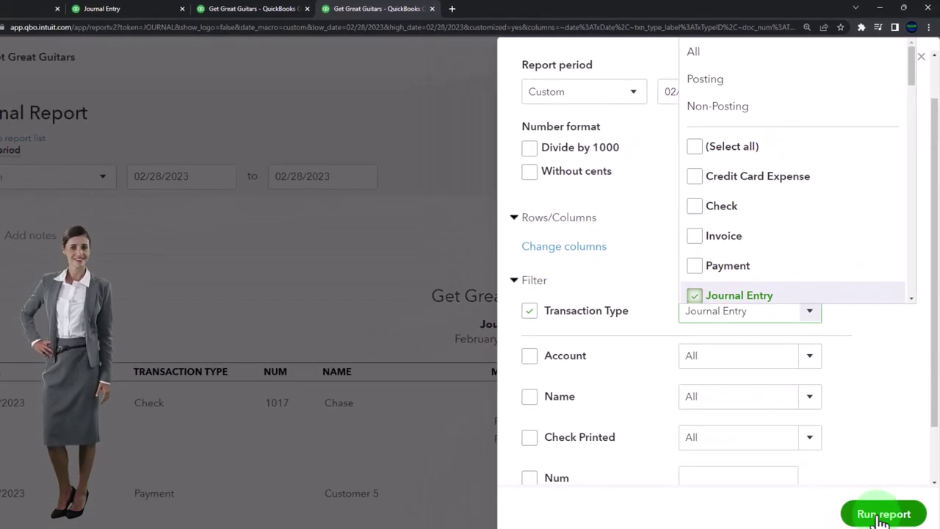
click(881, 513)
scroll(706, 440, down, 2)
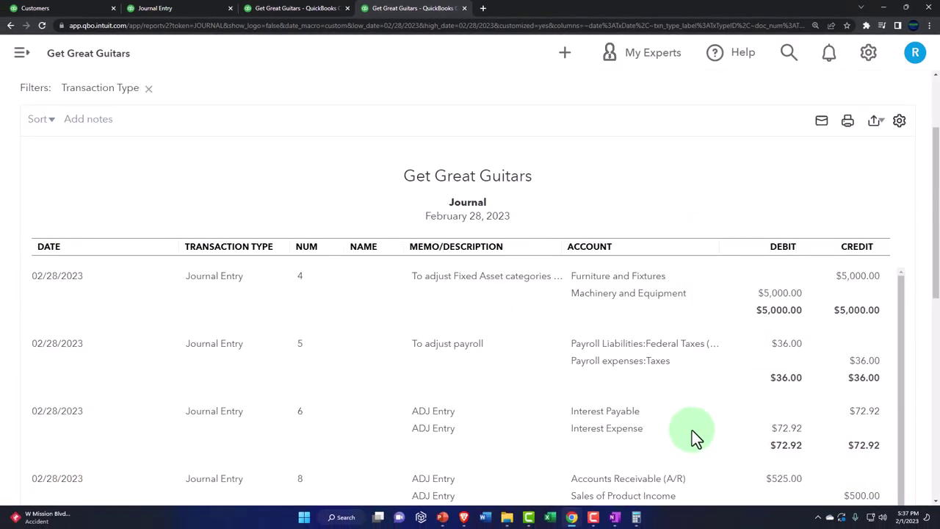
scroll(666, 424, down, 2)
scroll(667, 424, down, 5)
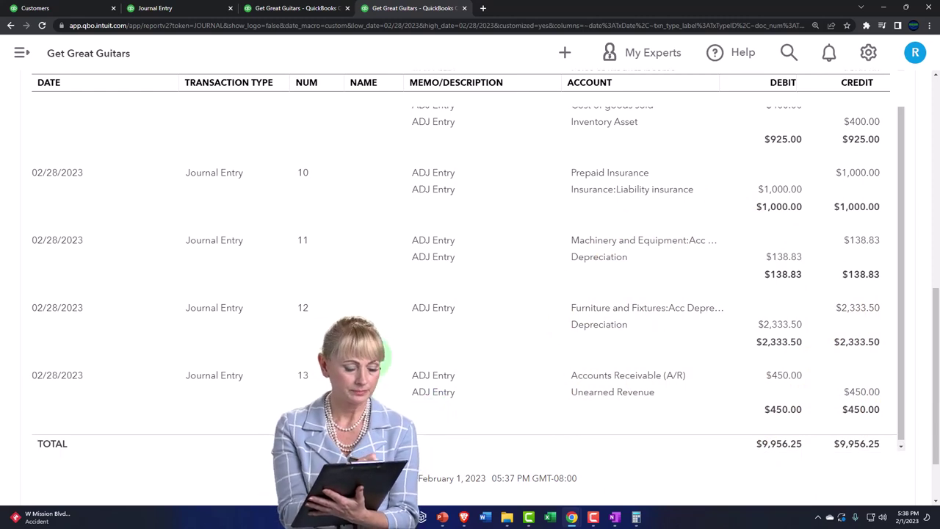
Set the Journal report period to 03/01/2023 through 03/01/2023 and review the reversing entries
scroll(441, 417, up, 10)
click(256, 130)
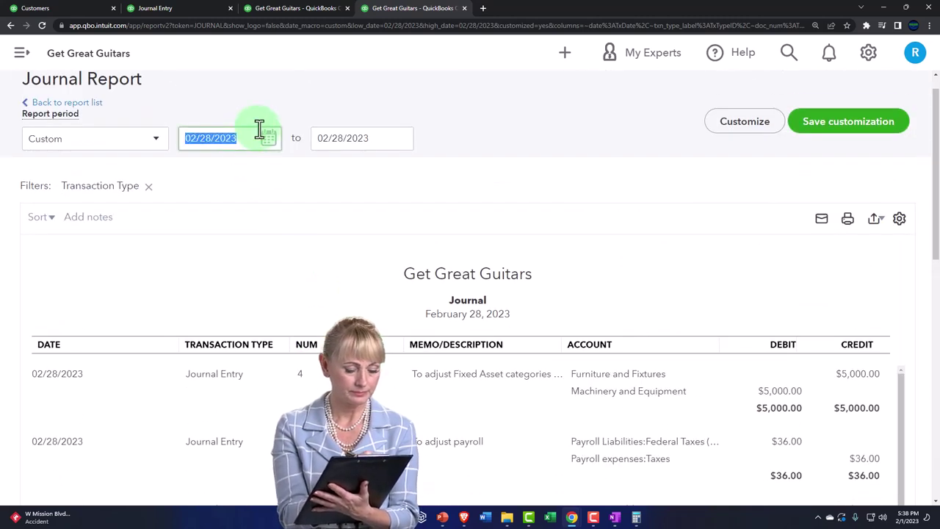
key(plus)
key(Tab)
key(plus)
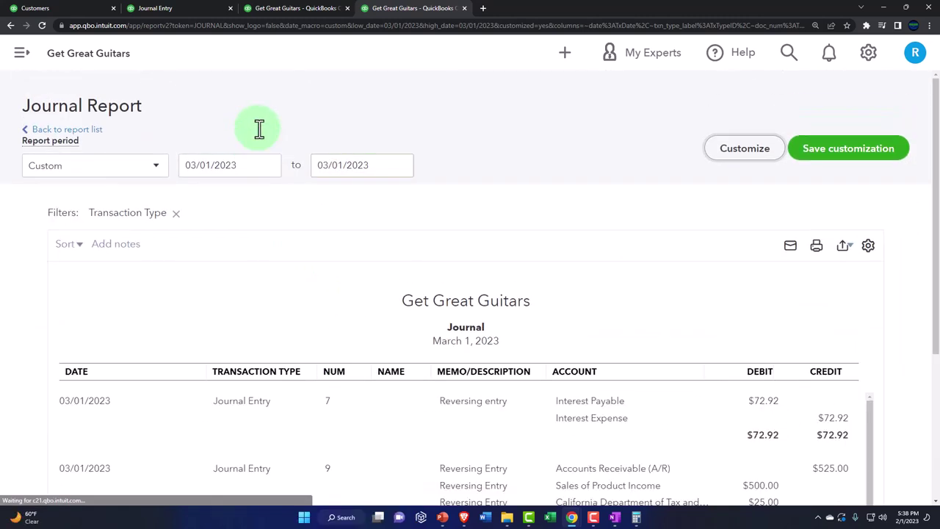
scroll(343, 297, down, 3)
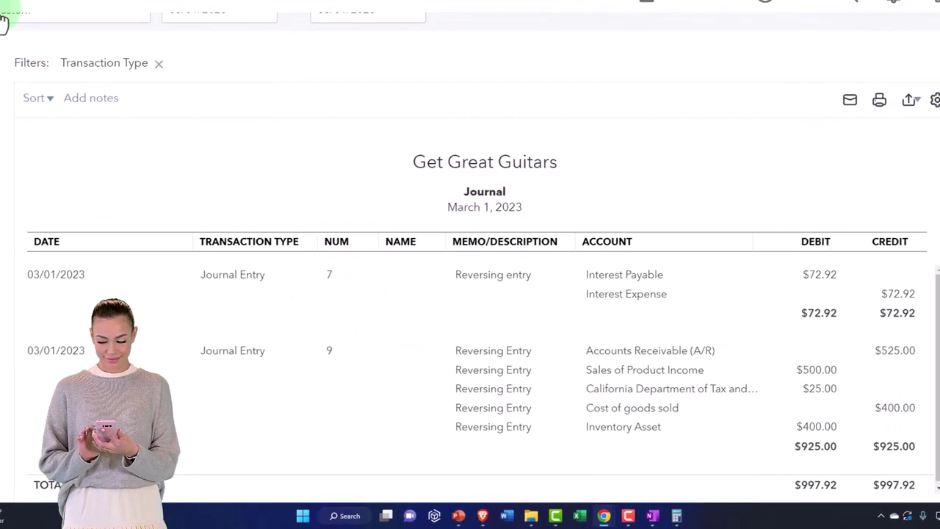
Return to the Reports page, collapse the navigation menu, and find and open the Trial Balance report
click(2, 9)
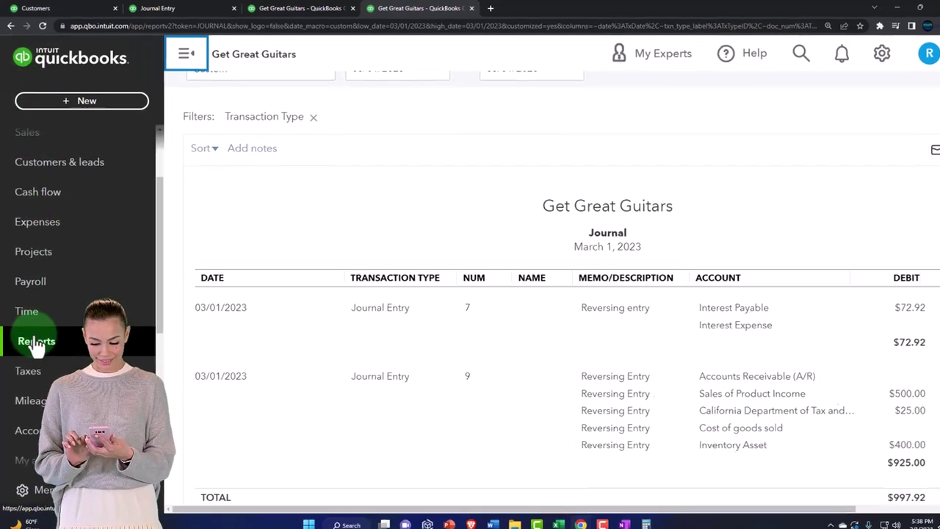
click(34, 344)
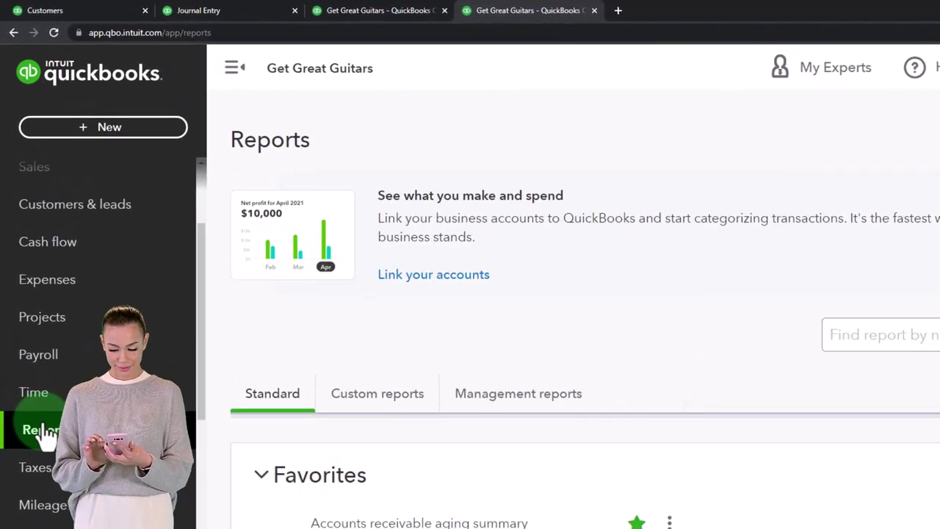
click(235, 67)
click(882, 335)
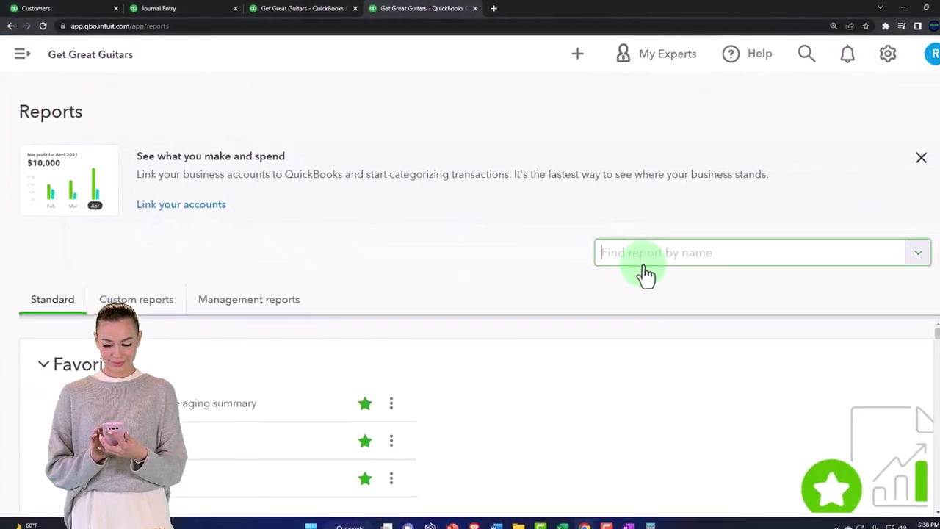
text(tria)
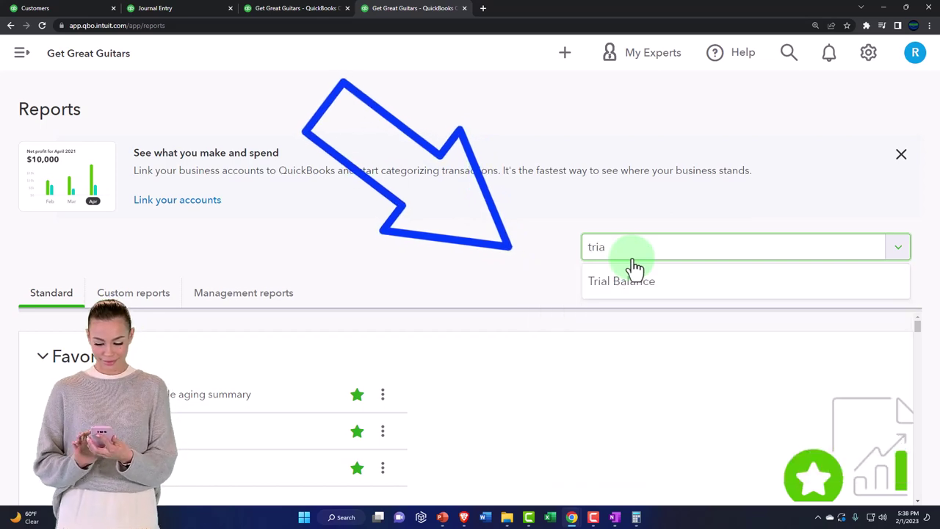
click(635, 279)
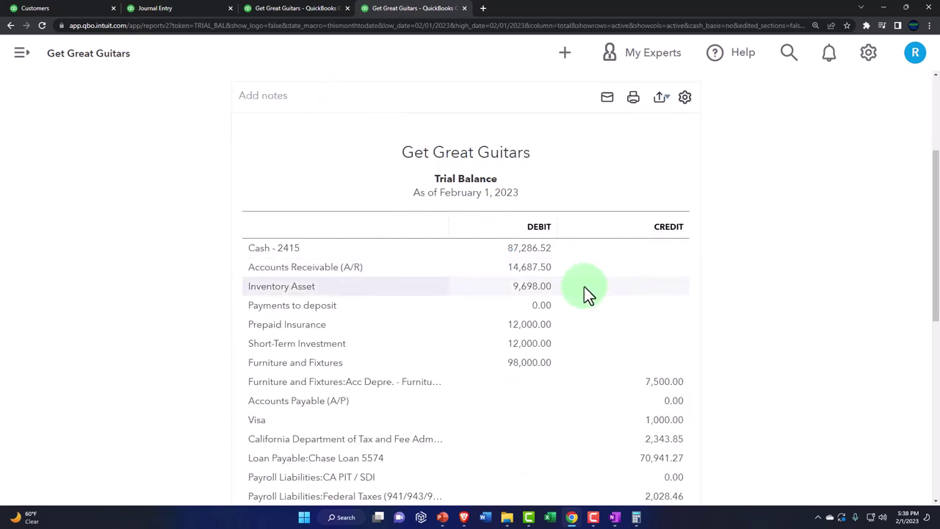
Run the Trial Balance report for 01/01/2023 through 03/31/2023 with columns displayed by Months
scroll(456, 242, up, 3)
click(252, 169)
text(010123)
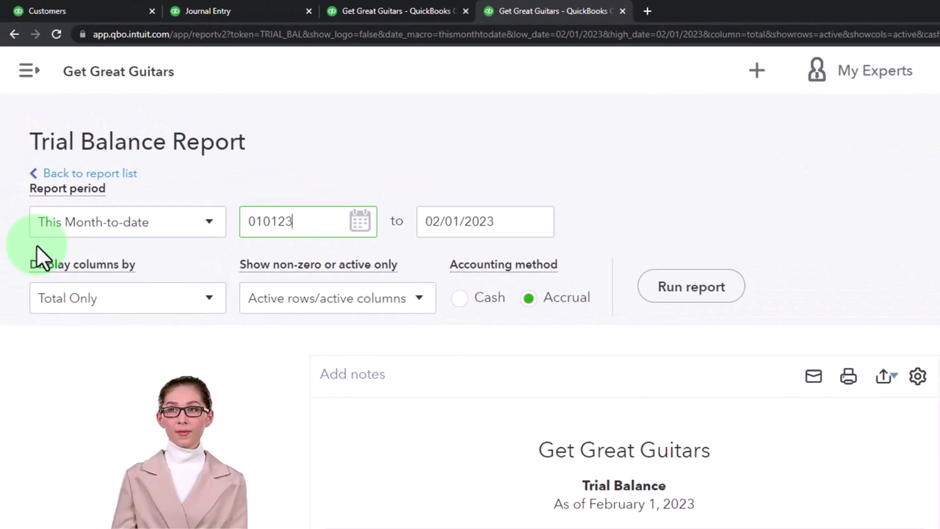
key(Tab)
text(0)
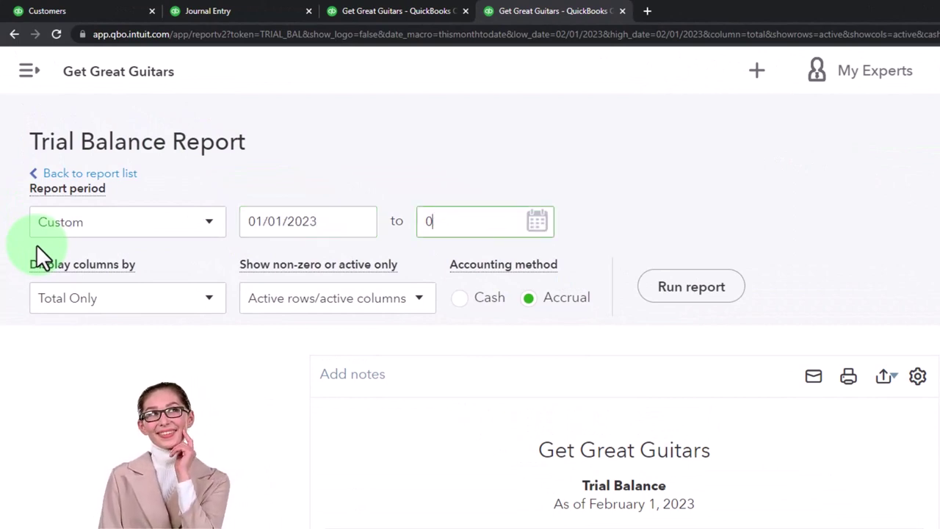
text(3/31/2023)
key(Tab)
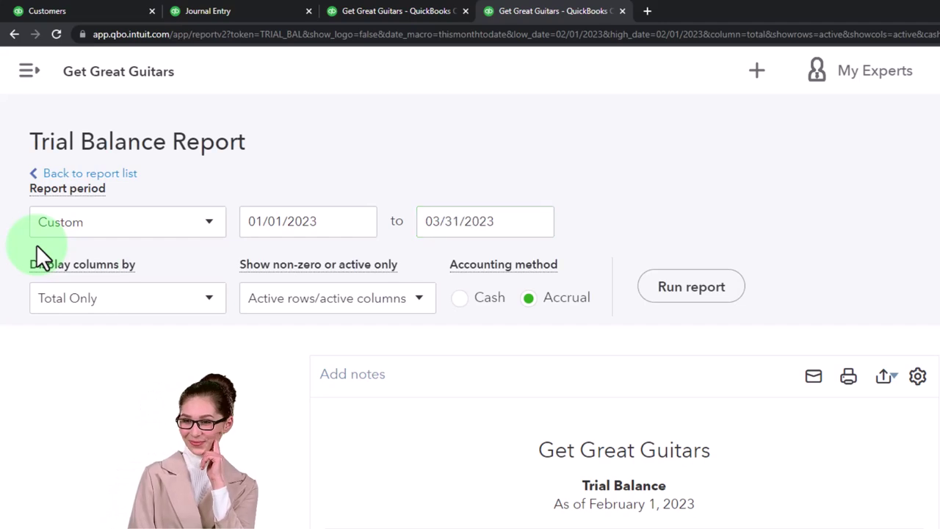
click(200, 303)
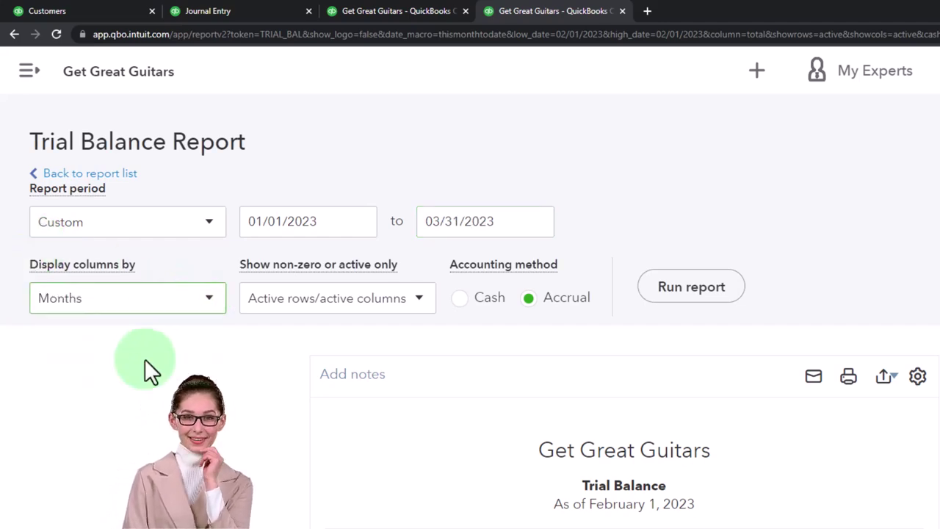
click(694, 288)
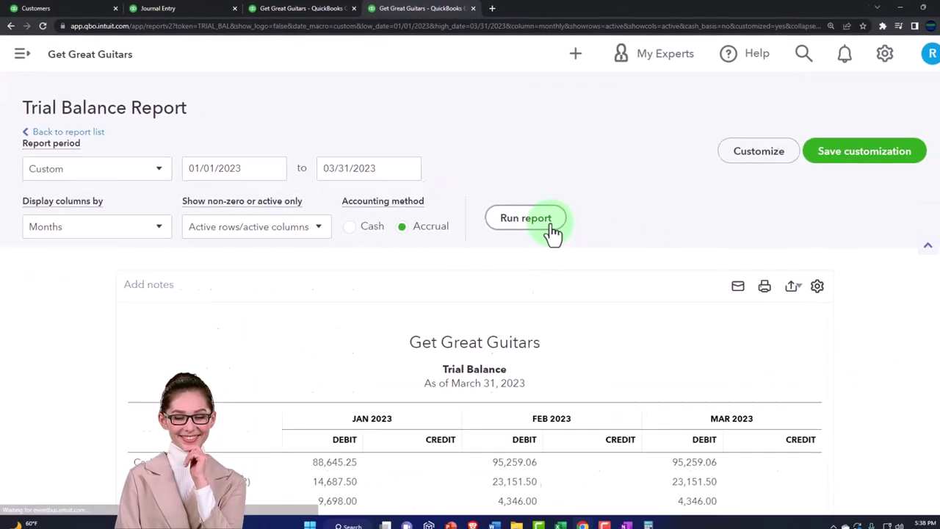
Examine the January, February and March 2023 account balances through to the totals of the enlarged Trial Balance
scroll(551, 231, down, 3)
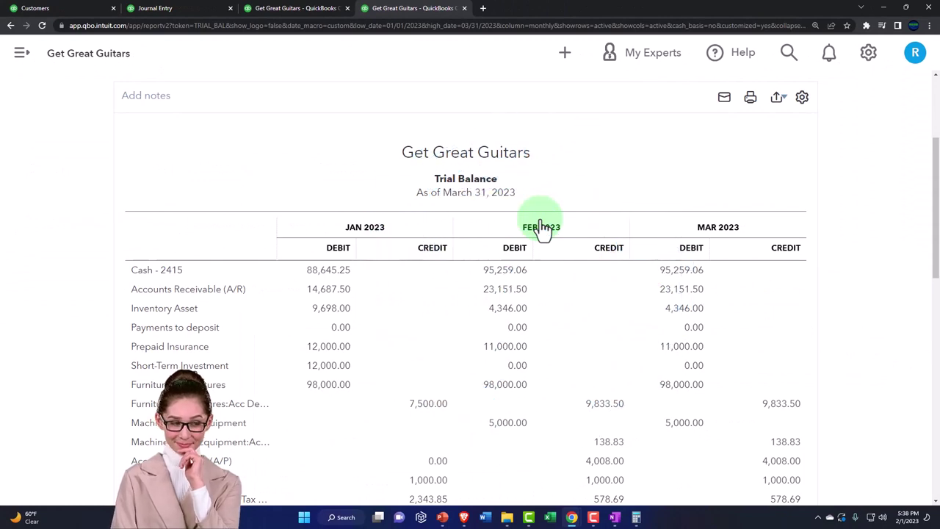
key(ctrl+plus)
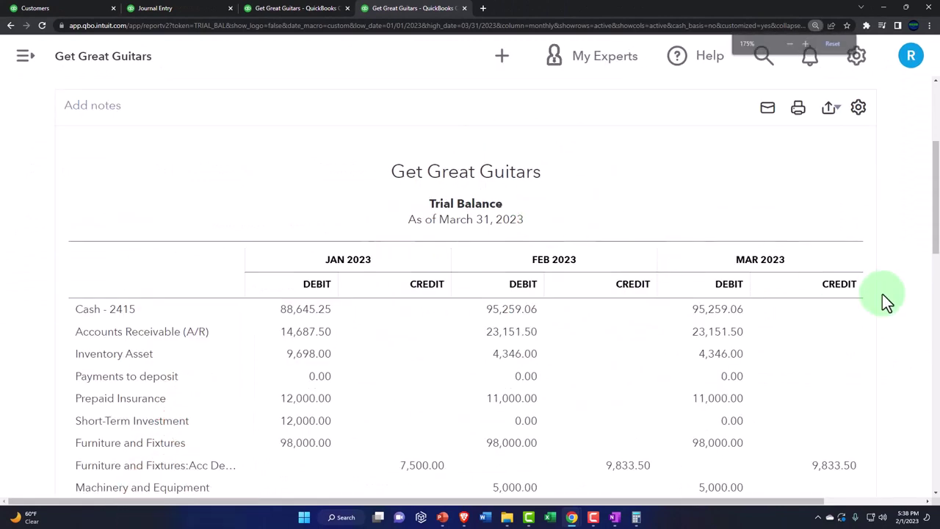
scroll(883, 294, down, 3)
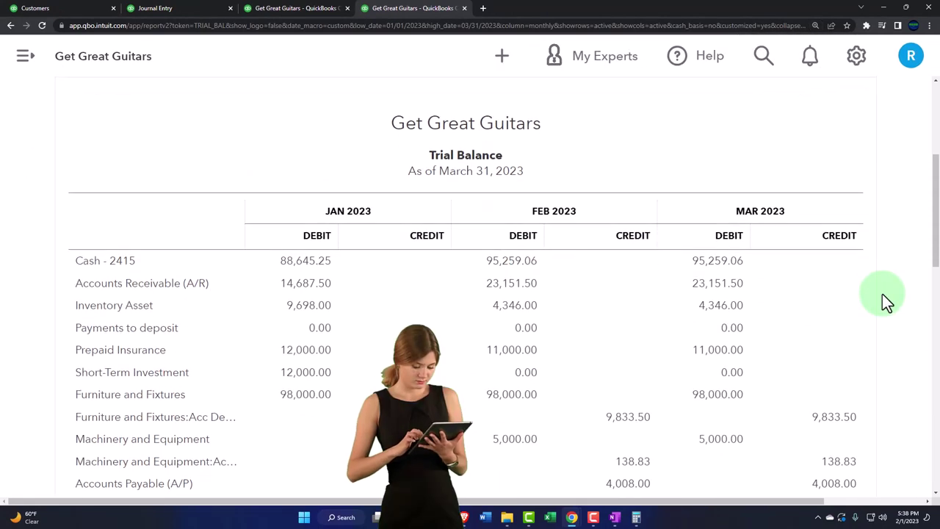
scroll(882, 293, down, 2)
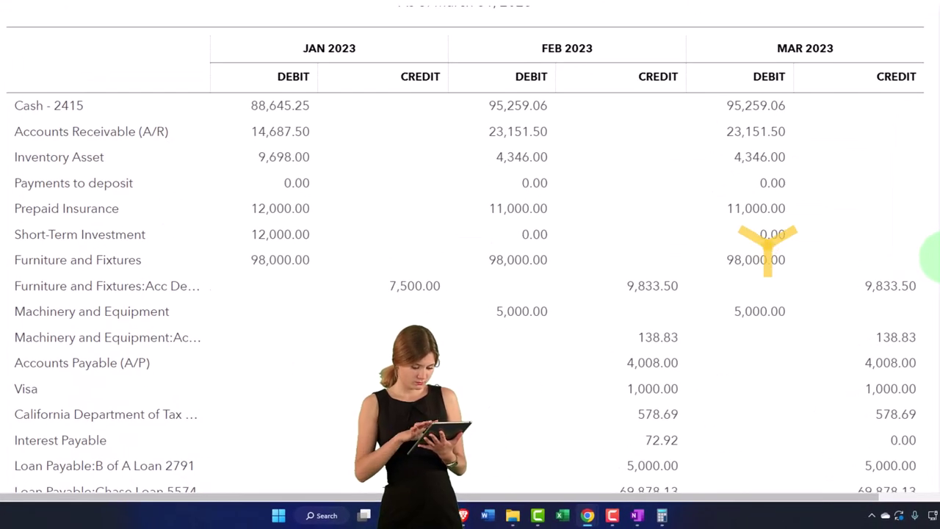
scroll(767, 246, down, 8)
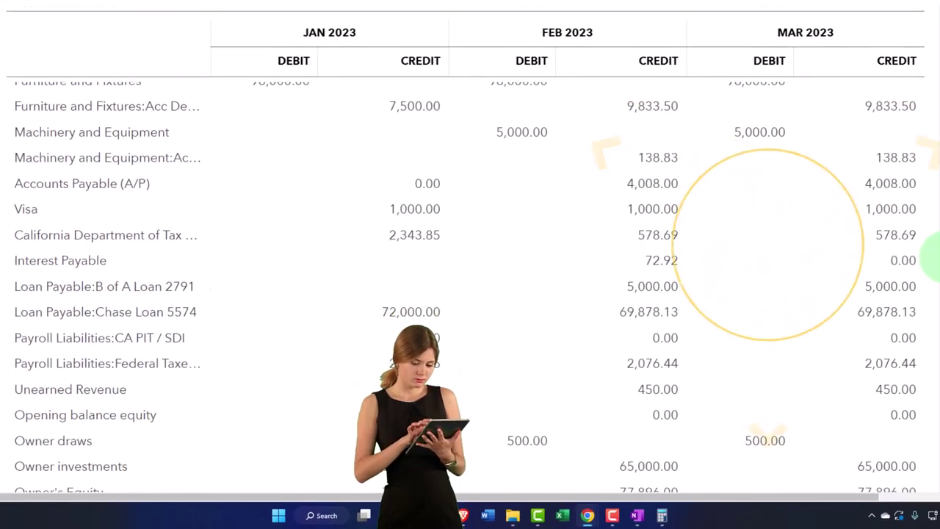
scroll(934, 253, down, 2)
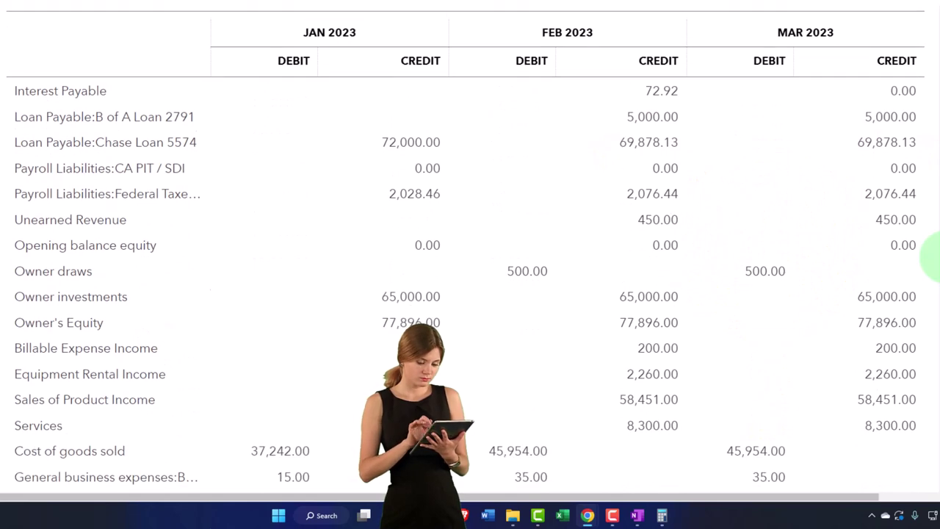
scroll(935, 253, down, 2)
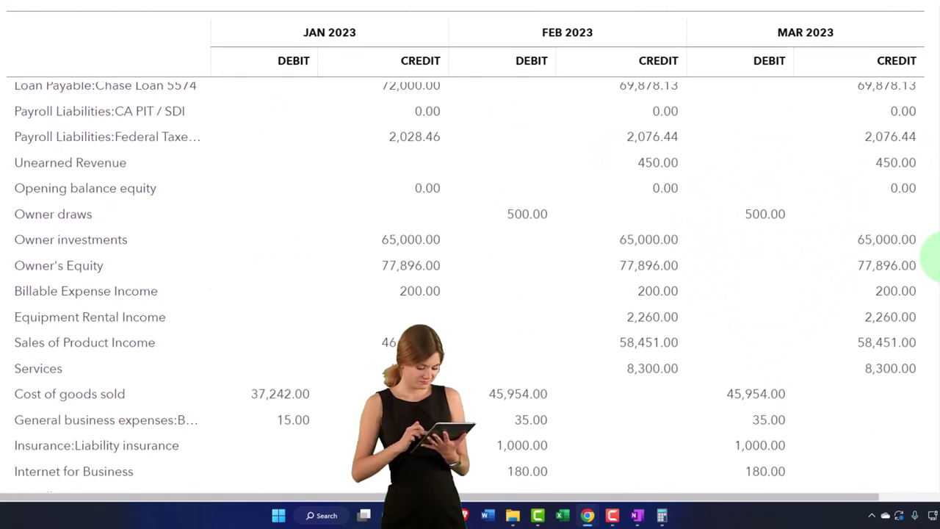
scroll(935, 253, down, 2)
scroll(935, 253, down, 6)
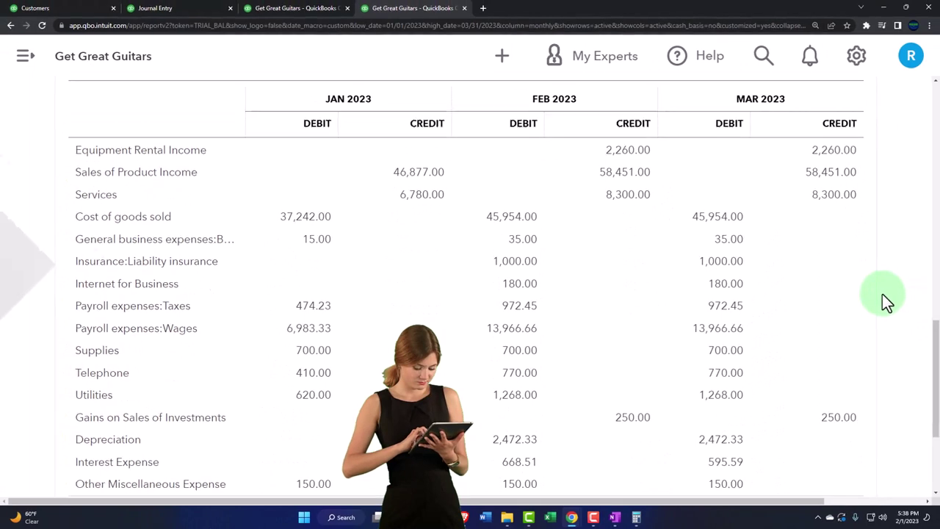
scroll(883, 298, down, 2)
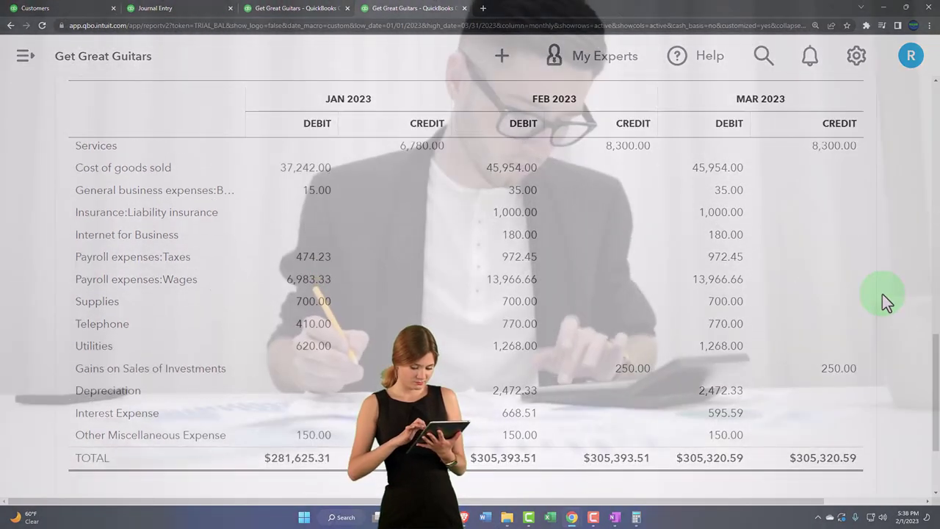